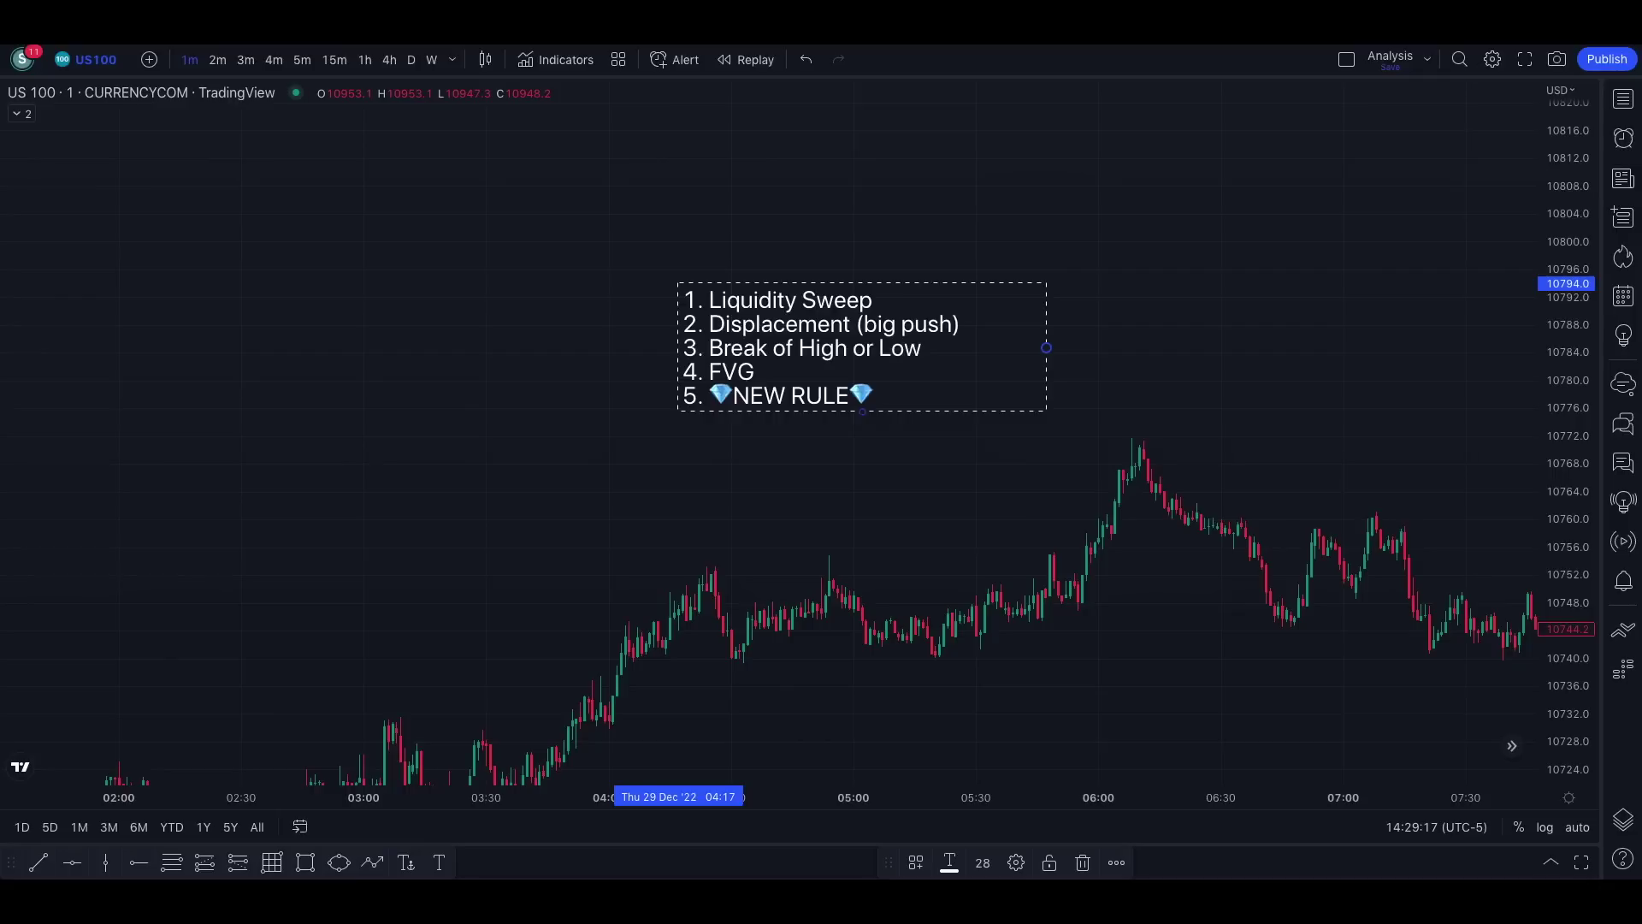
Step: Sketch an M-shaped price path in empty chart space, rising to two peaks near 10862 and ending near 10840
{"action": "left_click", "coordinate": [484, 447]}
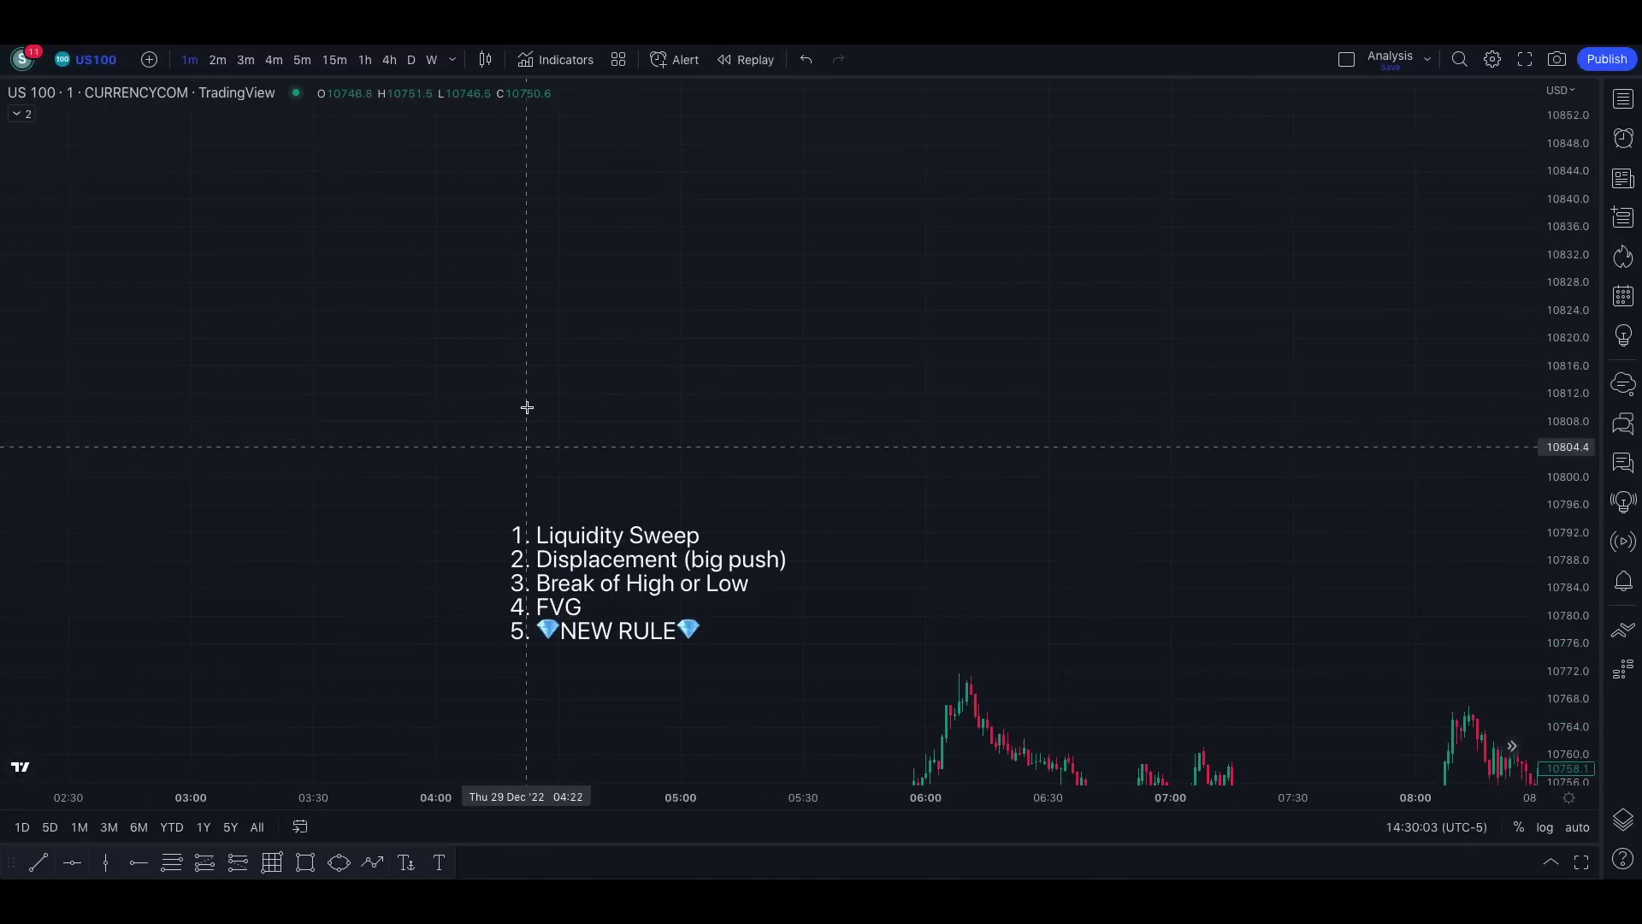
{"action": "left_click_drag", "start_coordinate": [527, 407], "coordinate": [561, 707]}
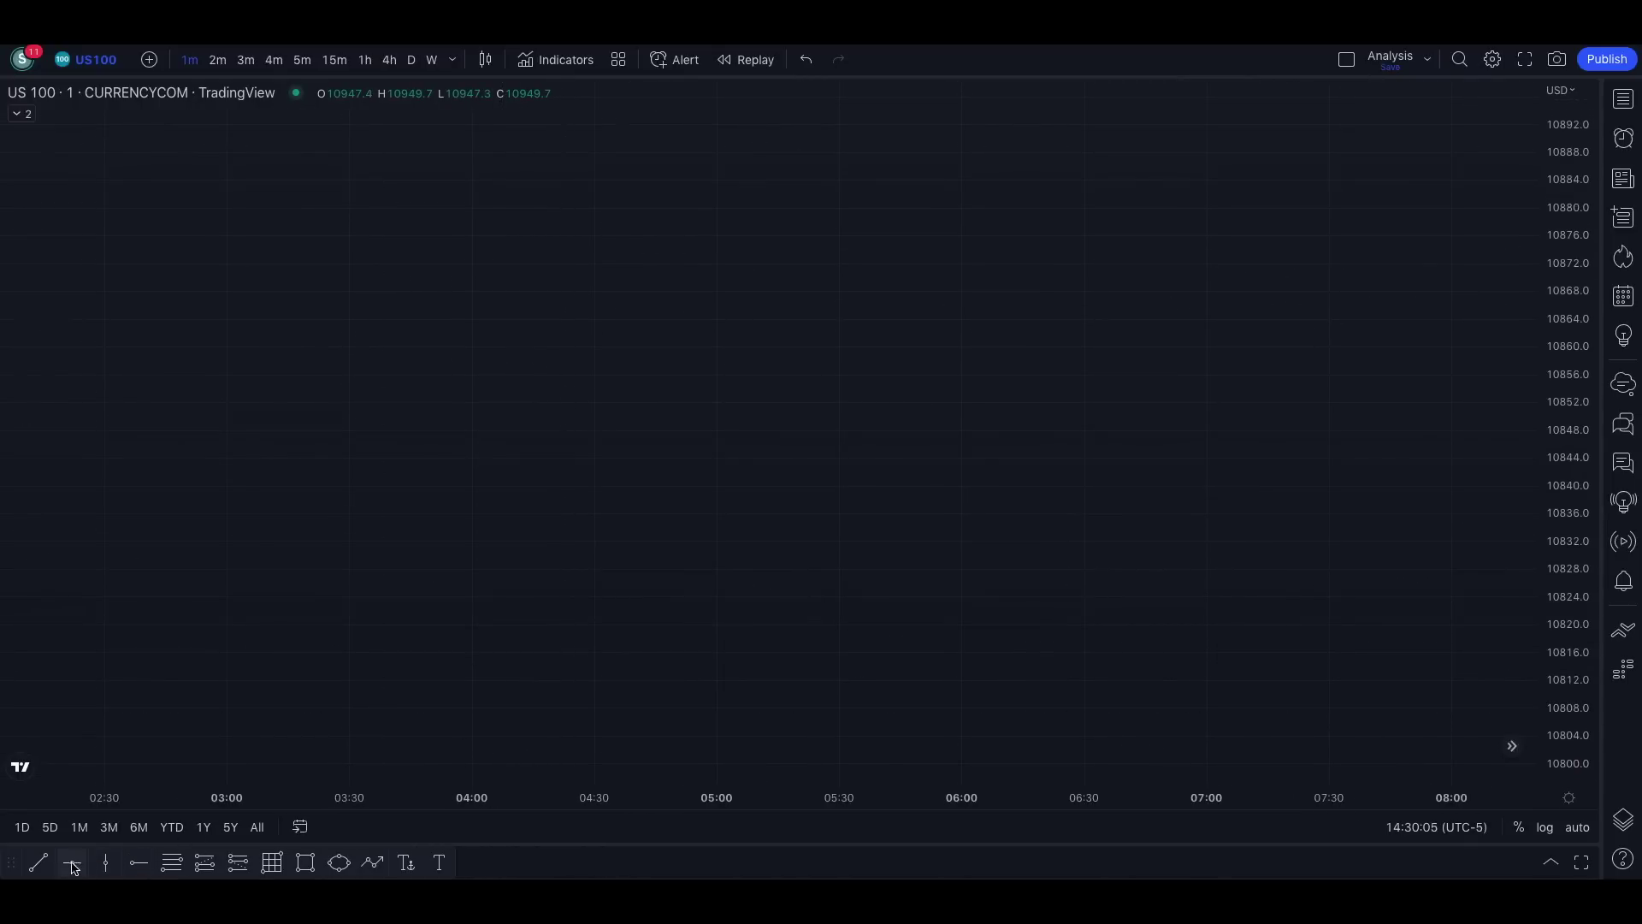
{"action": "left_click", "coordinate": [422, 561]}
{"action": "left_click", "coordinate": [520, 336]}
{"action": "left_click", "coordinate": [583, 437]}
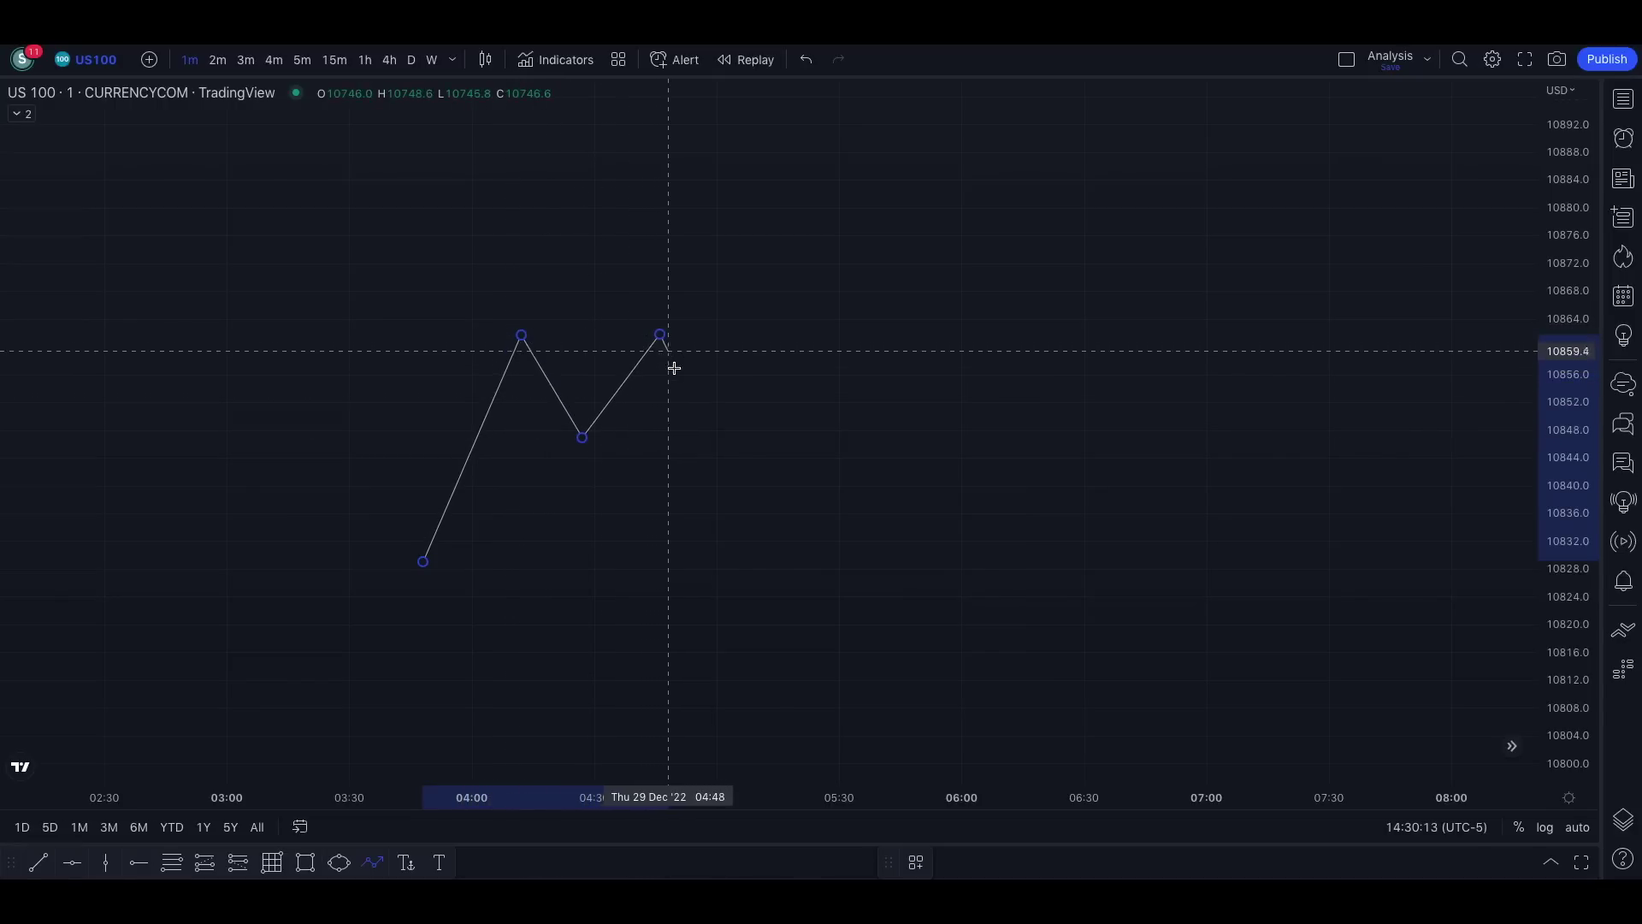
{"action": "double_click", "coordinate": [713, 488]}
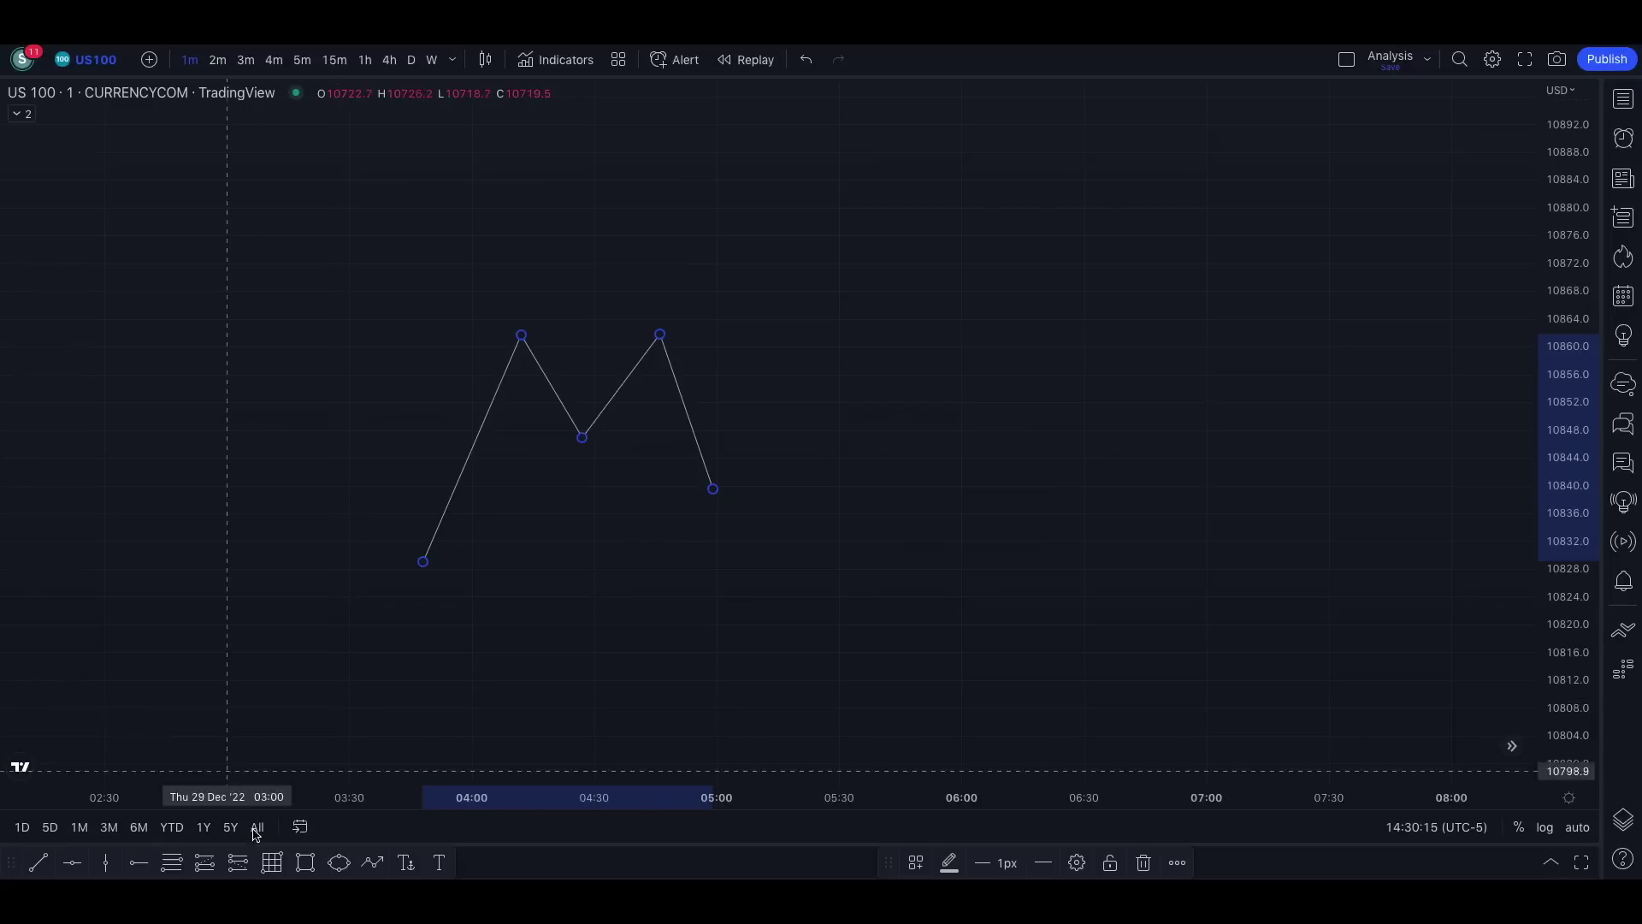
Step: Place a short position just below the second peak with entry 10858.3, stop 10866.9 and target 10829.1
{"action": "left_click", "coordinate": [238, 862]}
{"action": "left_click", "coordinate": [668, 359]}
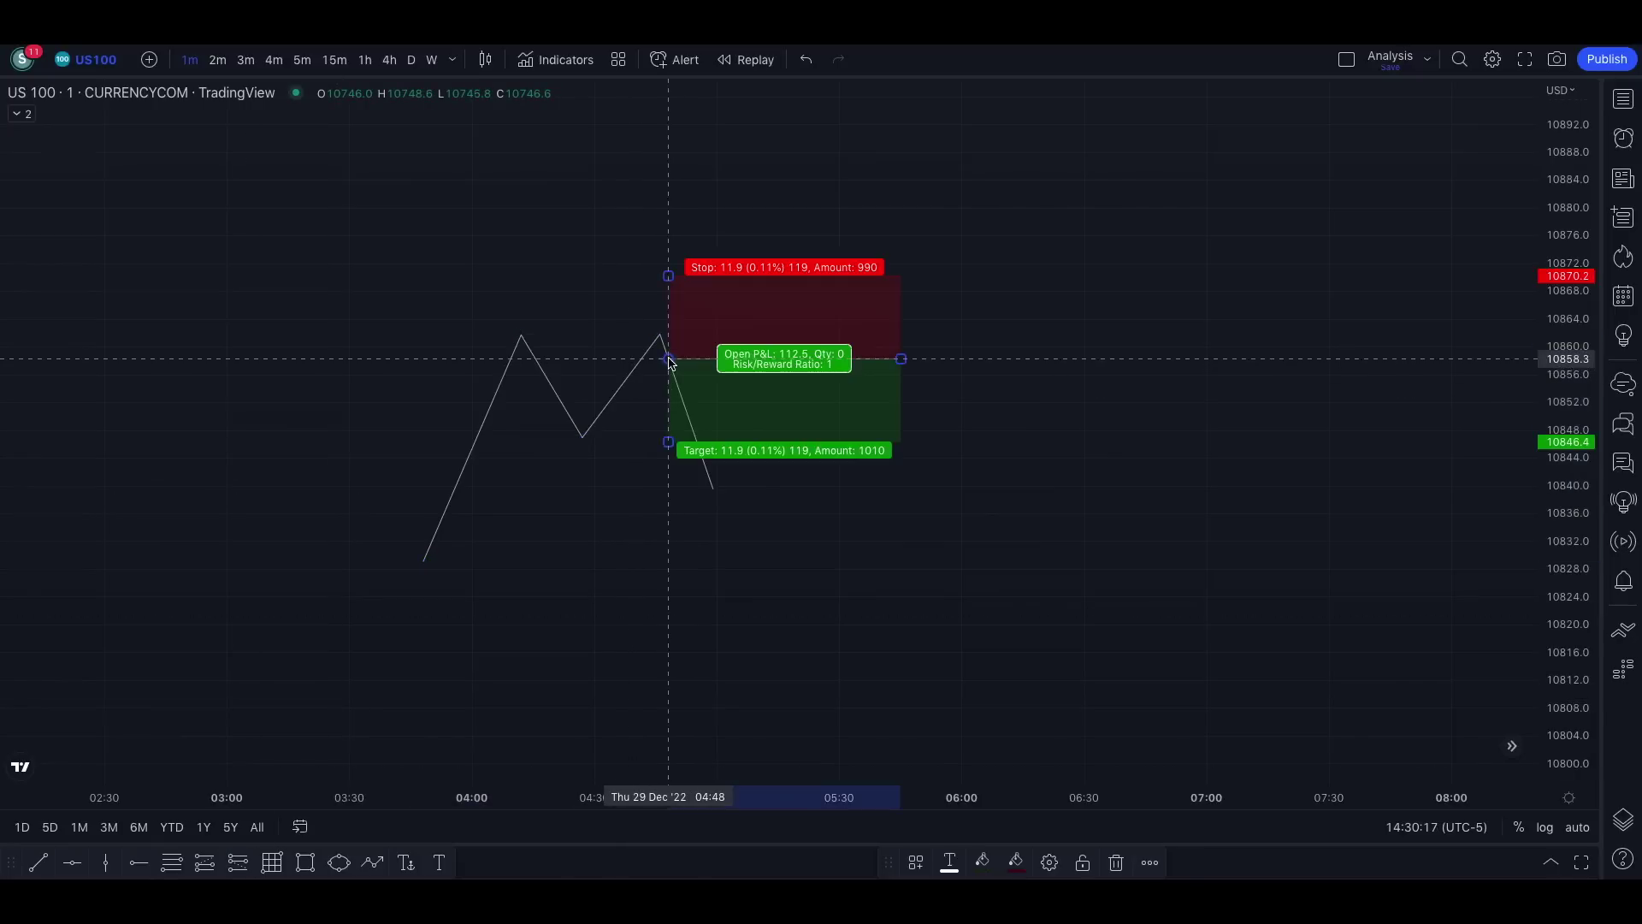
{"action": "left_click_drag", "start_coordinate": [670, 279], "coordinate": [669, 299]}
{"action": "left_click_drag", "start_coordinate": [672, 452], "coordinate": [668, 576]}
{"action": "left_click", "coordinate": [670, 455]}
{"action": "left_click", "coordinate": [594, 638]}
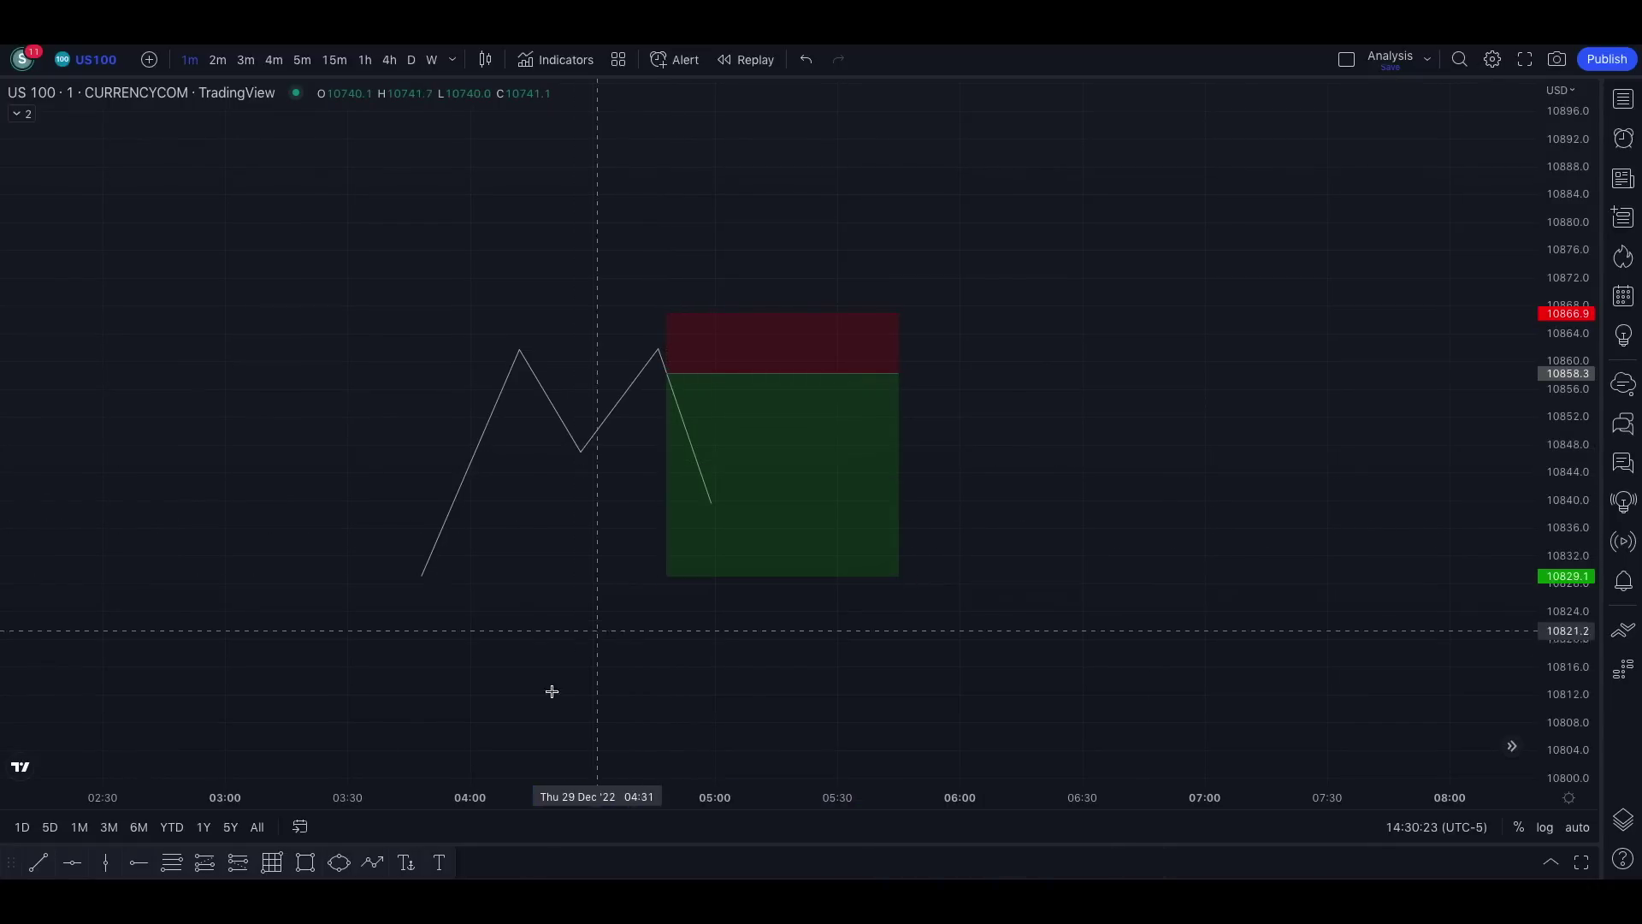
Step: Continue the price path from its last low with a spike above the short position's stop and a drop to about 10853
{"action": "left_click", "coordinate": [369, 865]}
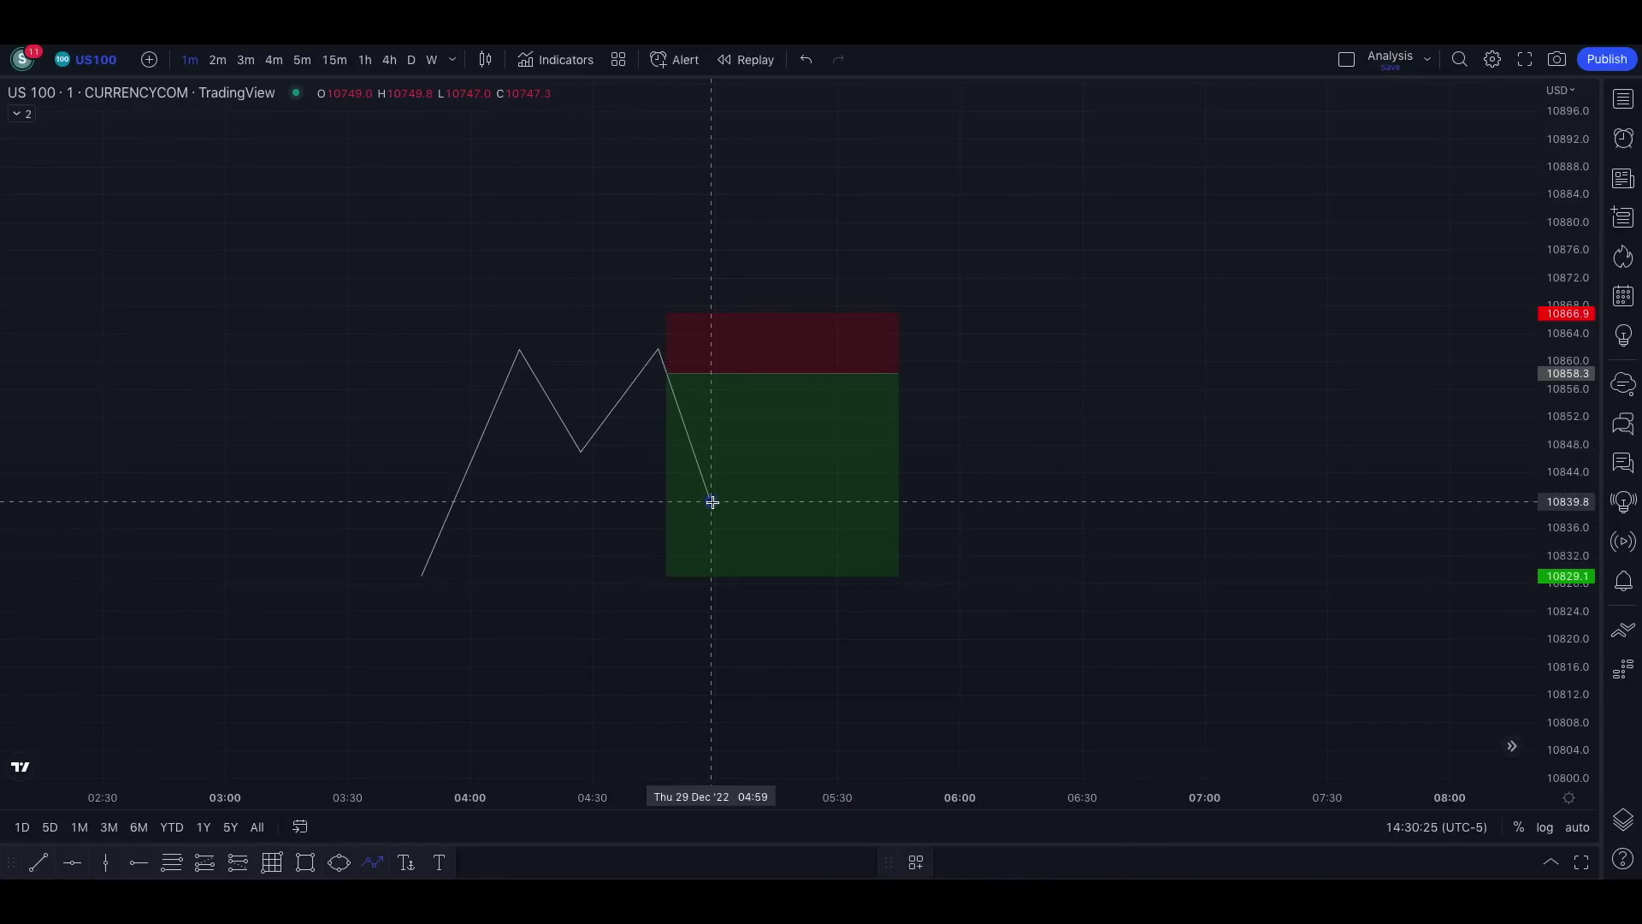
{"action": "left_click", "coordinate": [713, 502]}
{"action": "left_click", "coordinate": [768, 298]}
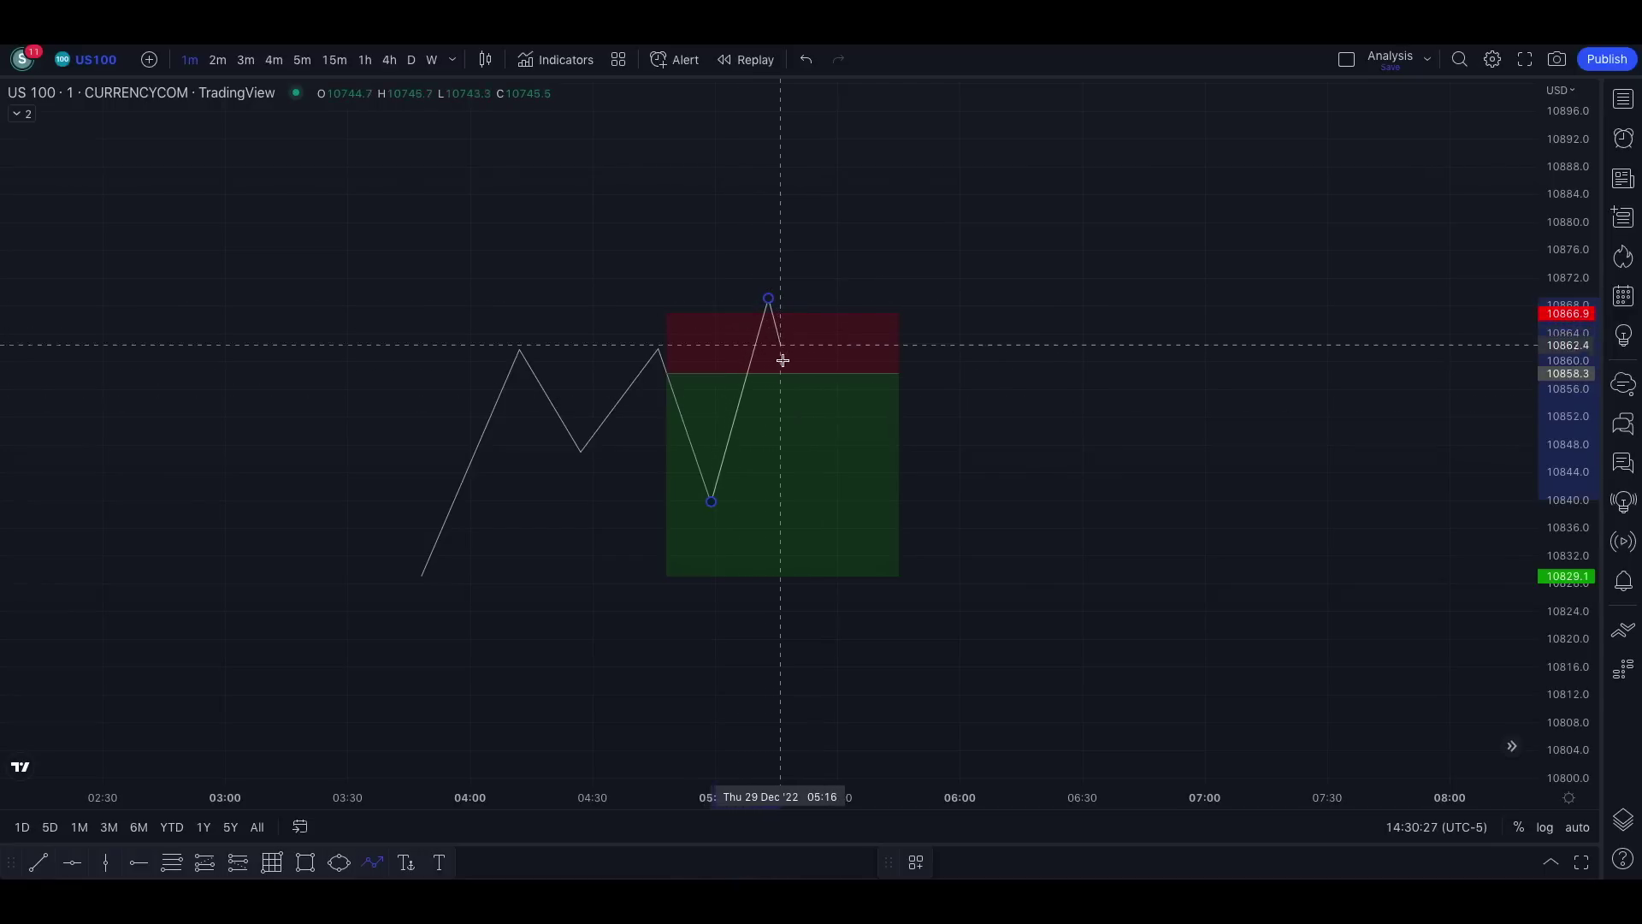
{"action": "double_click", "coordinate": [794, 413]}
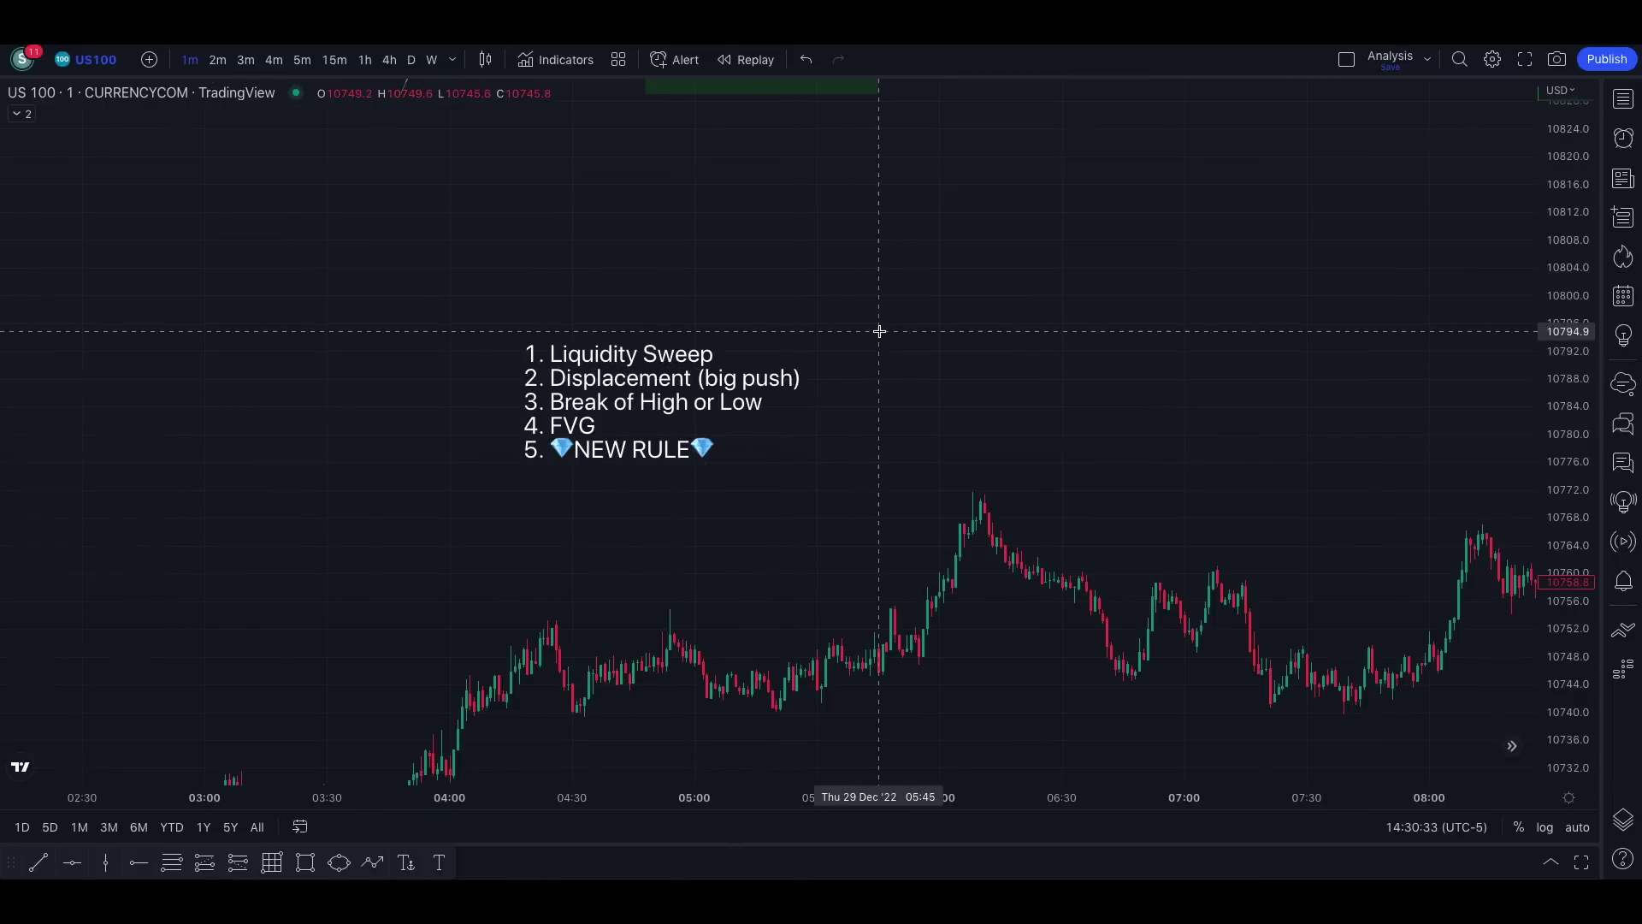
Step: Stretch the final leg of the price path down to about 10830 and the path's start down to about 10805
{"action": "left_click_drag", "start_coordinate": [879, 279], "coordinate": [887, 605]}
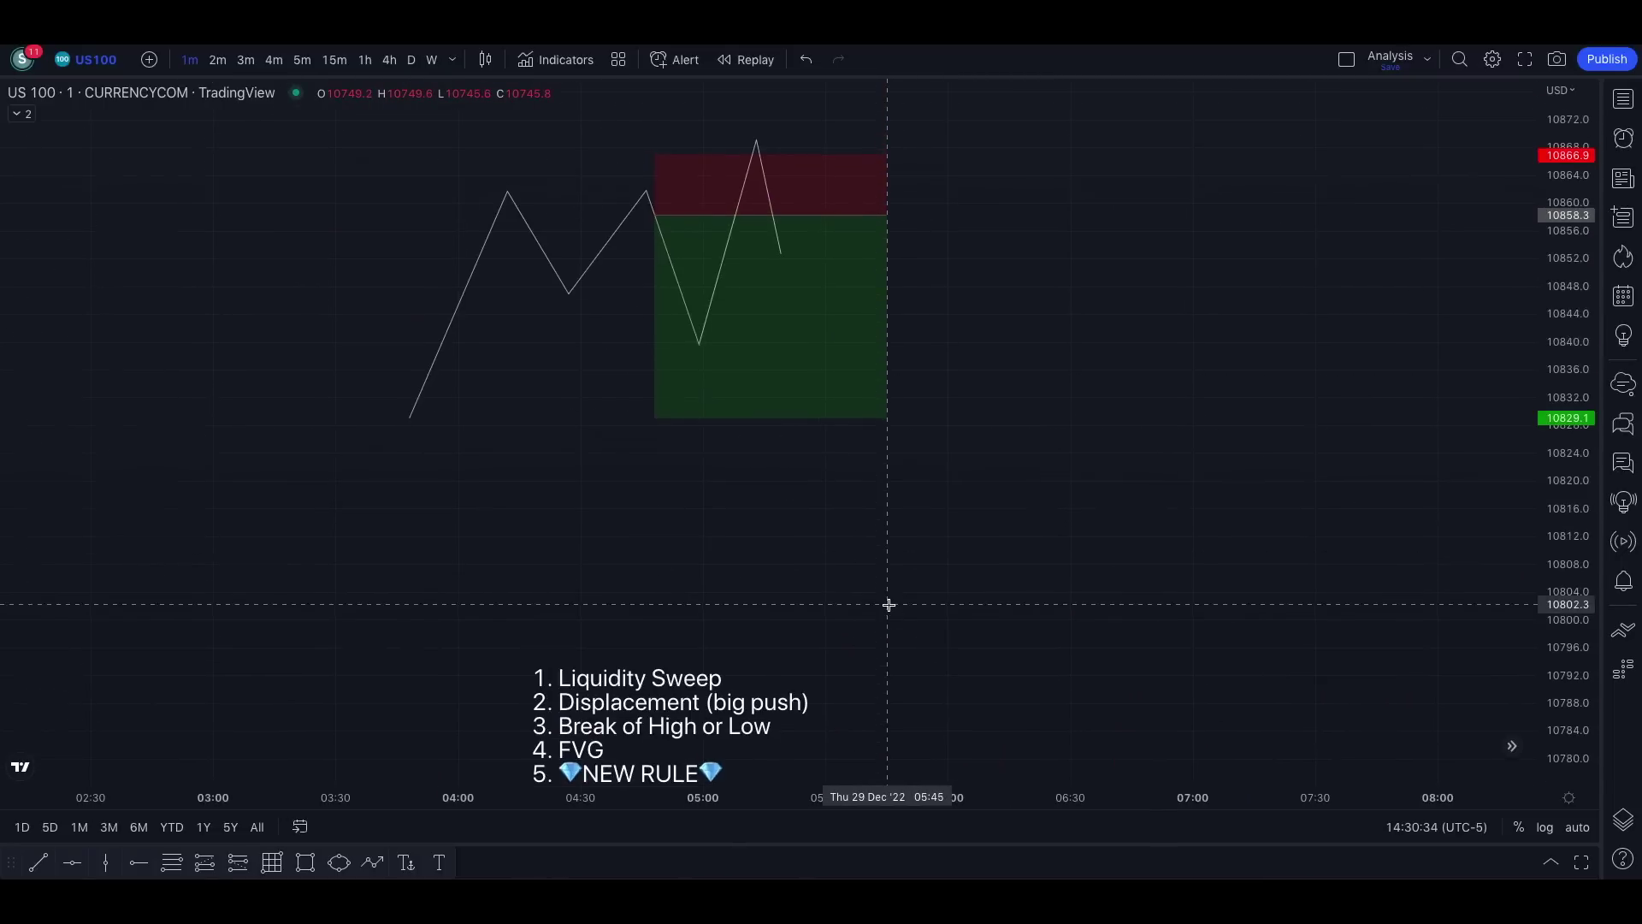
{"action": "left_click", "coordinate": [780, 253]}
{"action": "left_click_drag", "start_coordinate": [781, 253], "coordinate": [817, 417]}
{"action": "left_click_drag", "start_coordinate": [386, 469], "coordinate": [328, 582]}
{"action": "left_click", "coordinate": [300, 385]}
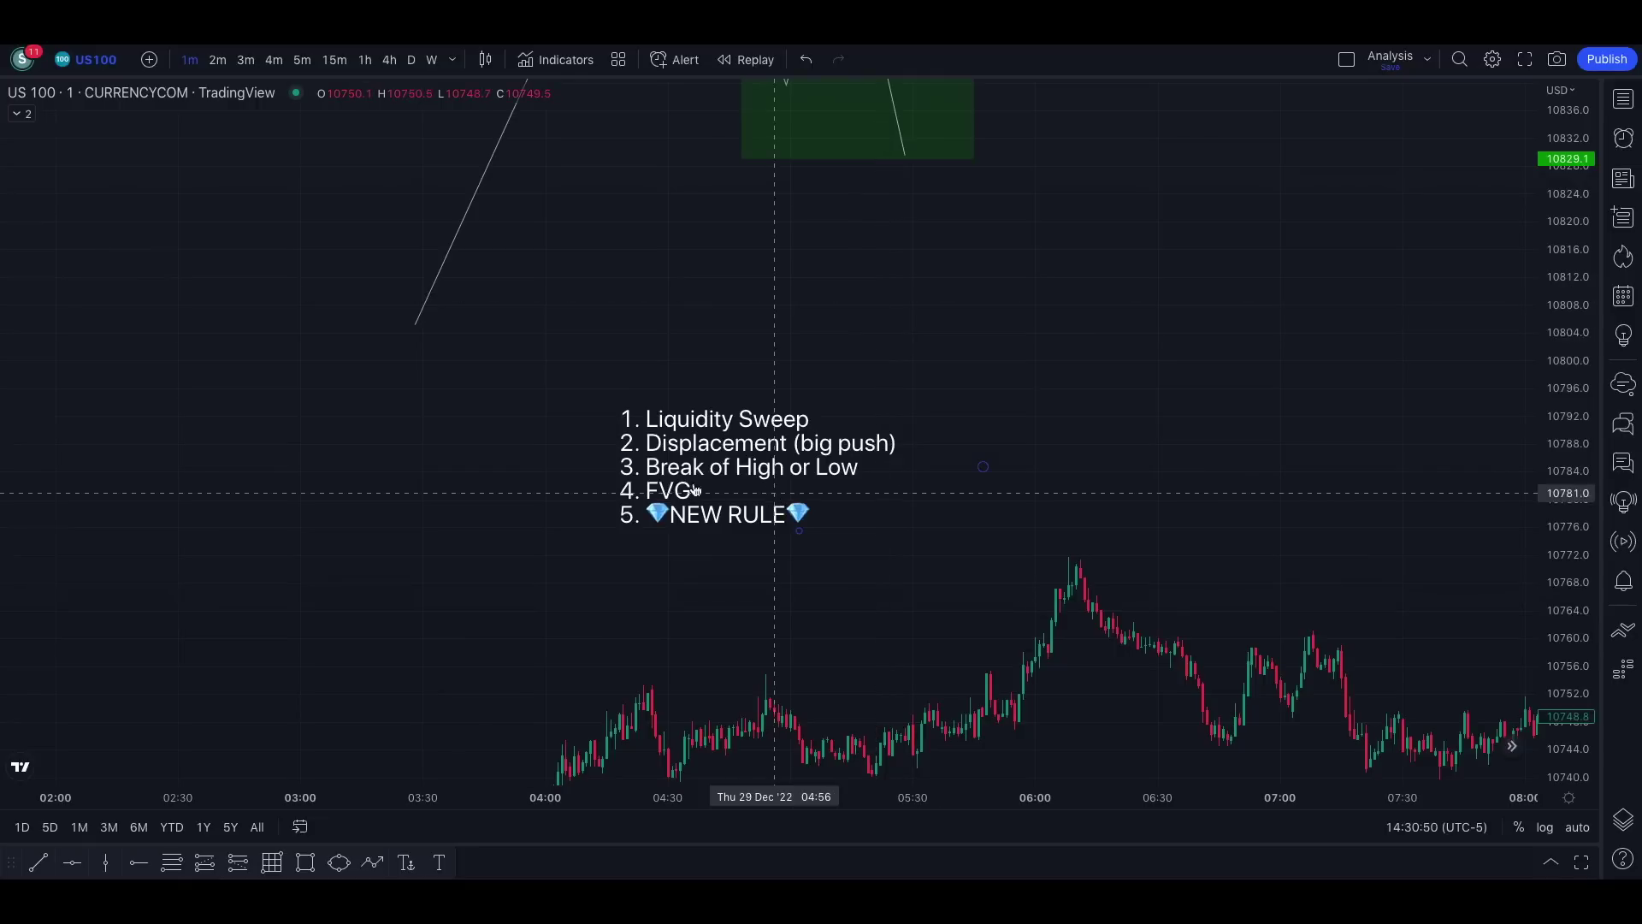
Step: Delete the short position and mark the swing low near 10840 with an ellipse spanning about 10843 to 10836
{"action": "left_click_drag", "start_coordinate": [992, 266], "coordinate": [945, 648]}
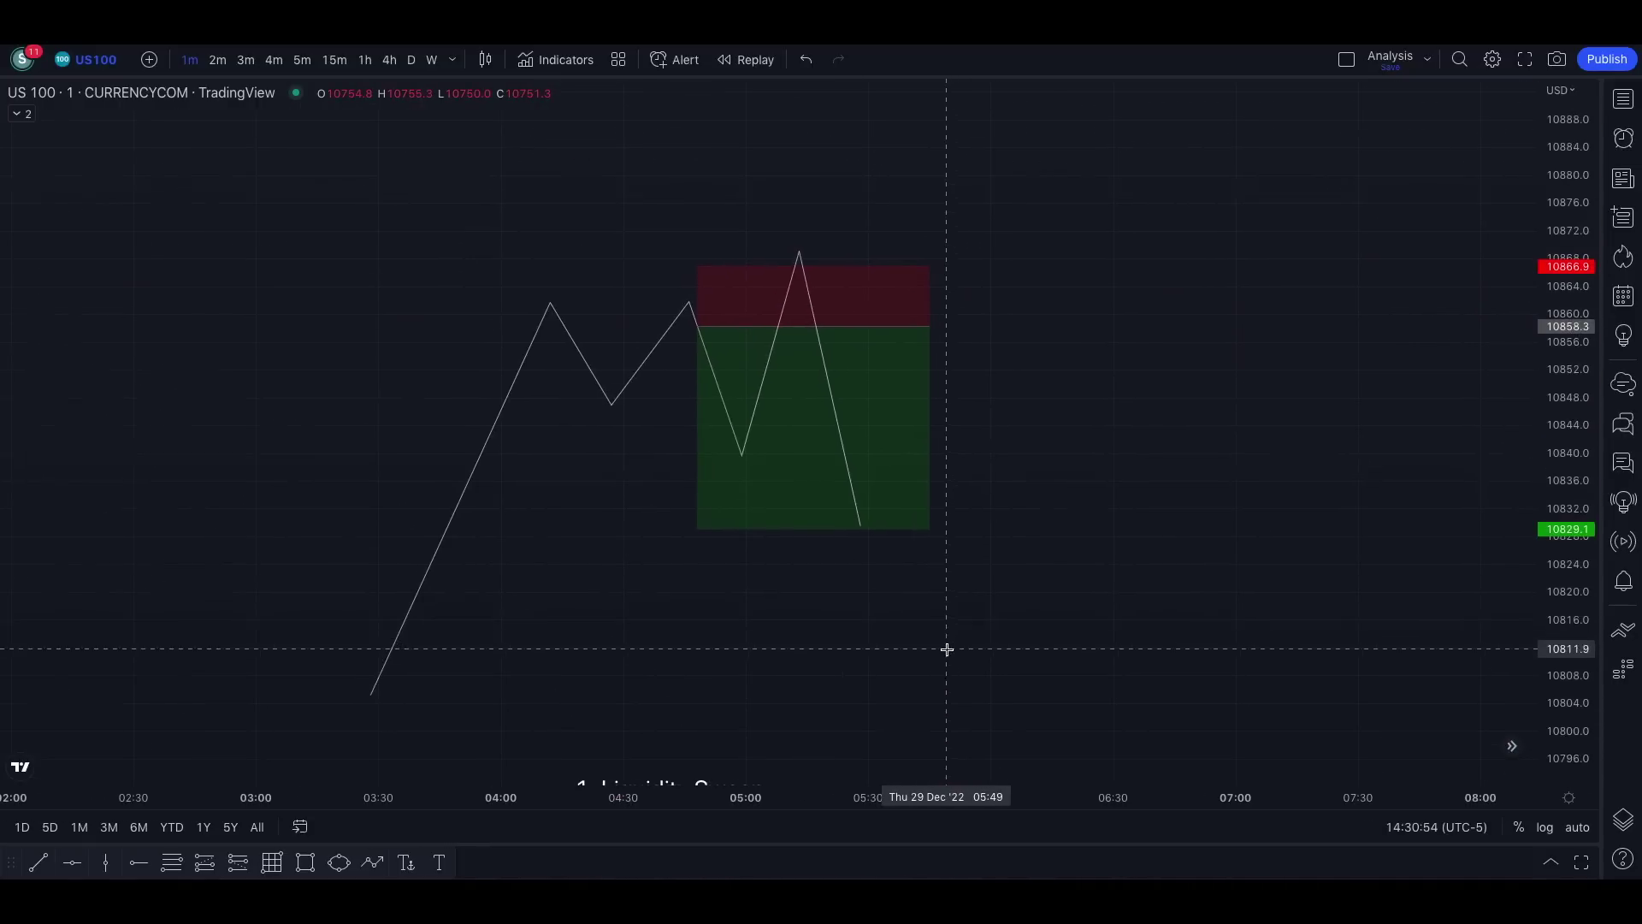
{"action": "left_click", "coordinate": [900, 370]}
{"action": "key", "text": "Delete"}
{"action": "left_click", "coordinate": [340, 861]}
{"action": "left_click", "coordinate": [737, 430]}
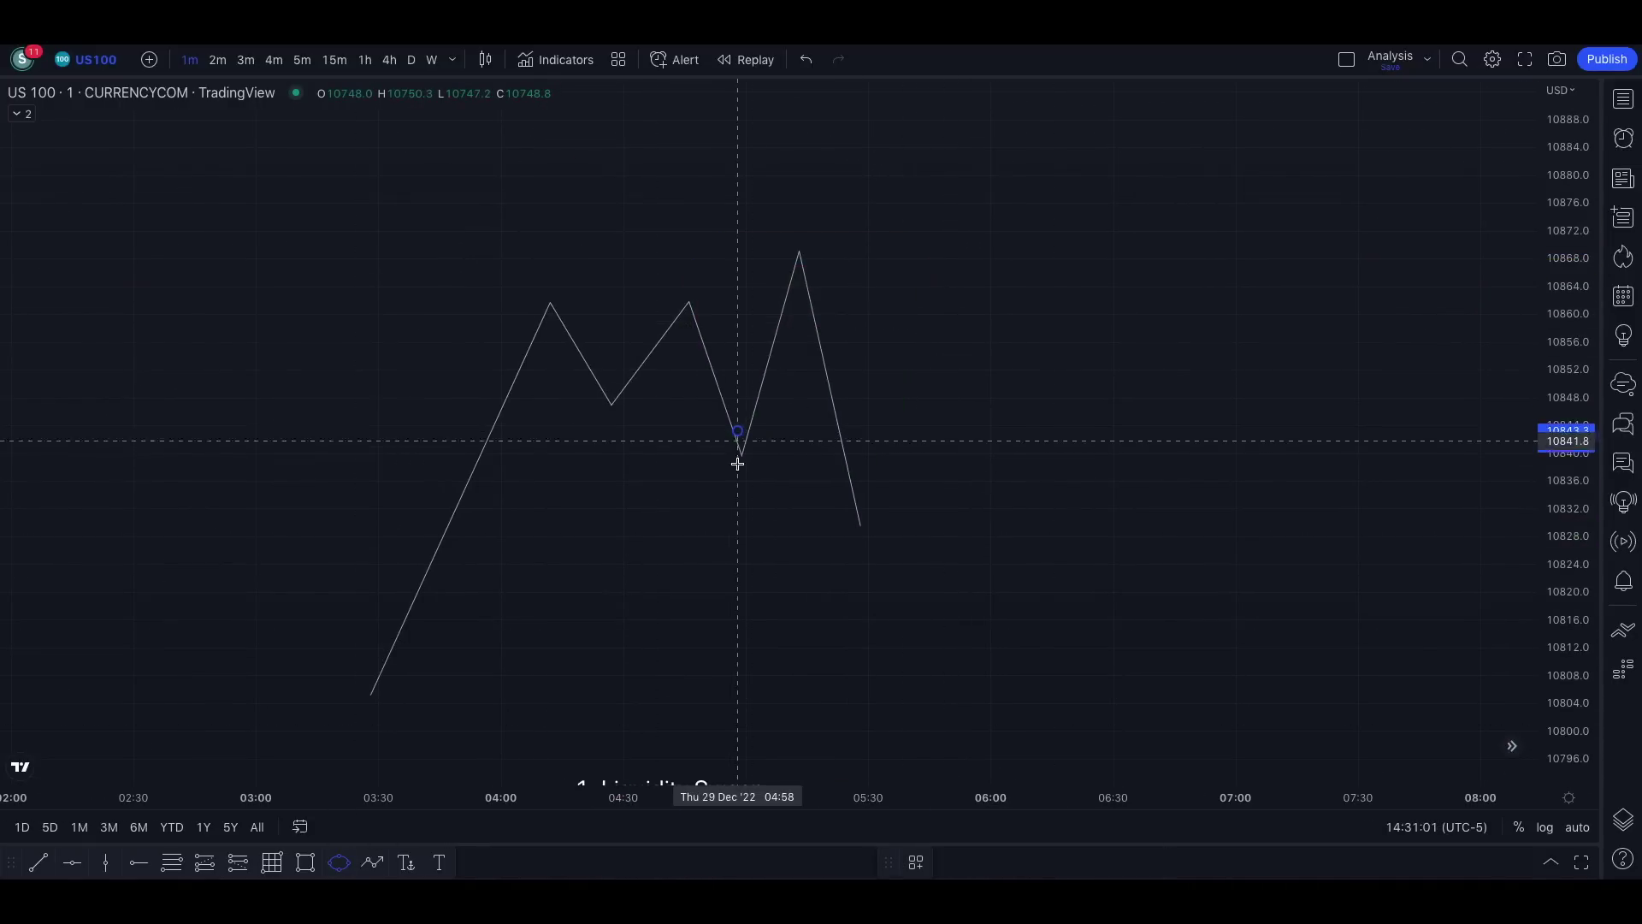
{"action": "left_click", "coordinate": [737, 480]}
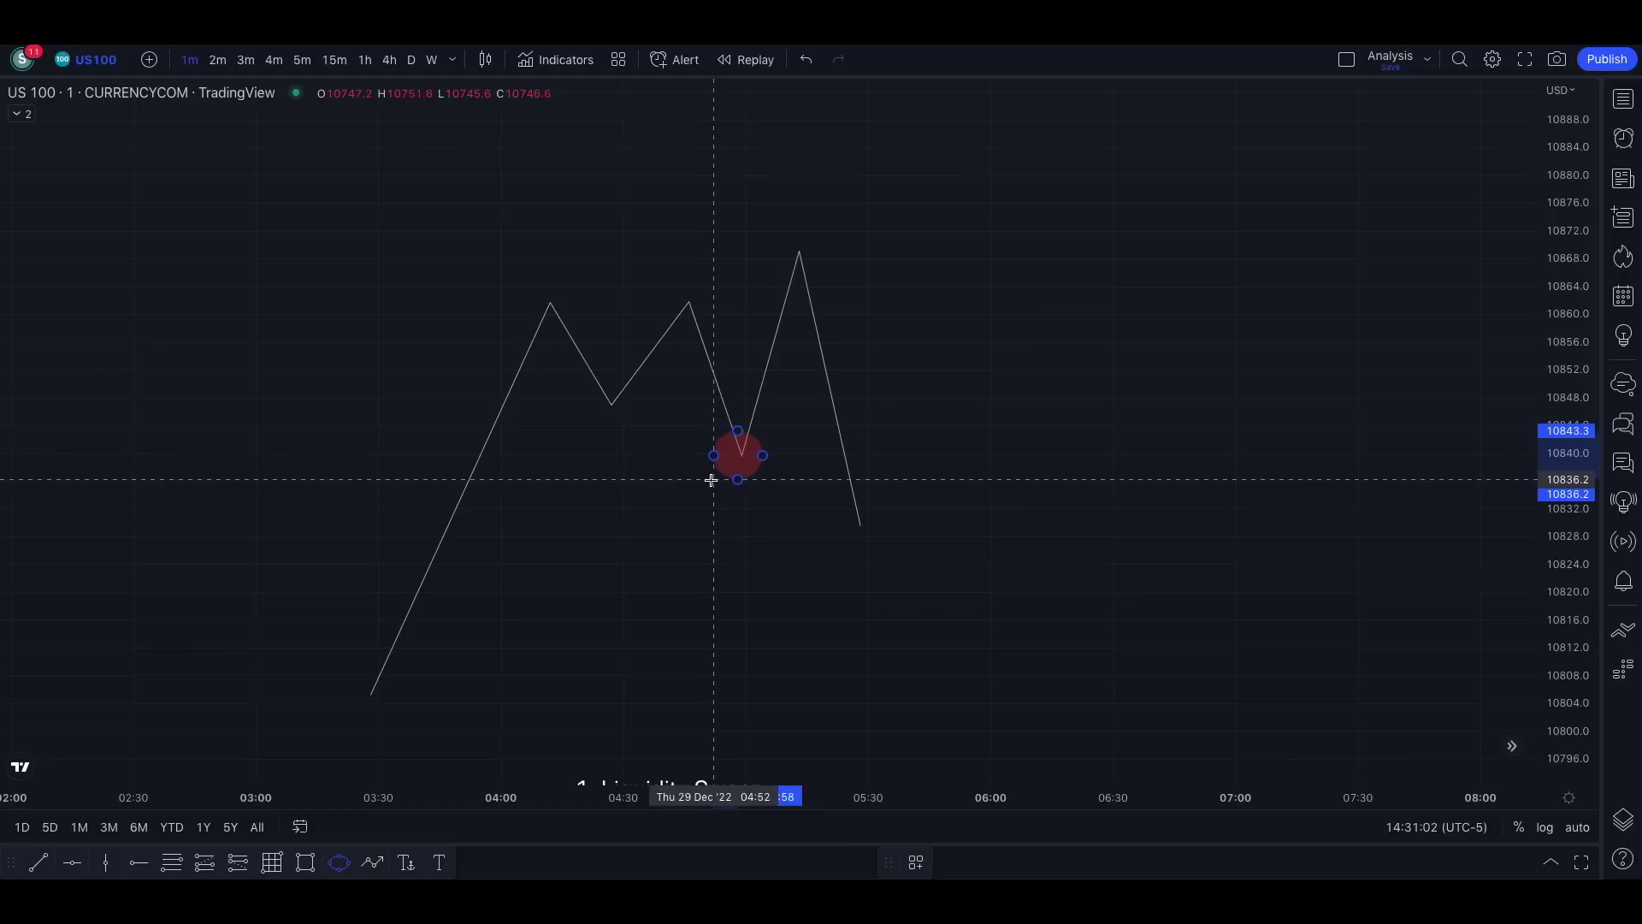
{"action": "mouse_move", "coordinate": [983, 638]}
{"action": "left_mouse_down"}
{"action": "mouse_move", "coordinate": [947, 264]}
{"action": "mouse_move", "coordinate": [997, 455]}
{"action": "mouse_move", "coordinate": [997, 634]}
{"action": "left_mouse_up"}
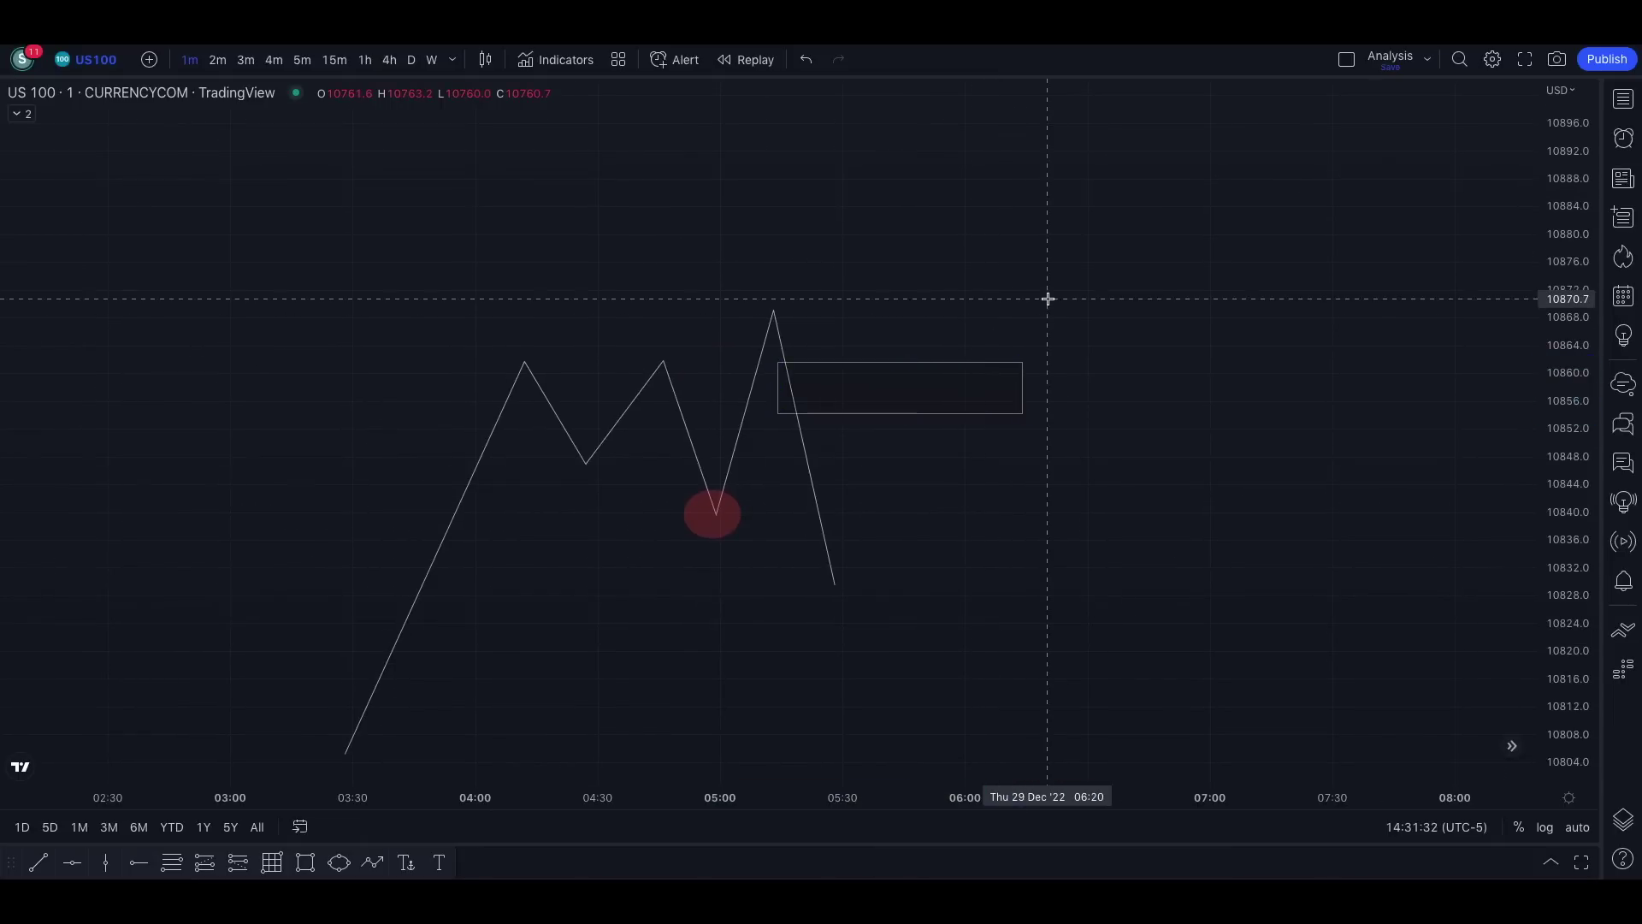
{"action": "left_click", "coordinate": [1018, 388]}
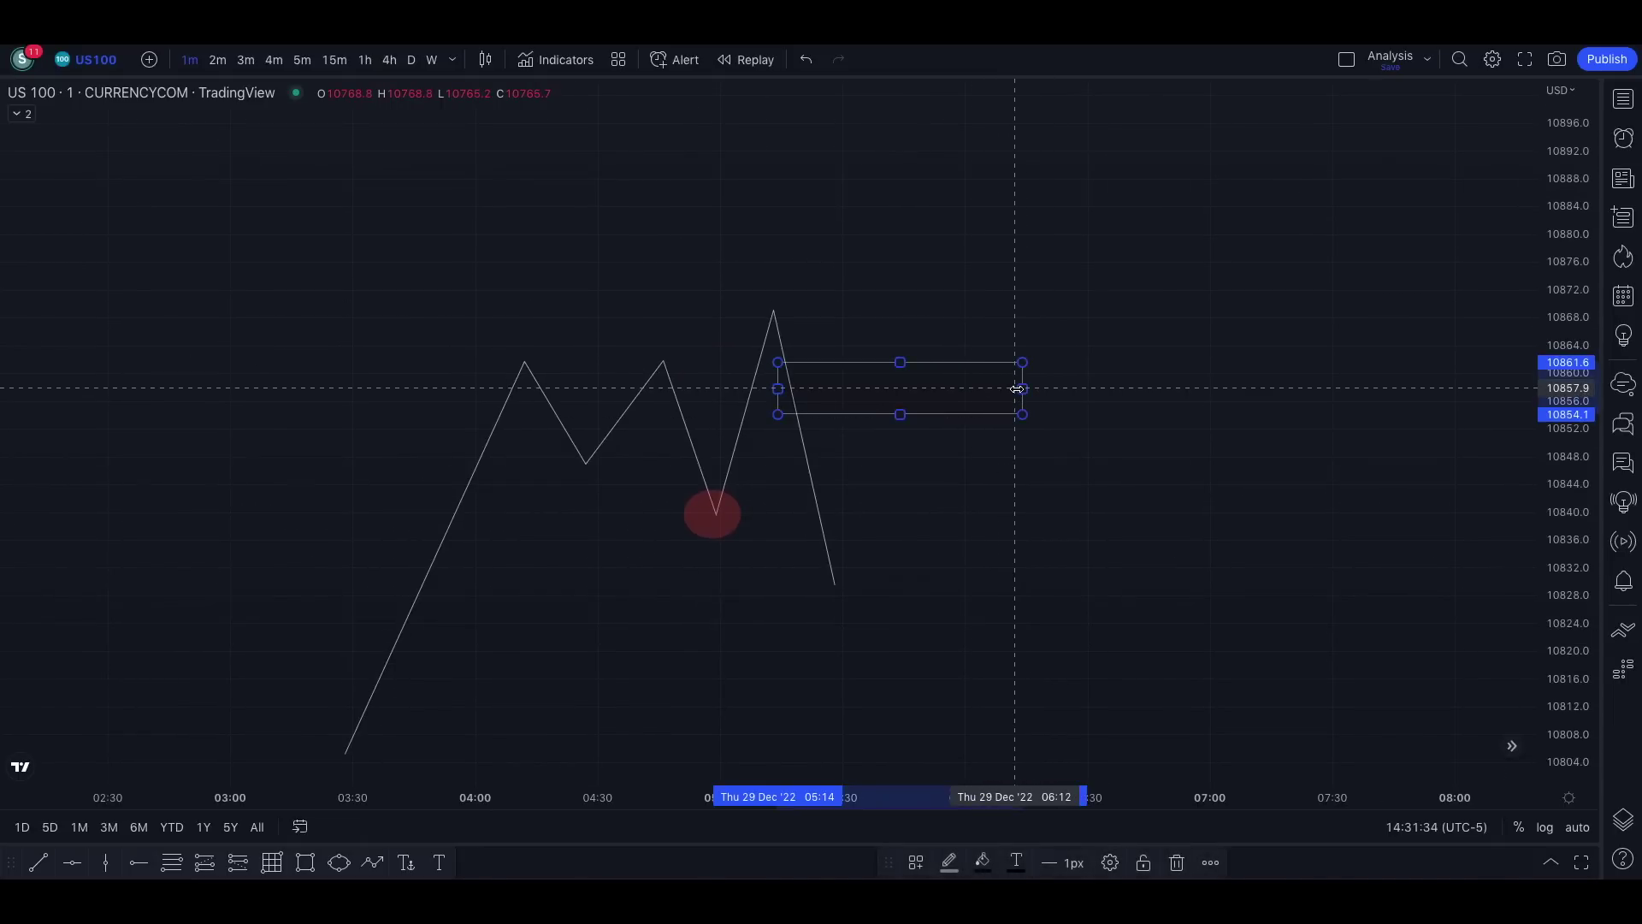
{"action": "left_click", "coordinate": [976, 525]}
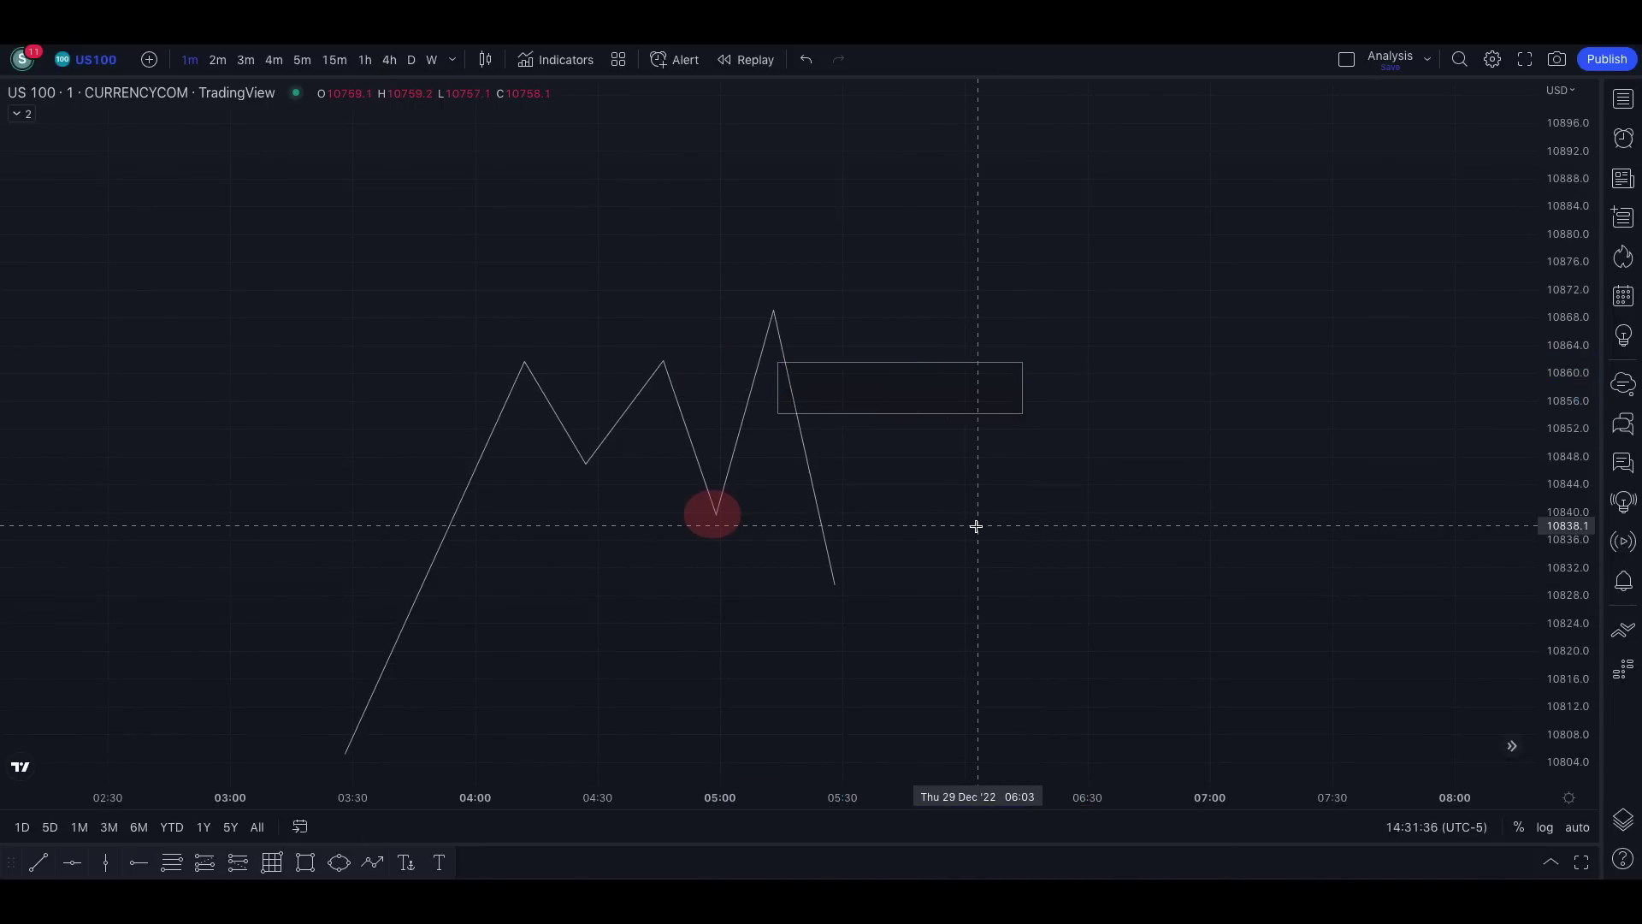
Step: Change the wording of the fifth item in the rules text to "FVG 2MIN" between the diamond emojis
{"action": "left_click_drag", "start_coordinate": [938, 630], "coordinate": [978, 323]}
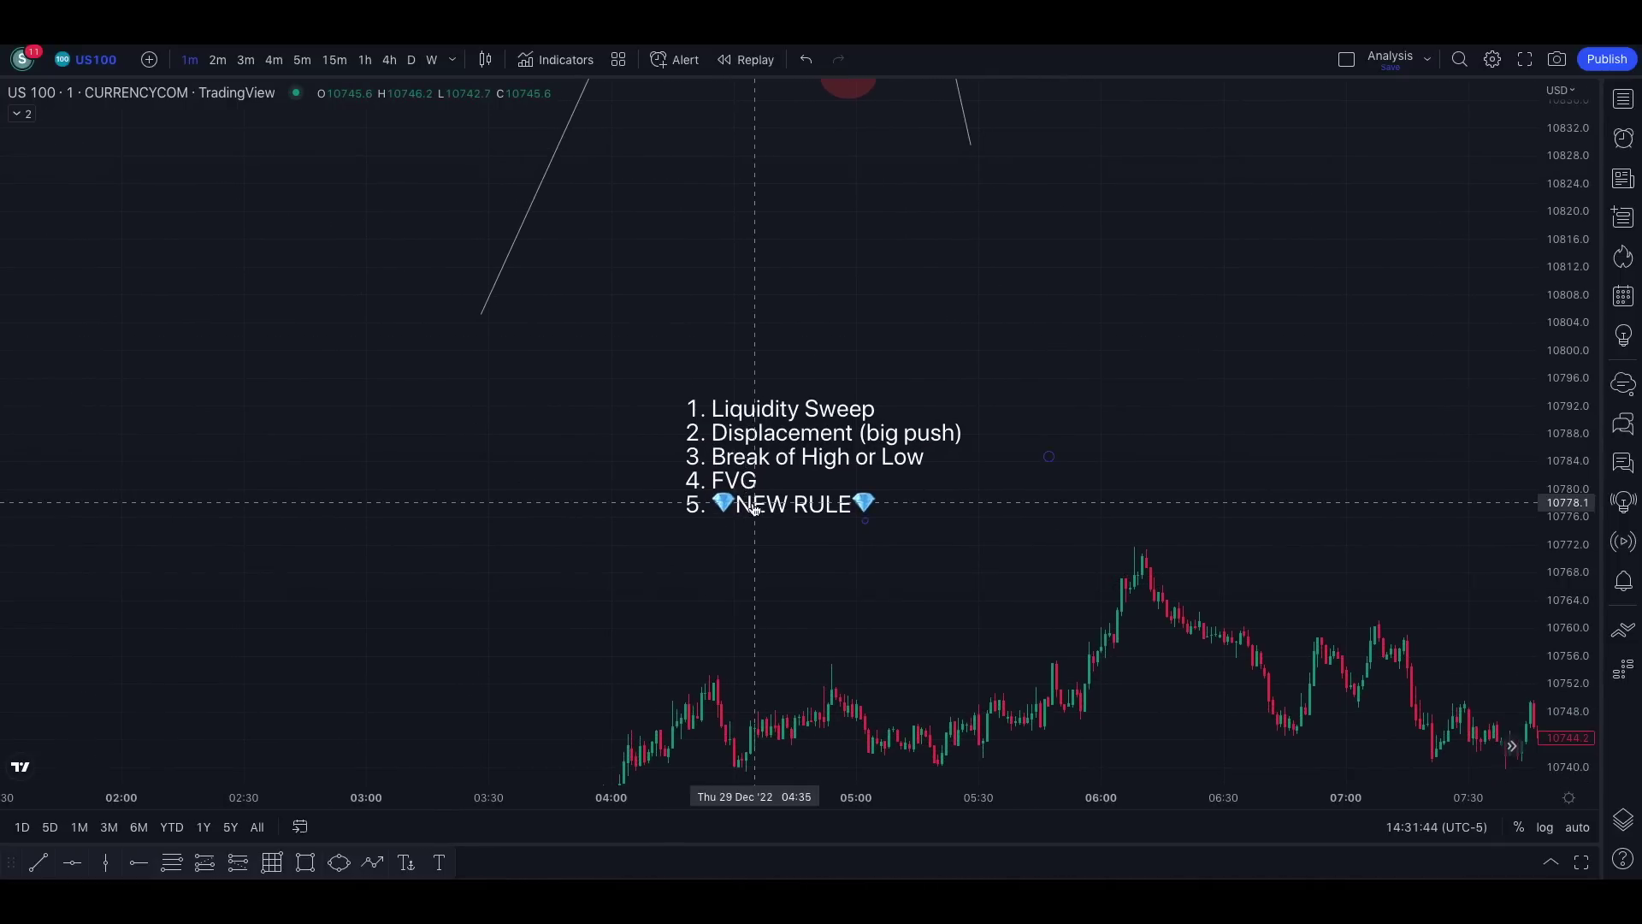
{"action": "double_click", "coordinate": [778, 507]}
{"action": "left_click", "coordinate": [775, 435]}
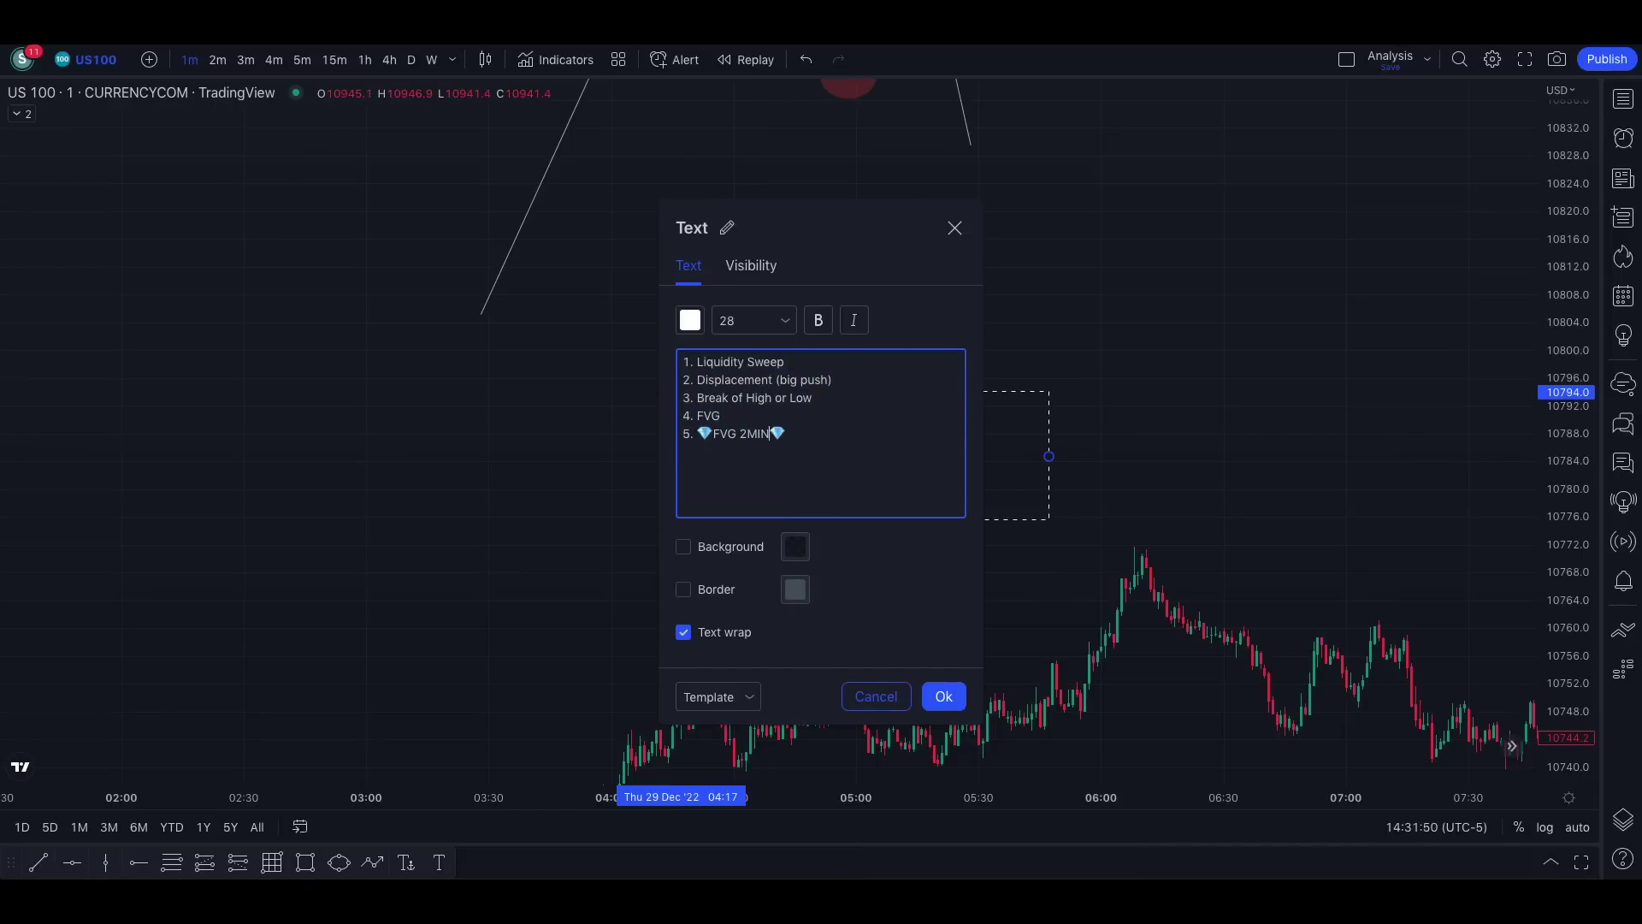
{"action": "left_click", "coordinate": [943, 696]}
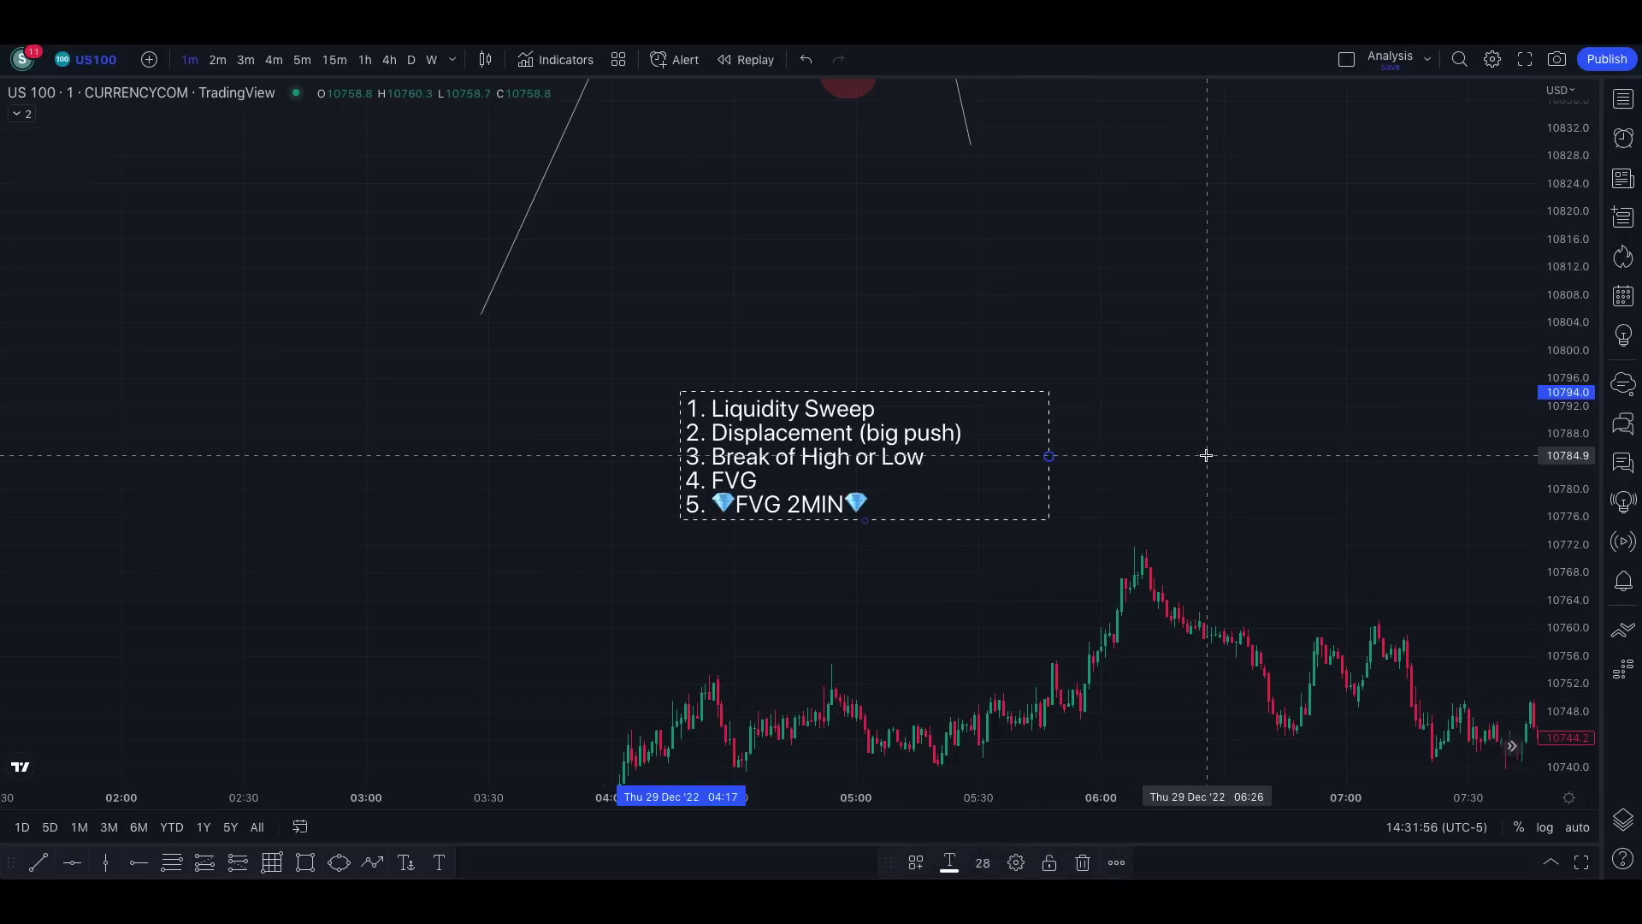
Step: Extend the price path from its last low up into the rectangle at about 10859, then down to about 10805
{"action": "left_click_drag", "start_coordinate": [1121, 333], "coordinate": [1103, 564]}
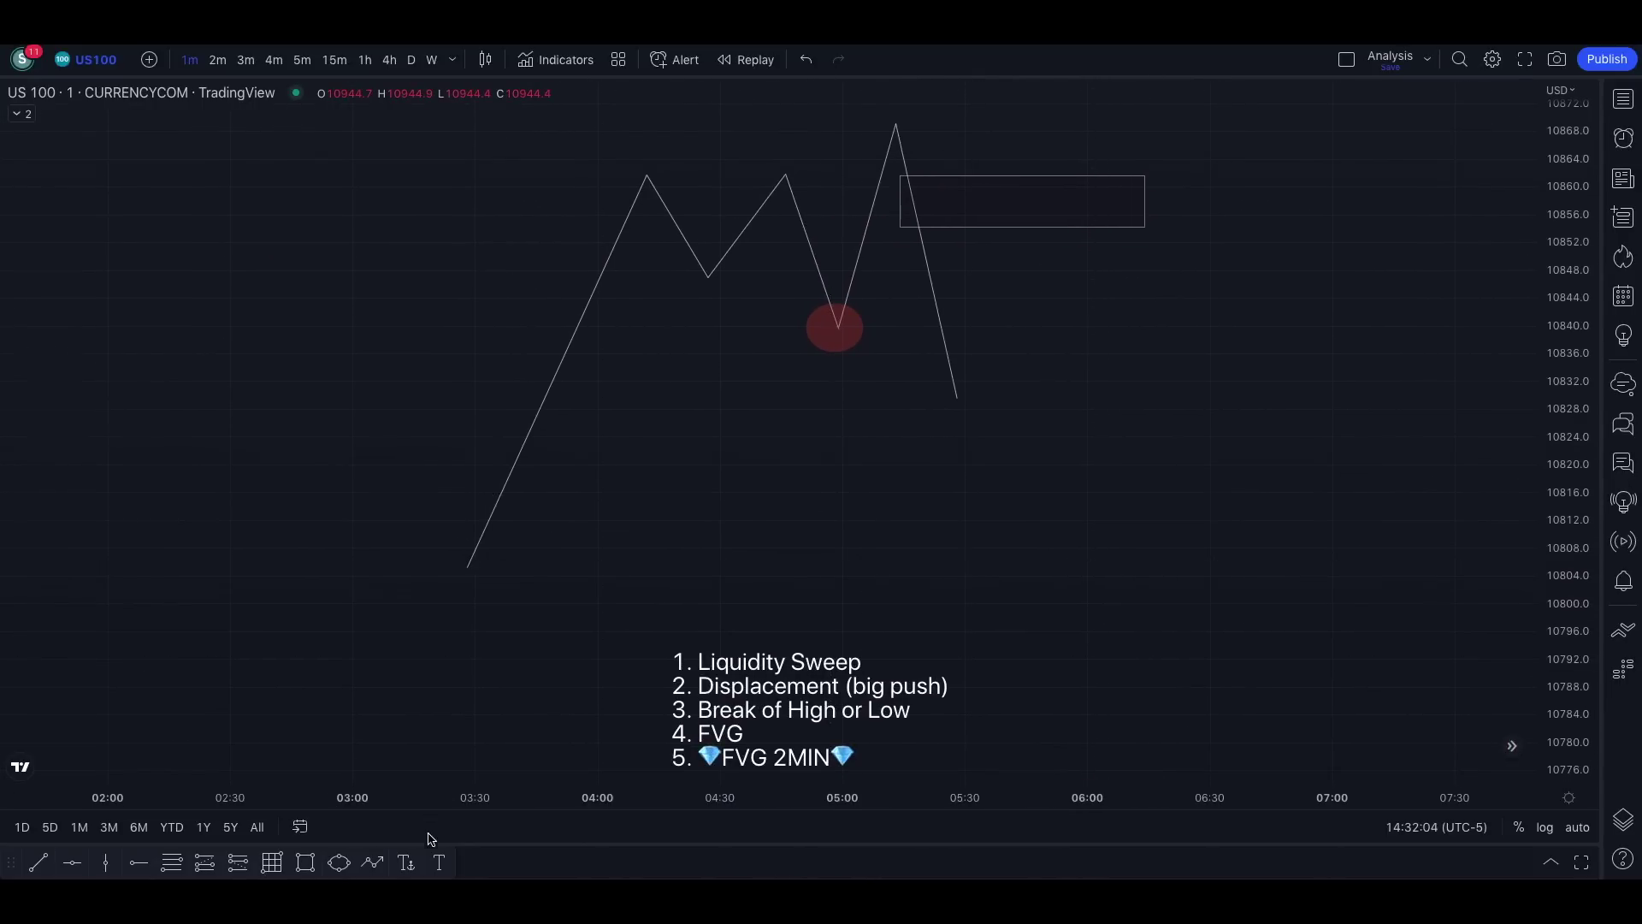
{"action": "left_click", "coordinate": [958, 396]}
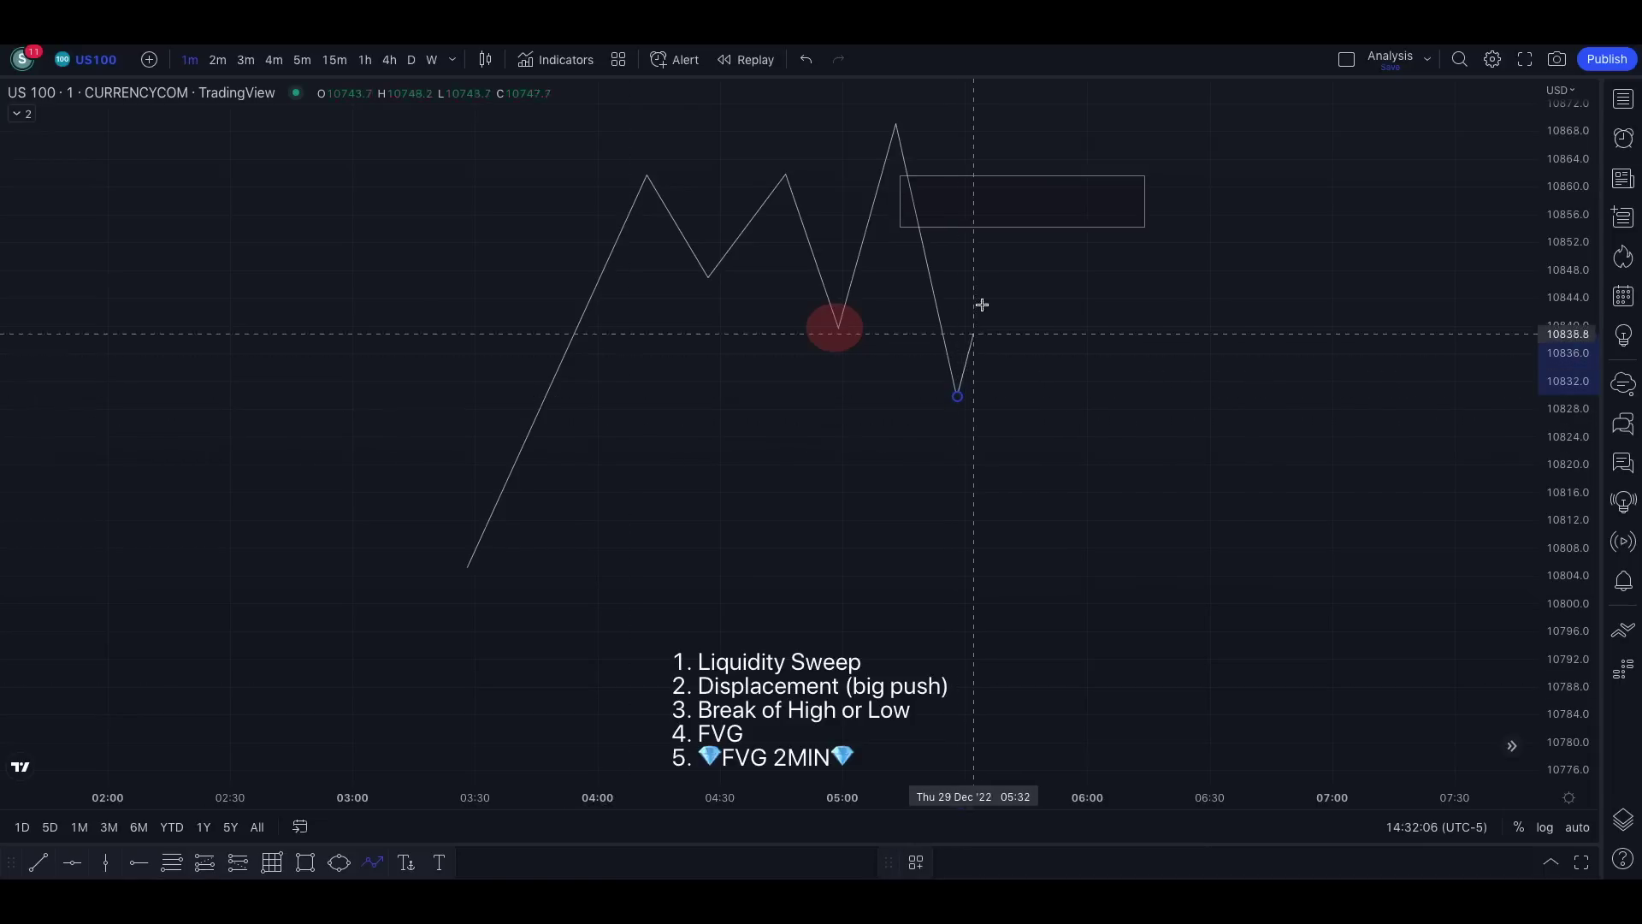
{"action": "left_click", "coordinate": [1013, 195]}
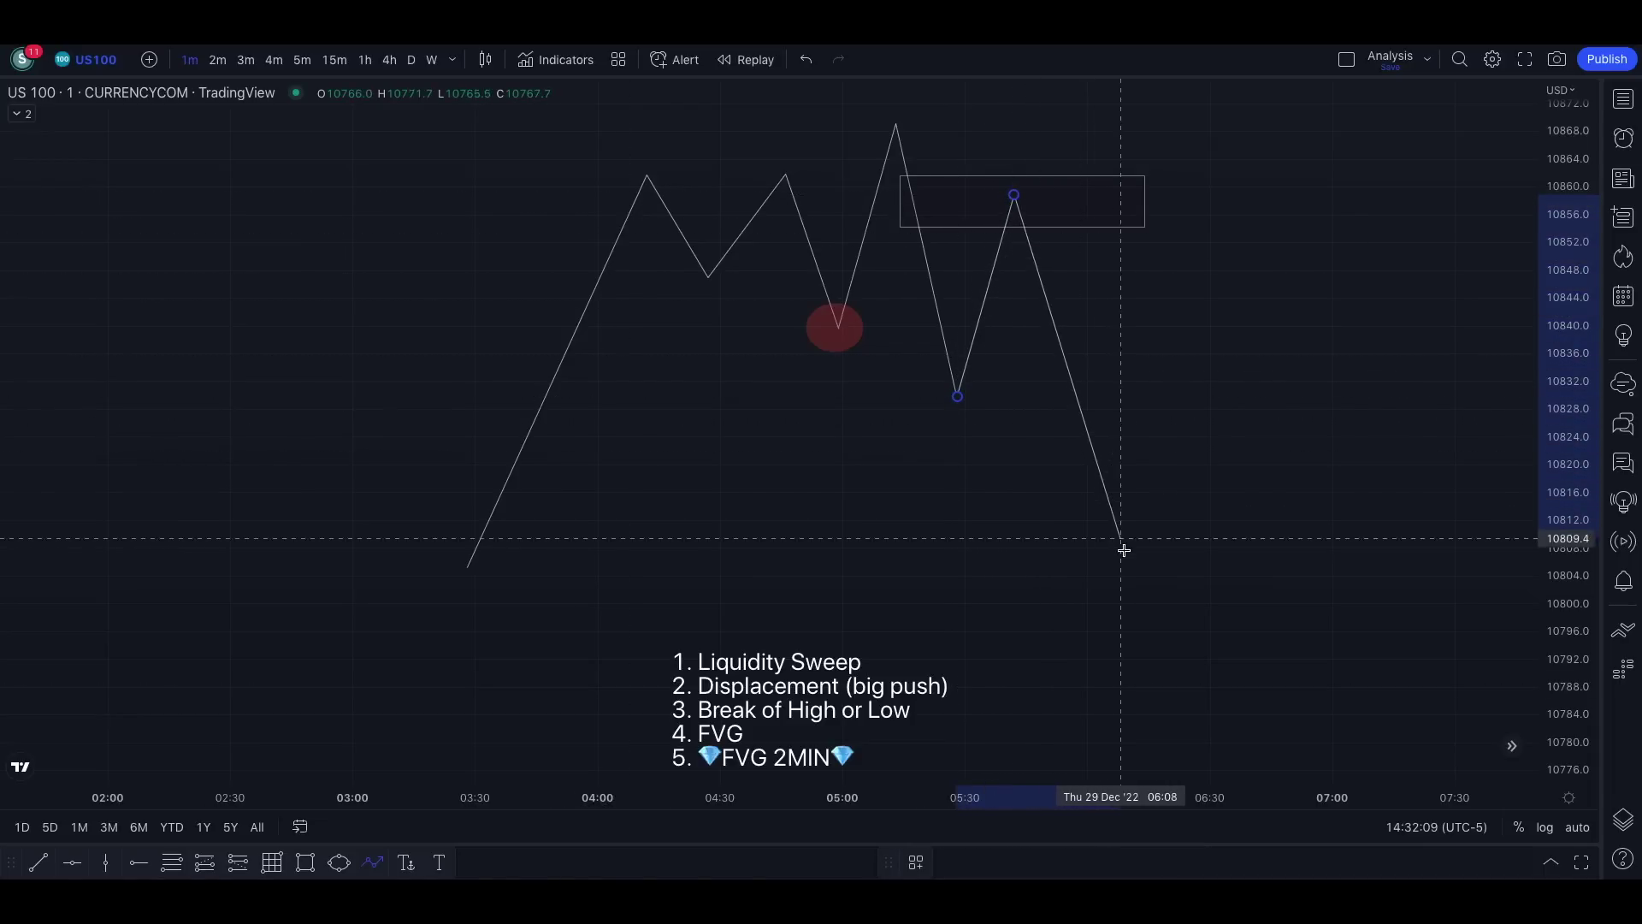
Step: Place a short position from the rectangle's lower edge, with its stop above the highest peak and its target at the path's final low
{"action": "left_click", "coordinate": [238, 862]}
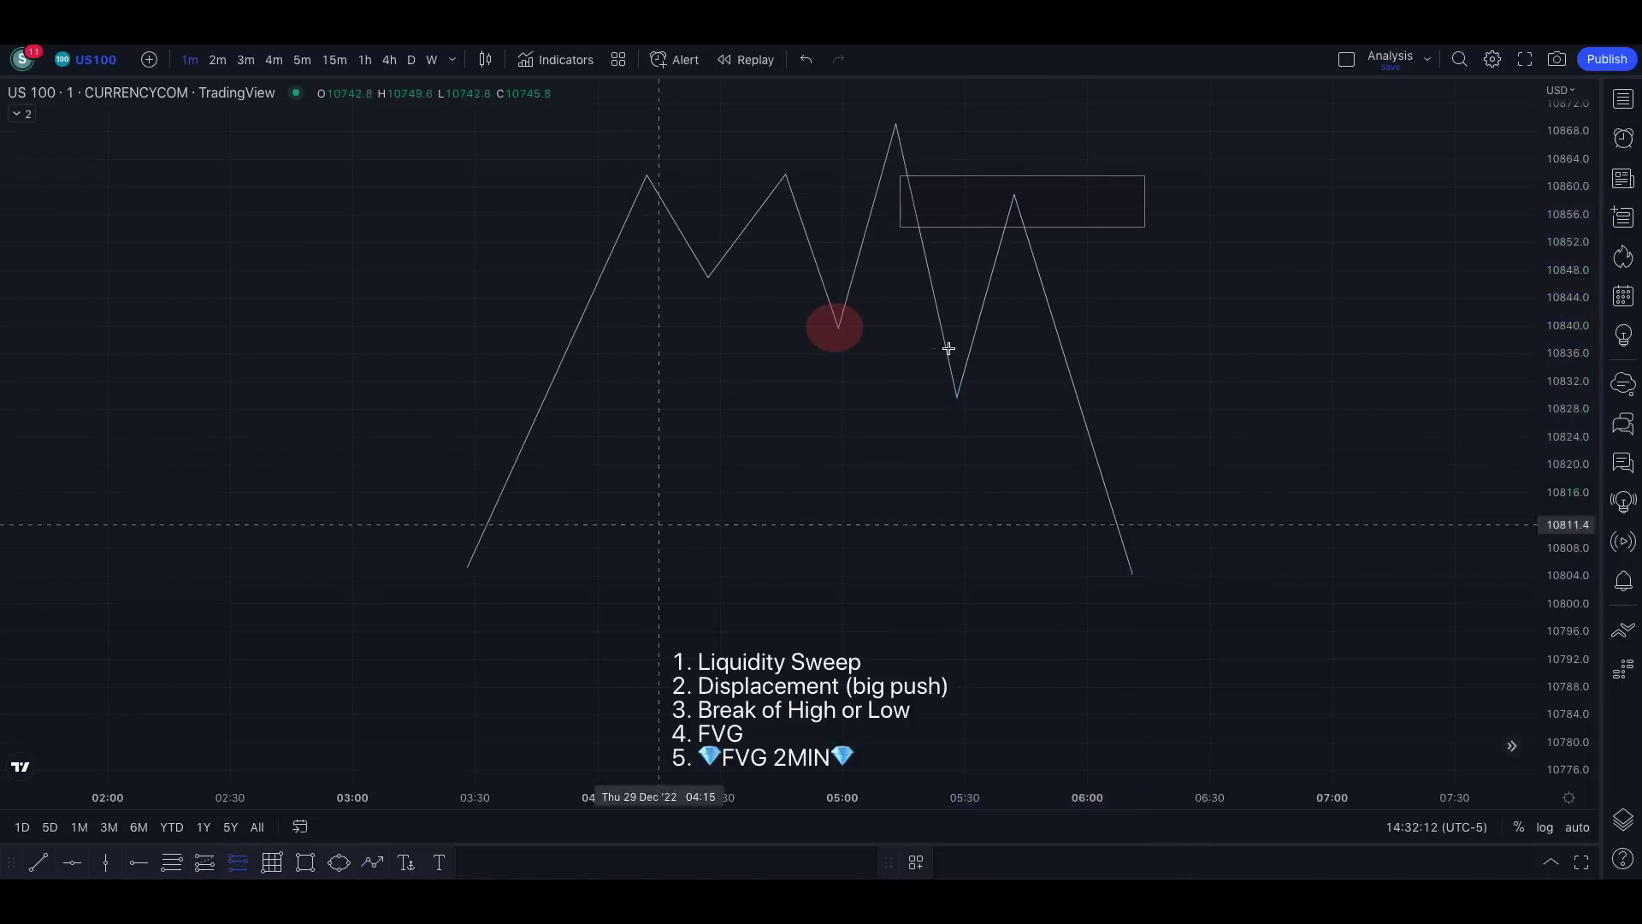
{"action": "left_click", "coordinate": [1005, 224]}
{"action": "left_click_drag", "start_coordinate": [1006, 133], "coordinate": [1005, 113]}
{"action": "left_click_drag", "start_coordinate": [1007, 329], "coordinate": [1004, 572]}
{"action": "left_click", "coordinate": [906, 502]}
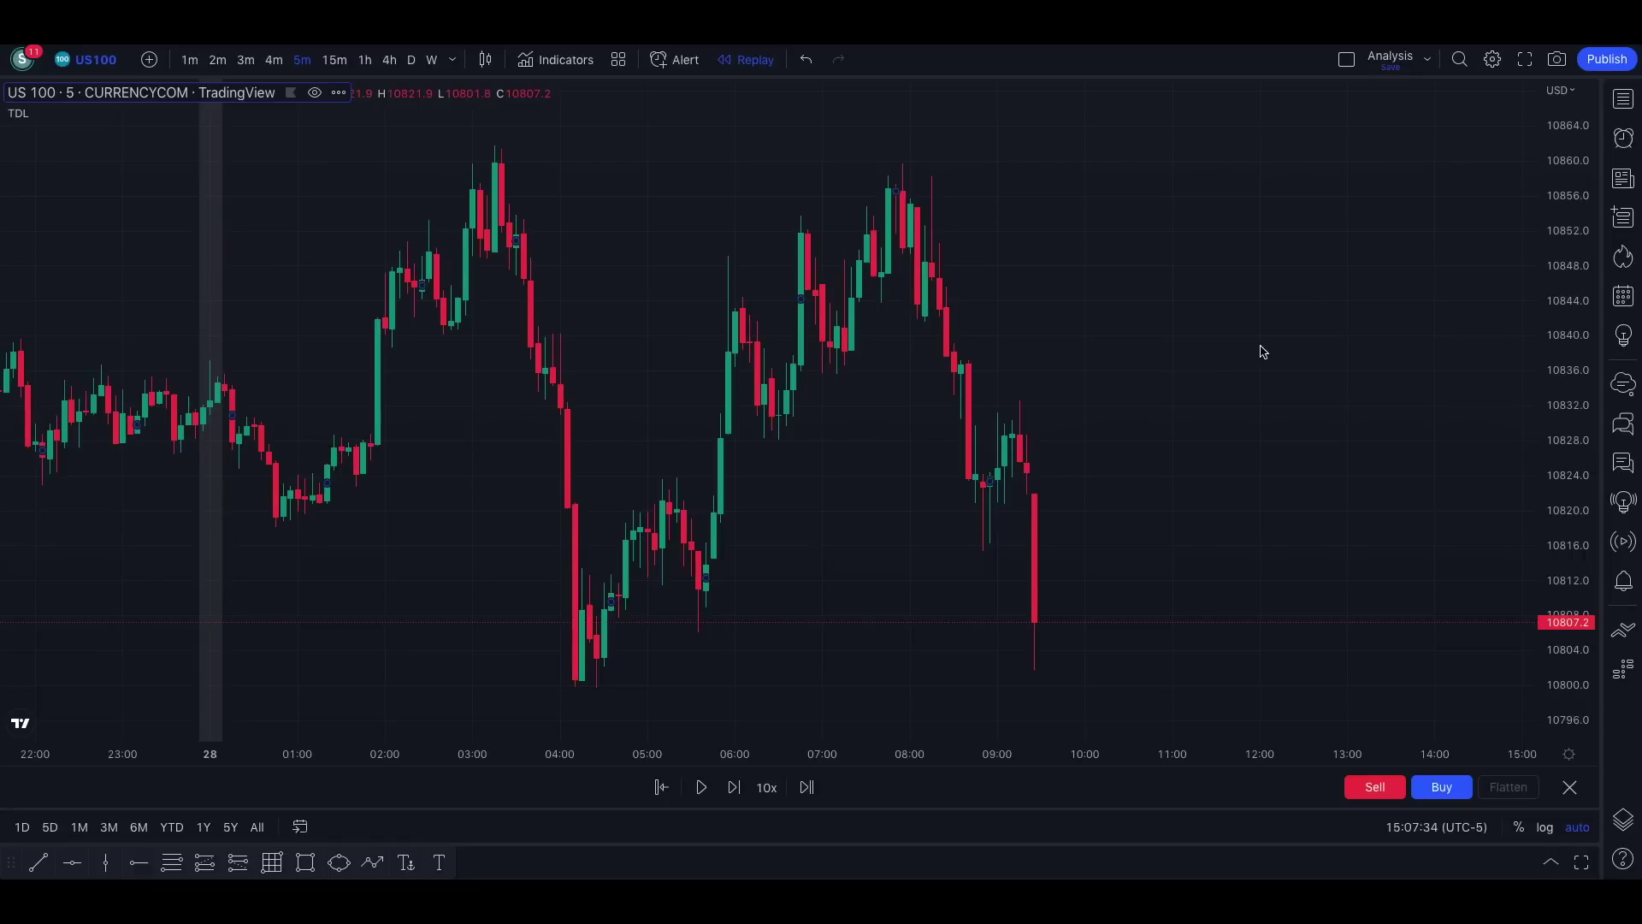
Step: Draw a horizontal trend line at 10862.1 from the 03:15 high to 10:50 on 28 December
{"action": "scroll", "coordinate": [1204, 363], "scroll_direction": "up", "scroll_amount": 2}
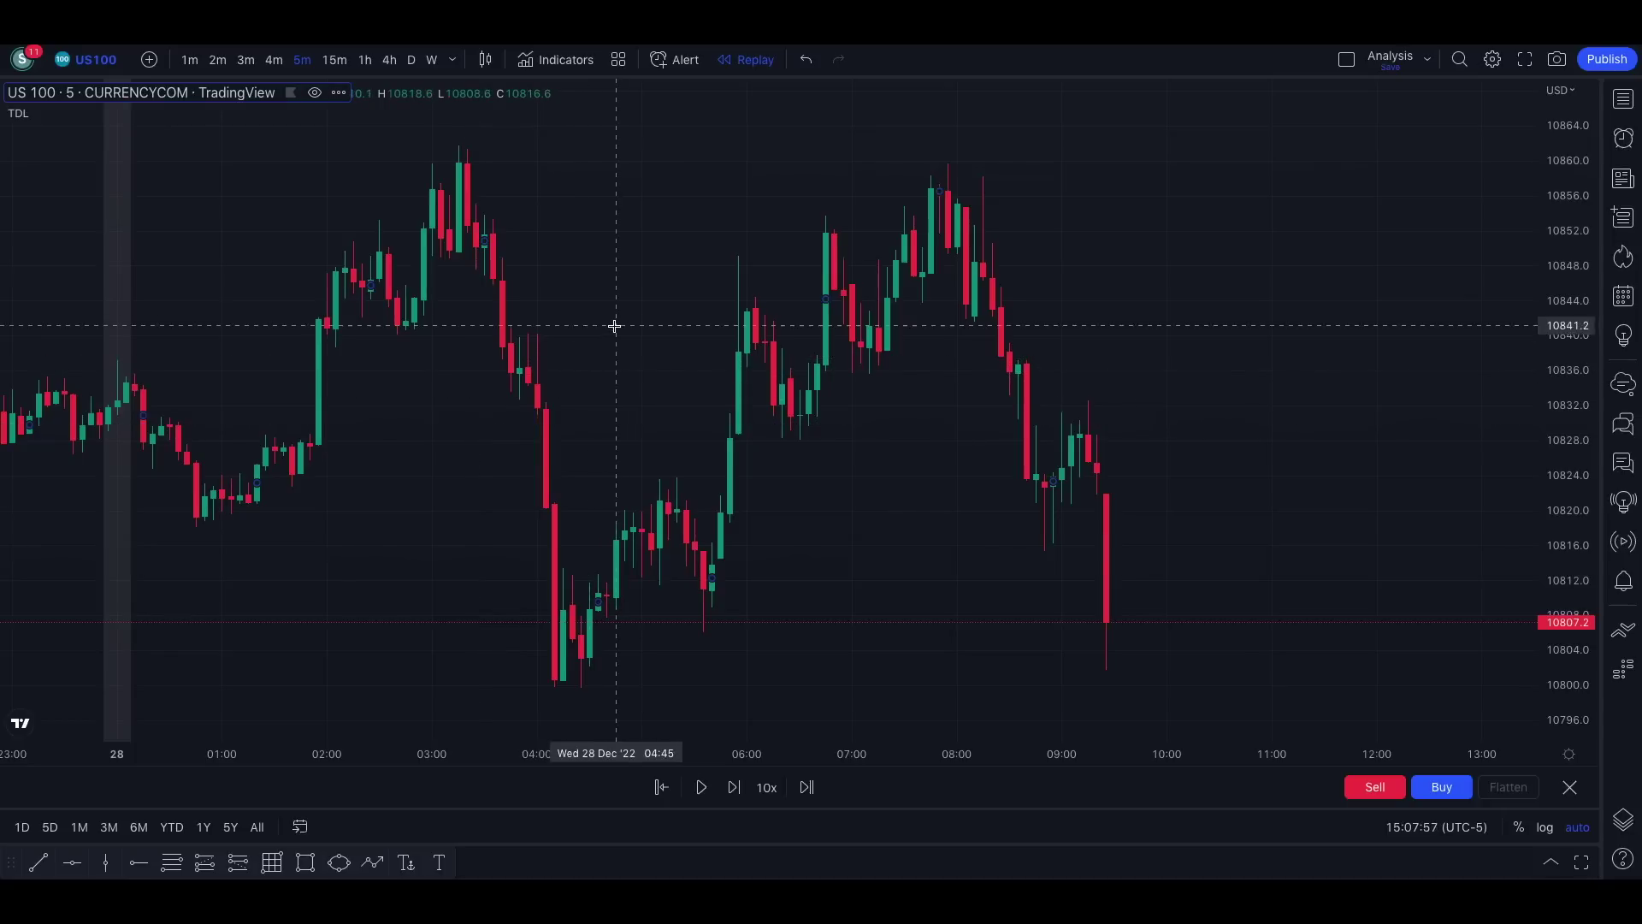
{"action": "left_click", "coordinate": [39, 863]}
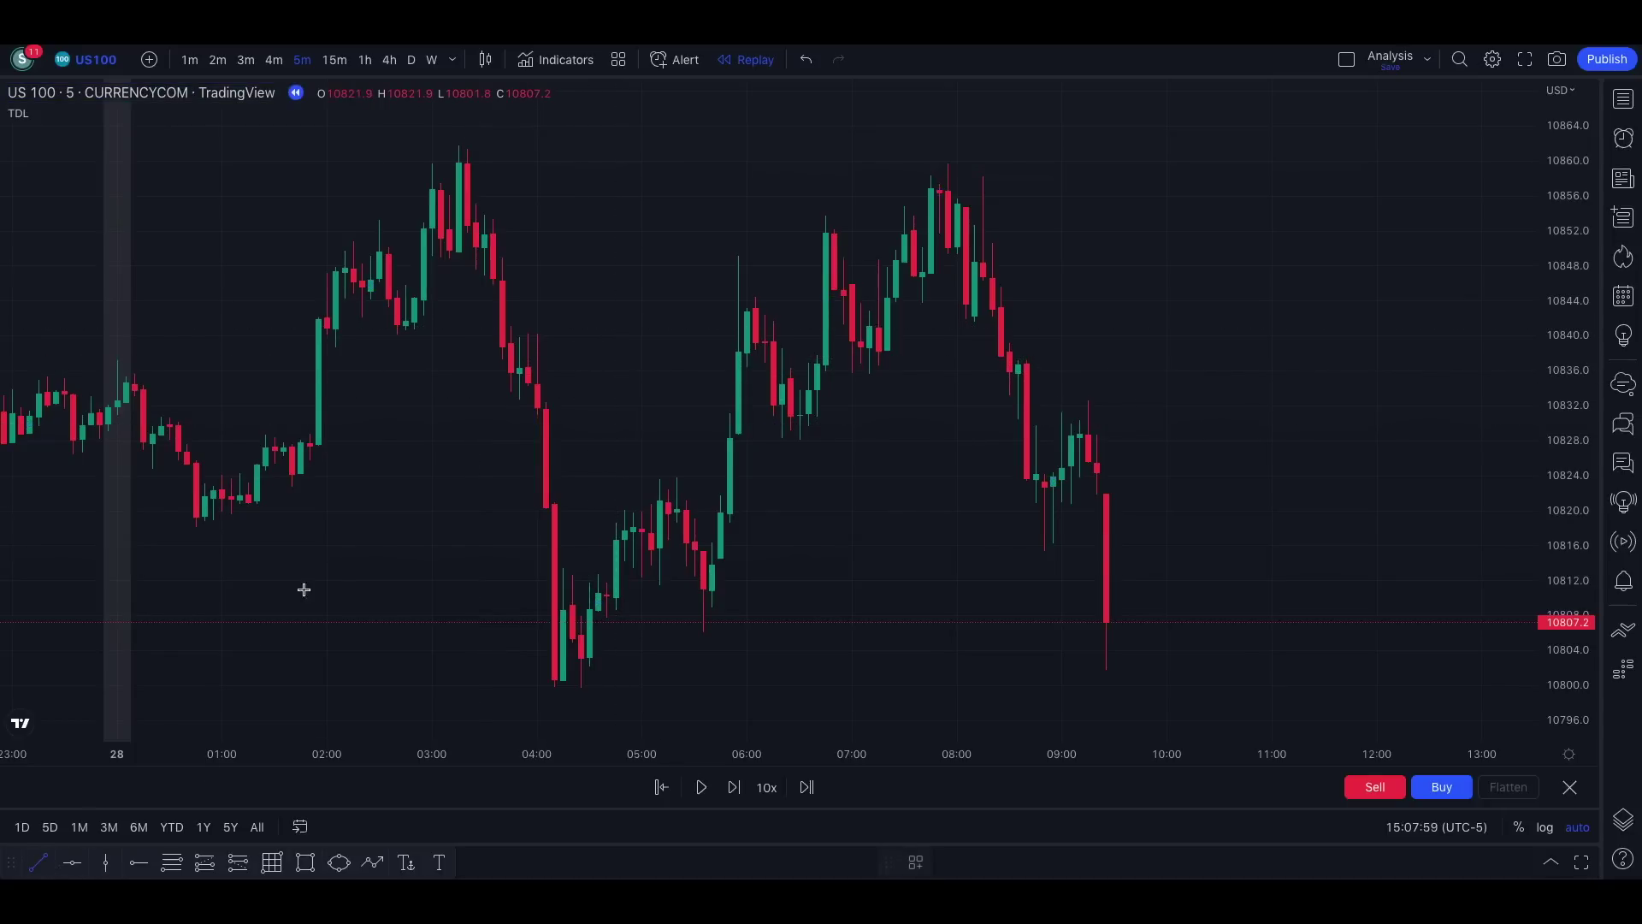
{"action": "left_click", "coordinate": [457, 142]}
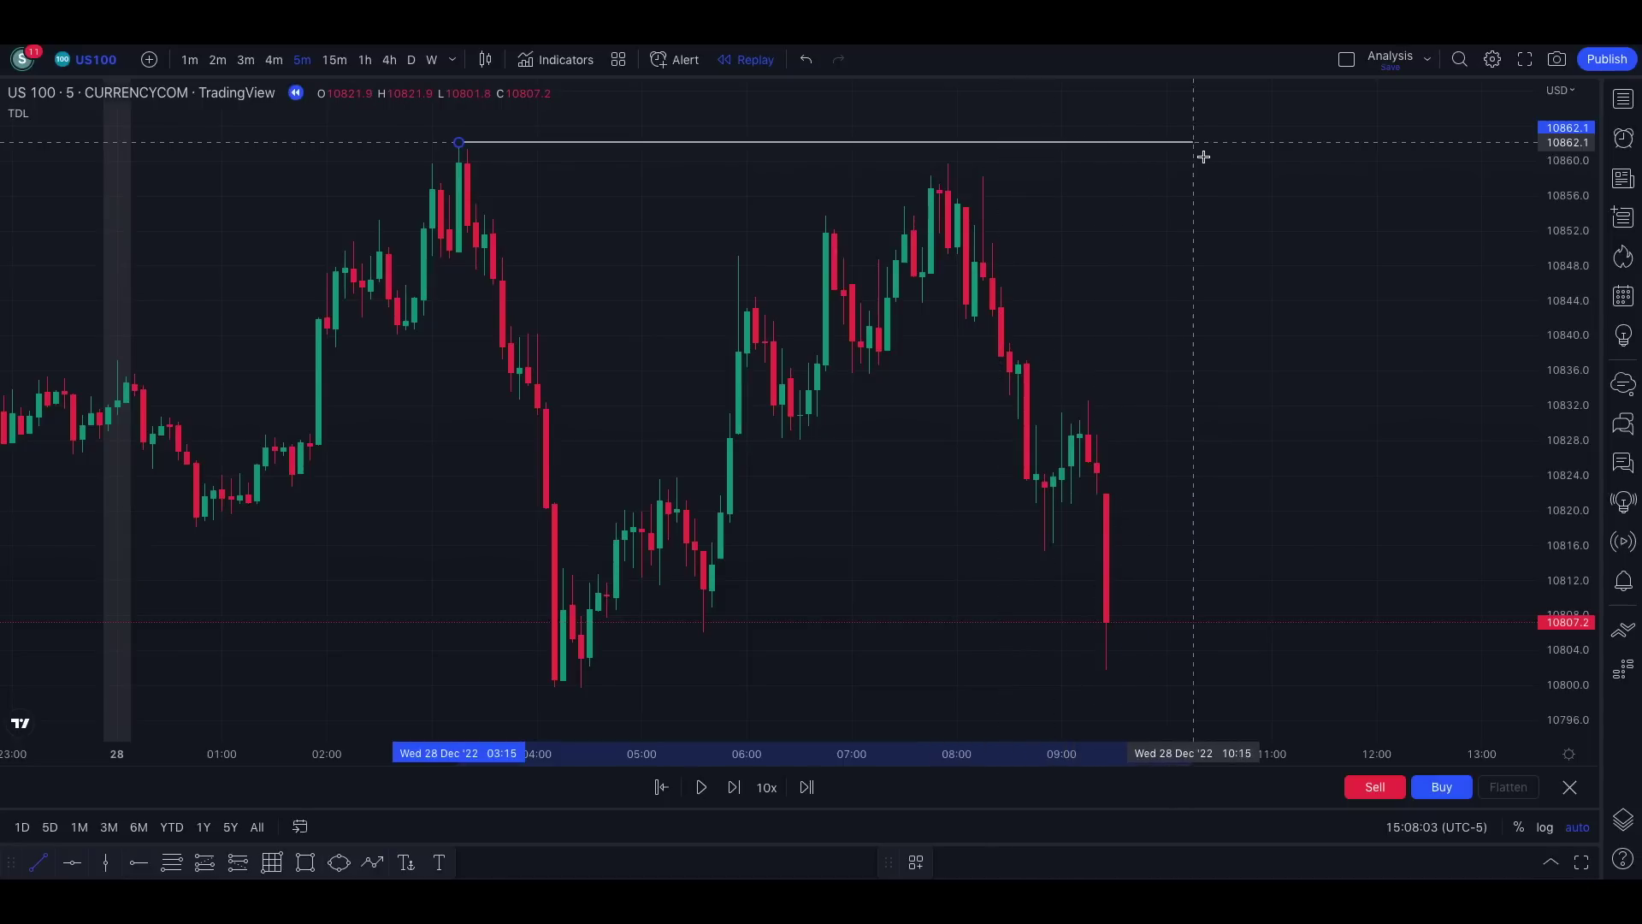
{"action": "left_click", "coordinate": [1253, 159]}
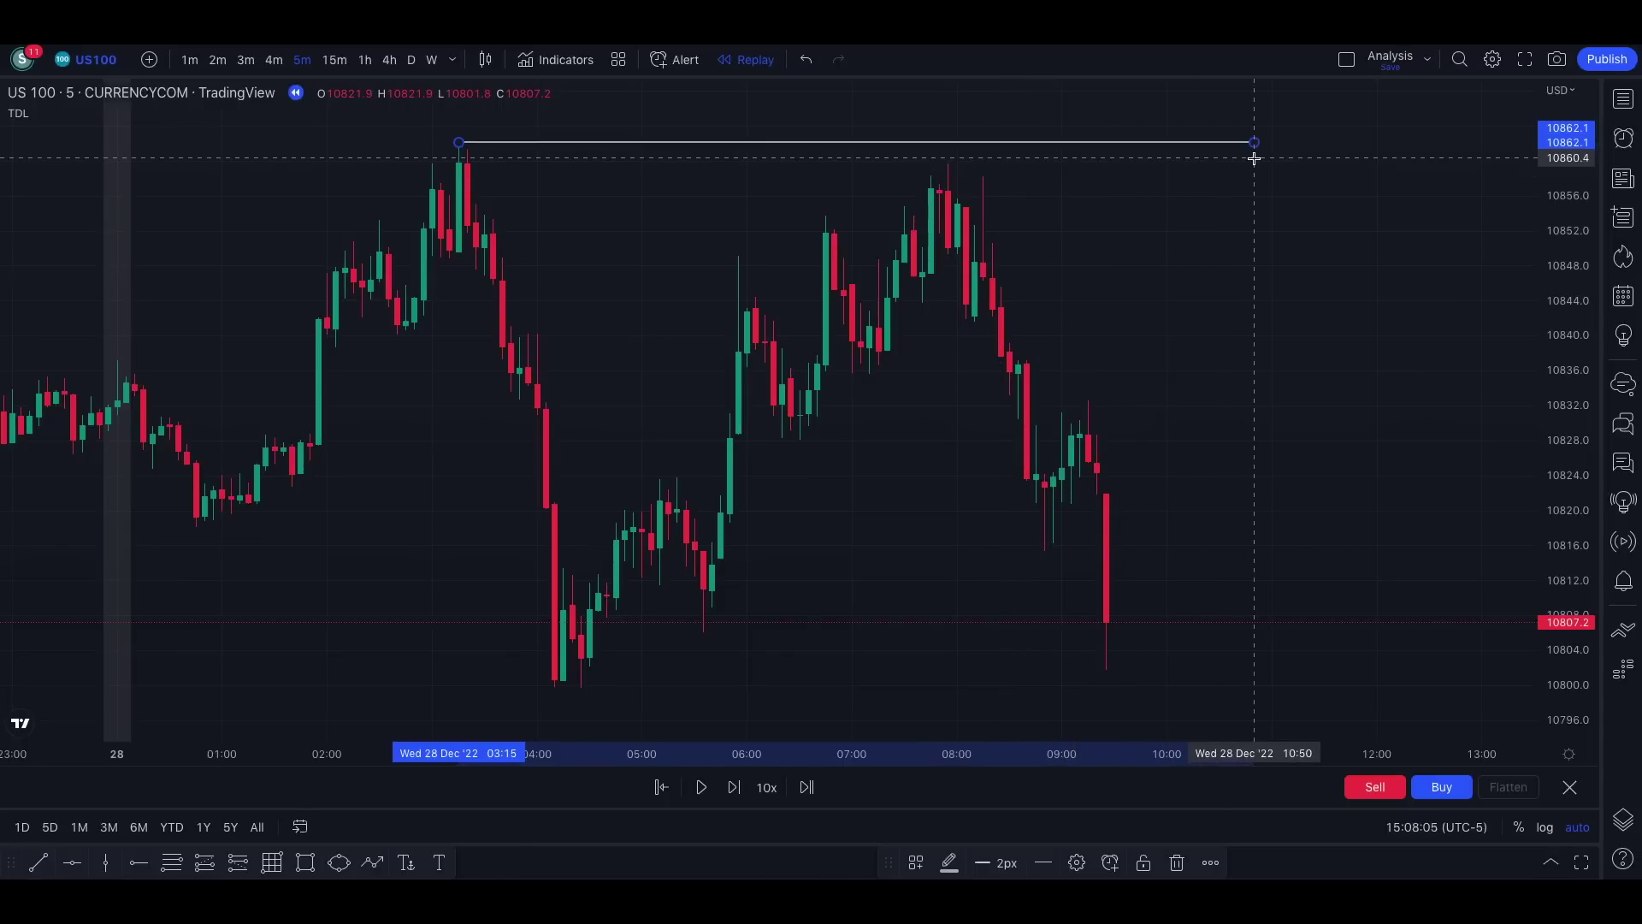
{"action": "left_click", "coordinate": [947, 202]}
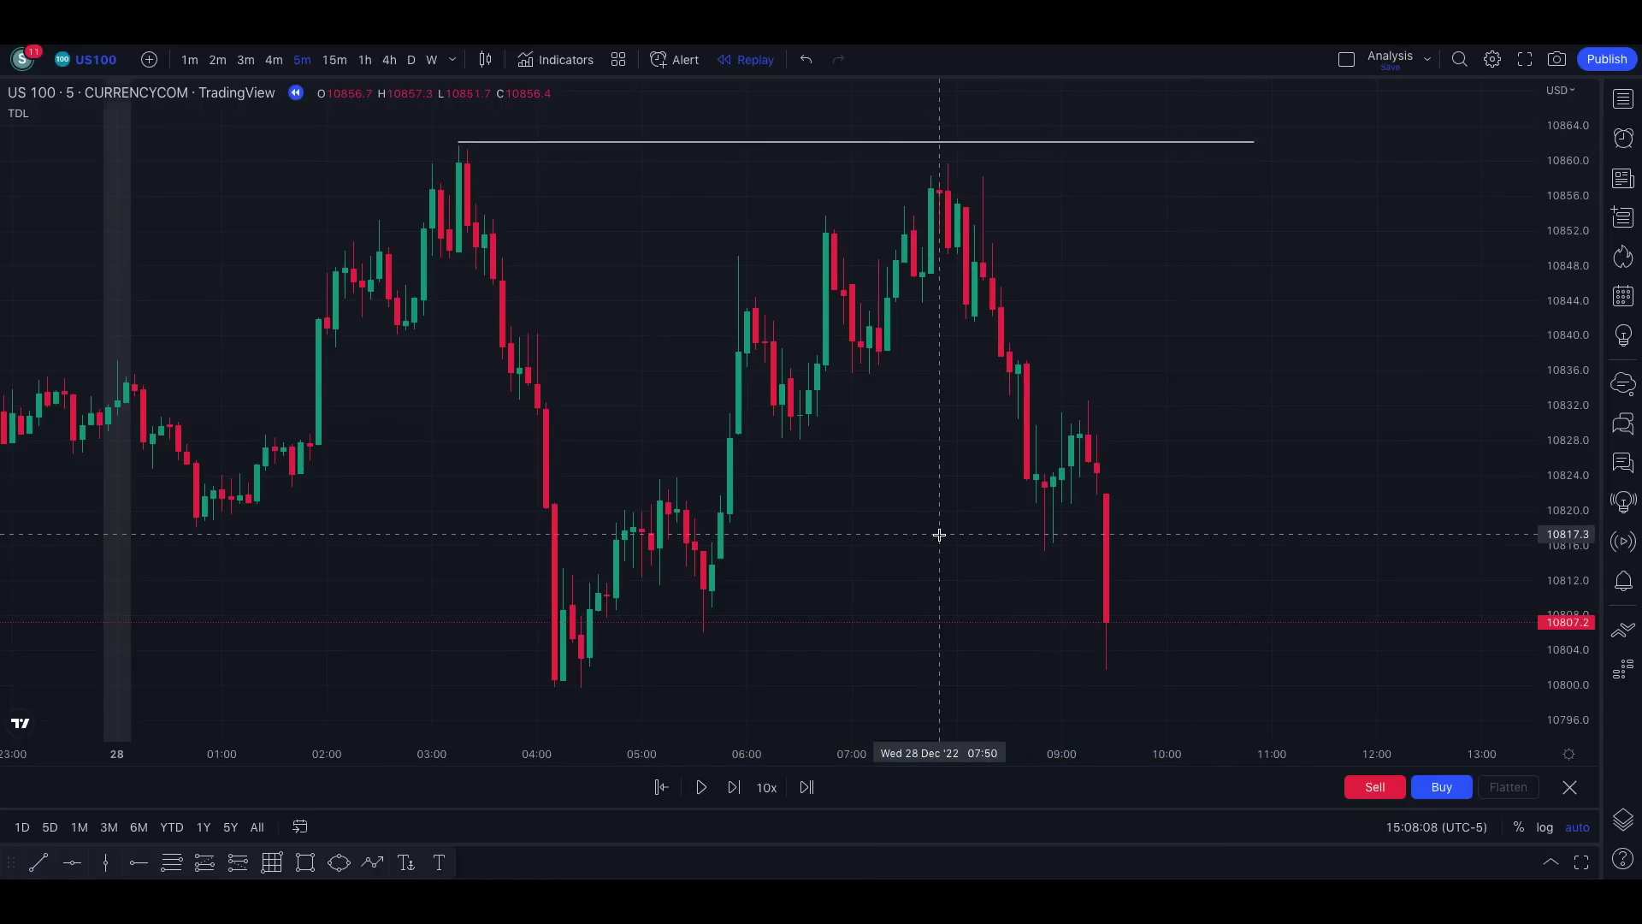
Step: Advance the 5-minute replay by three candles
{"action": "scroll", "coordinate": [939, 535], "scroll_direction": "down", "scroll_amount": 1}
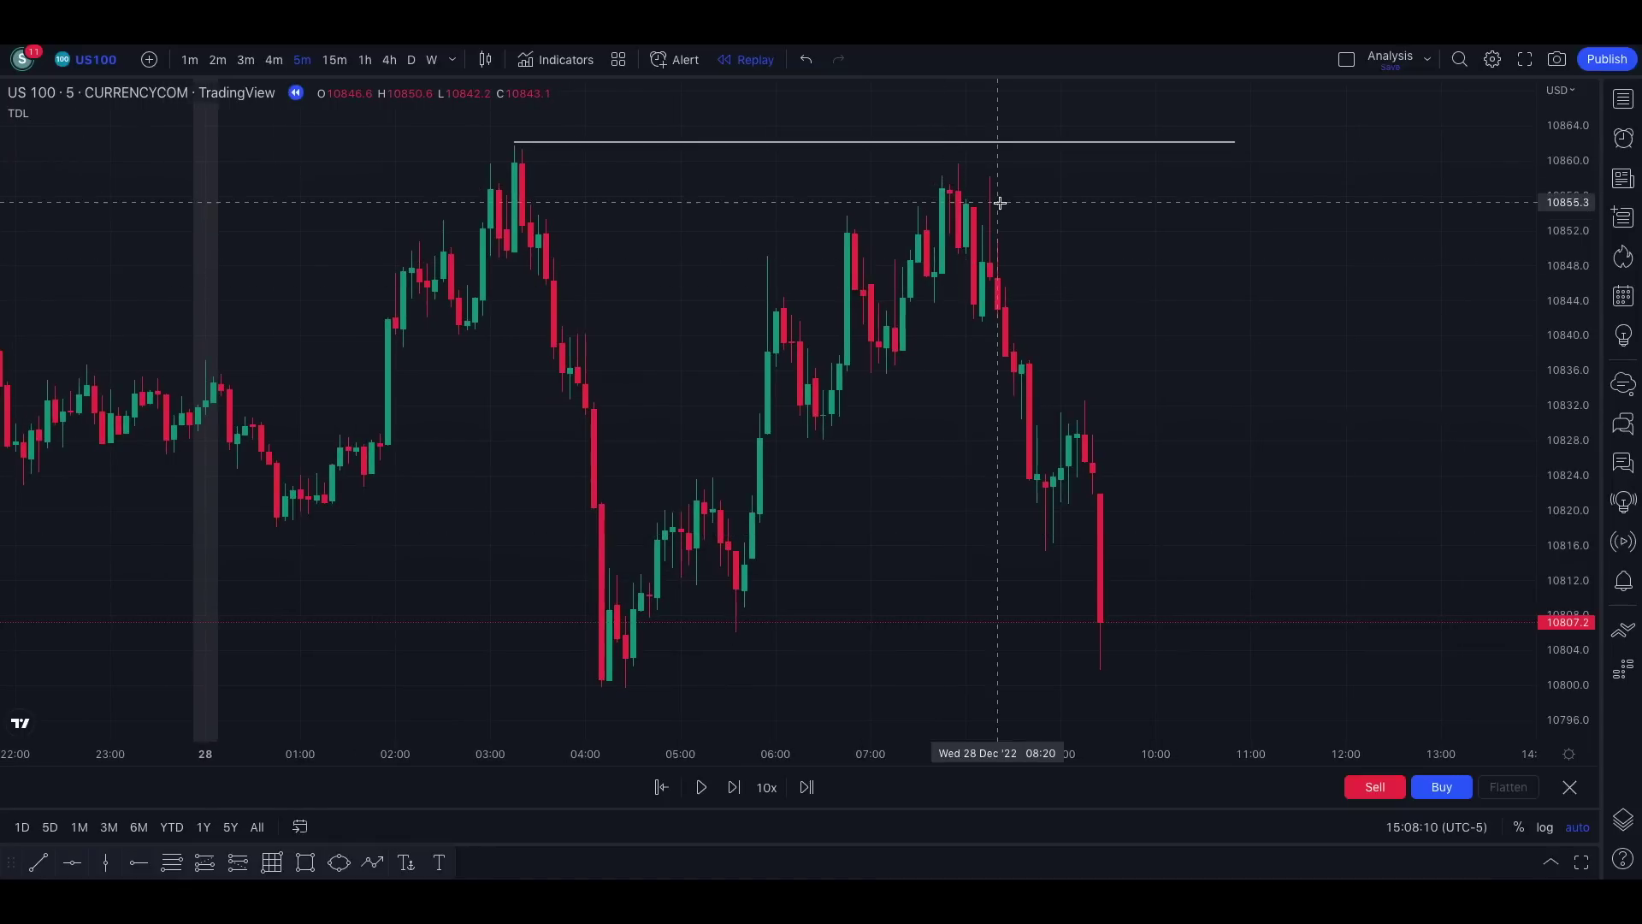
{"action": "scroll", "coordinate": [995, 201], "scroll_direction": "up", "scroll_amount": 2}
{"action": "scroll", "coordinate": [999, 202], "scroll_direction": "down", "scroll_amount": 2}
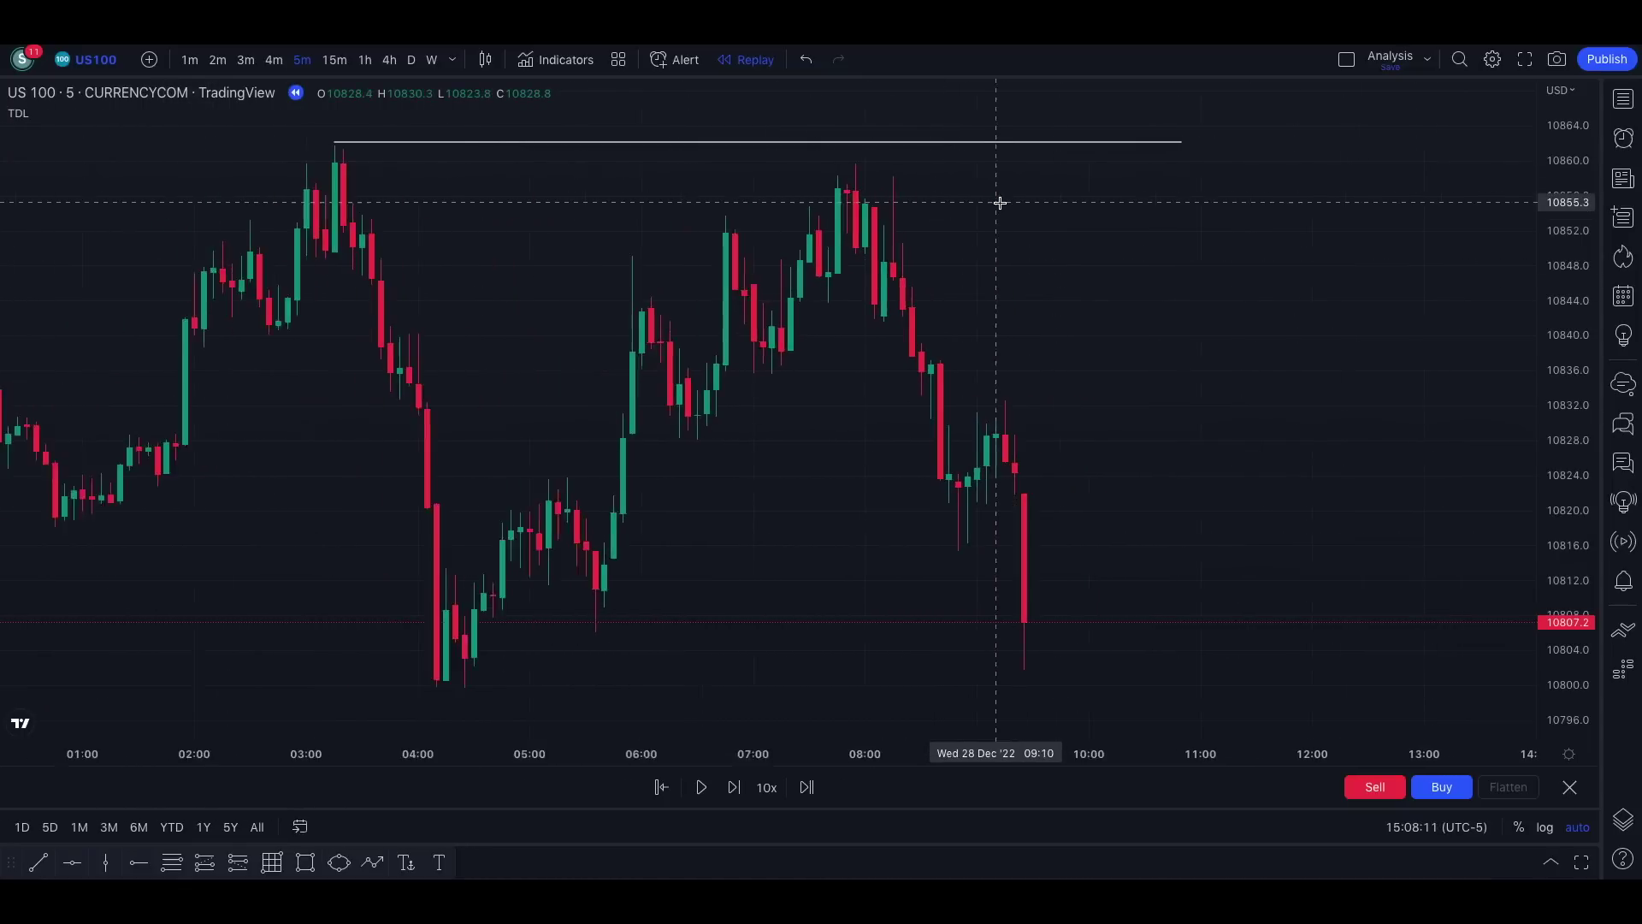
{"action": "left_click", "coordinate": [735, 787]}
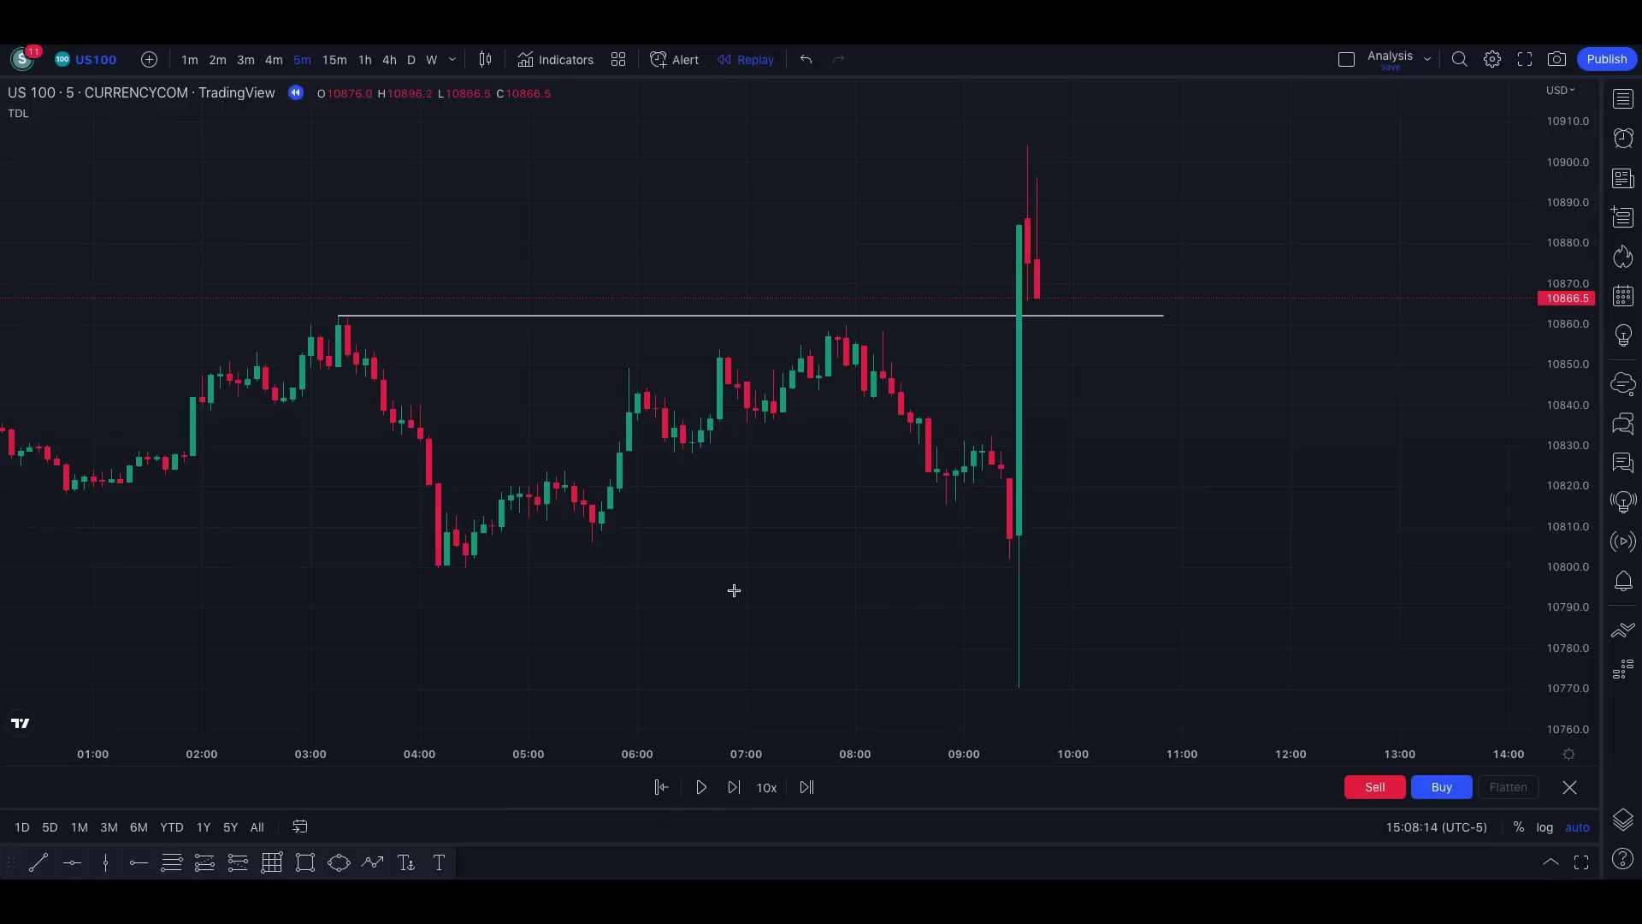
Step: Switch the chart to the 1-minute timeframe and advance the replay by two candles
{"action": "scroll", "coordinate": [755, 470], "scroll_direction": "up", "scroll_amount": 1}
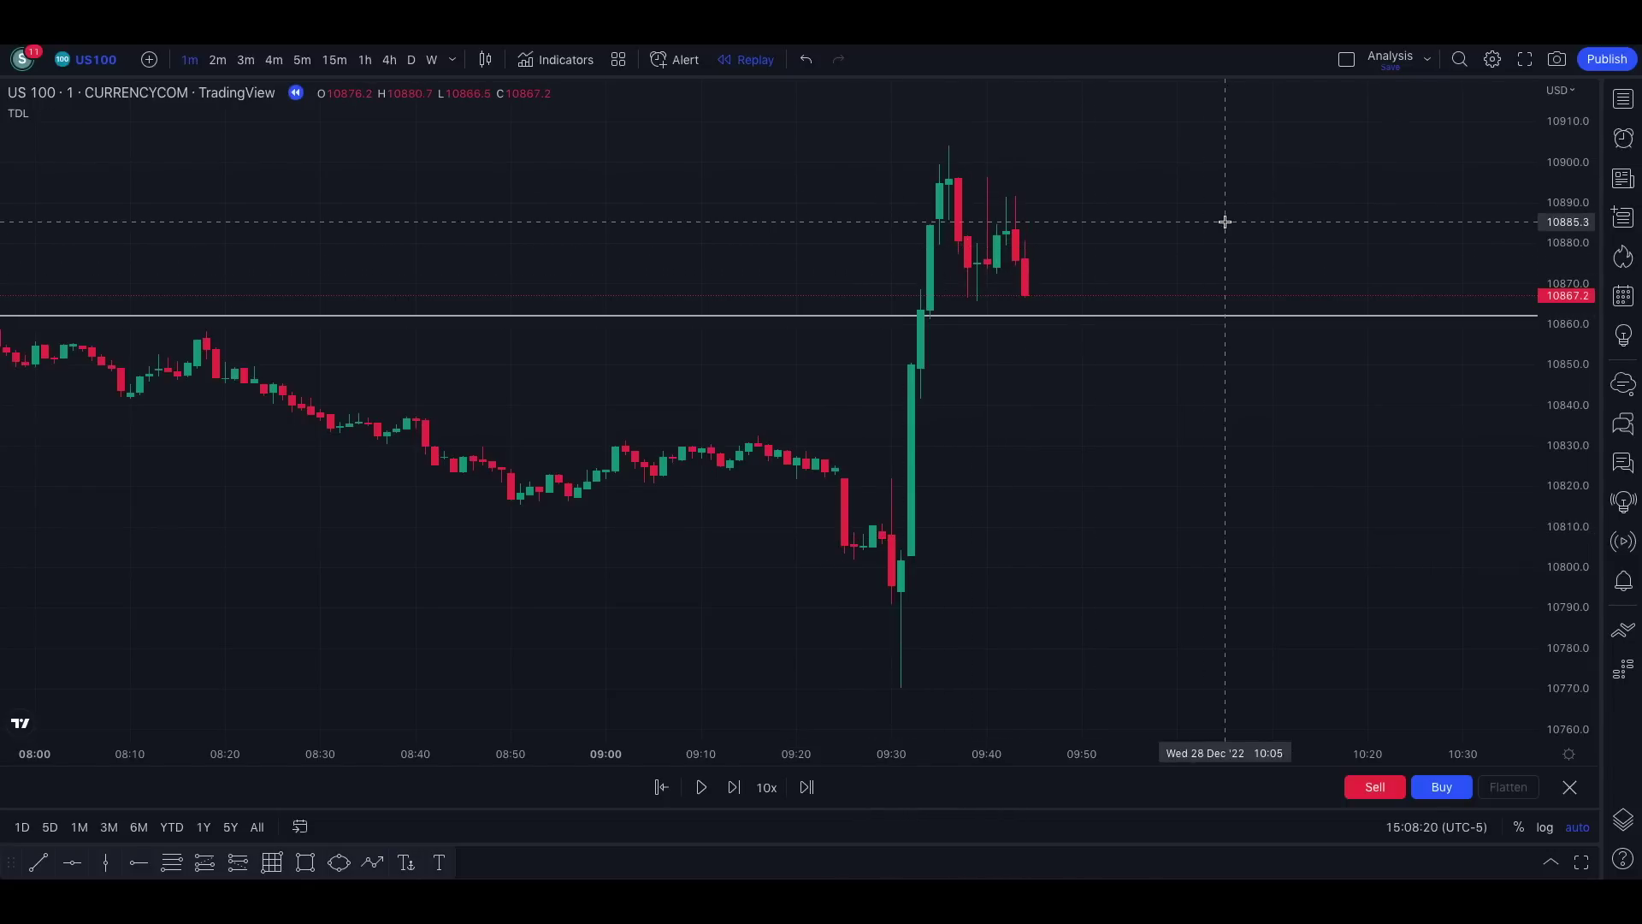
{"action": "scroll", "coordinate": [1224, 221], "scroll_direction": "up", "scroll_amount": 3}
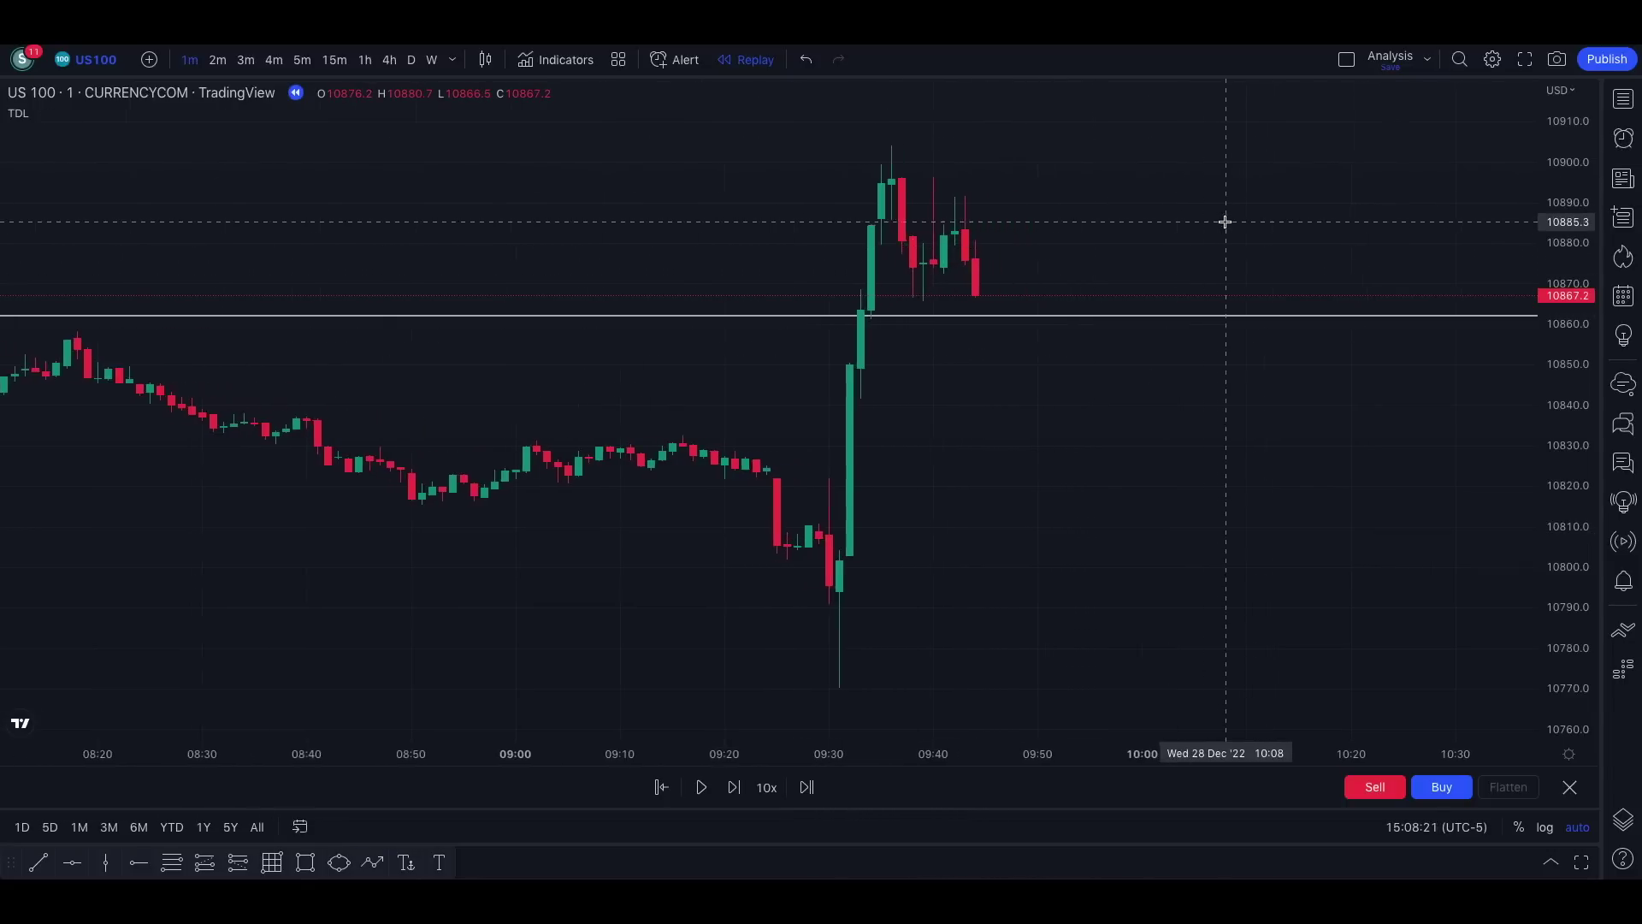
{"action": "left_click", "coordinate": [732, 788]}
{"action": "left_click", "coordinate": [732, 788]}
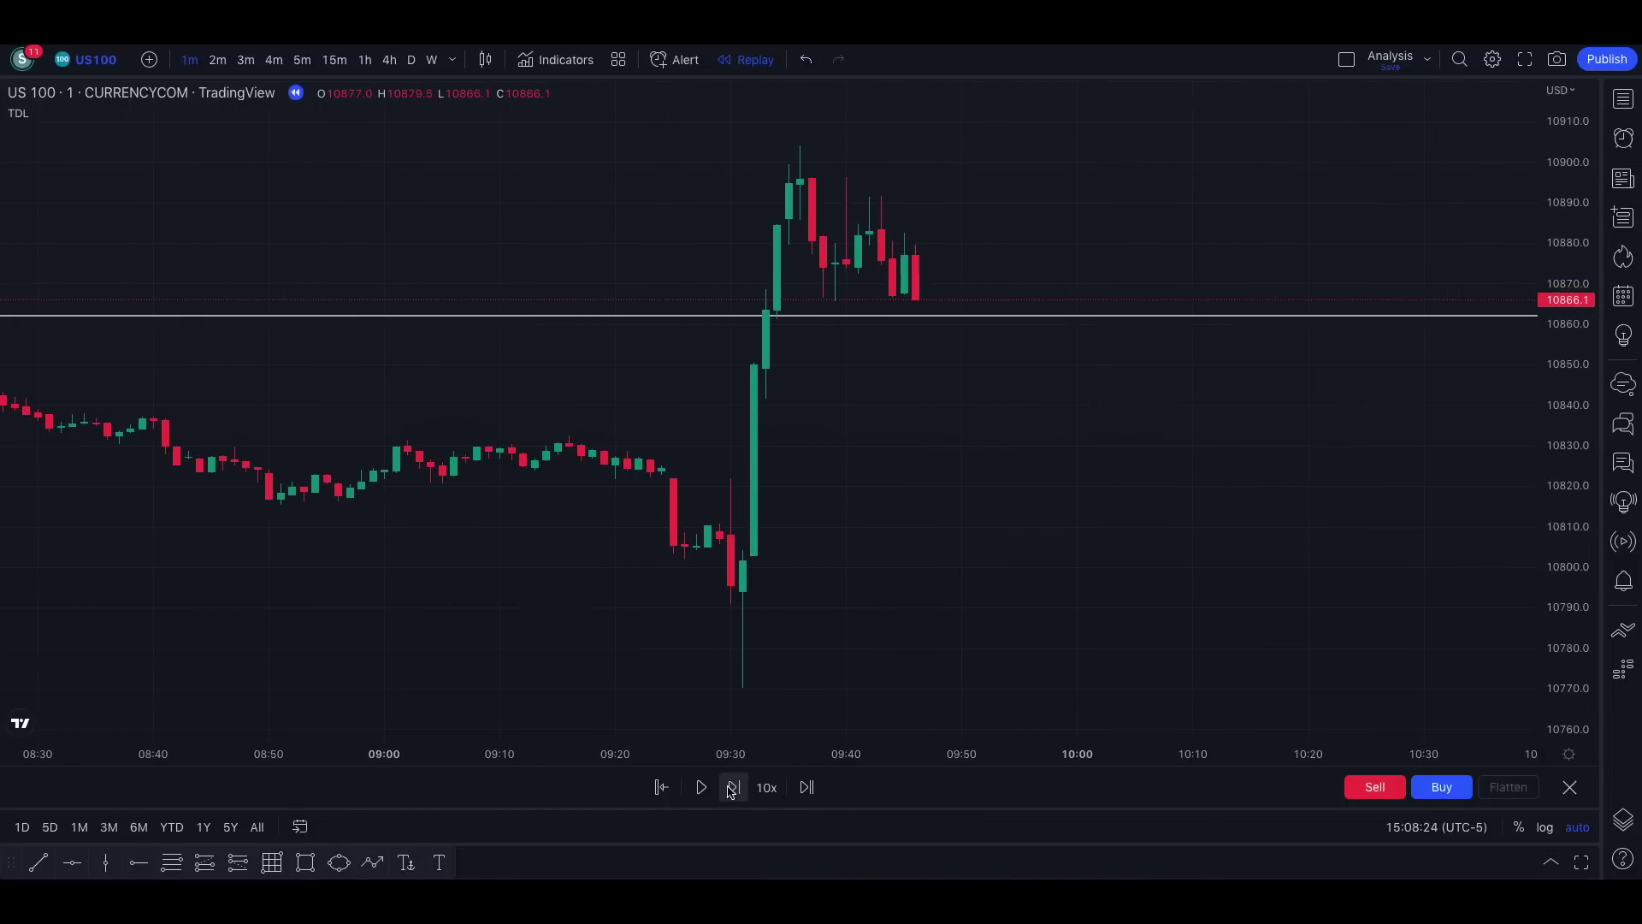
Step: Advance the 1-minute replay by five candles to the 09:51 candle
{"action": "left_click", "coordinate": [732, 789]}
{"action": "left_click", "coordinate": [732, 789]}
{"action": "left_click", "coordinate": [732, 788]}
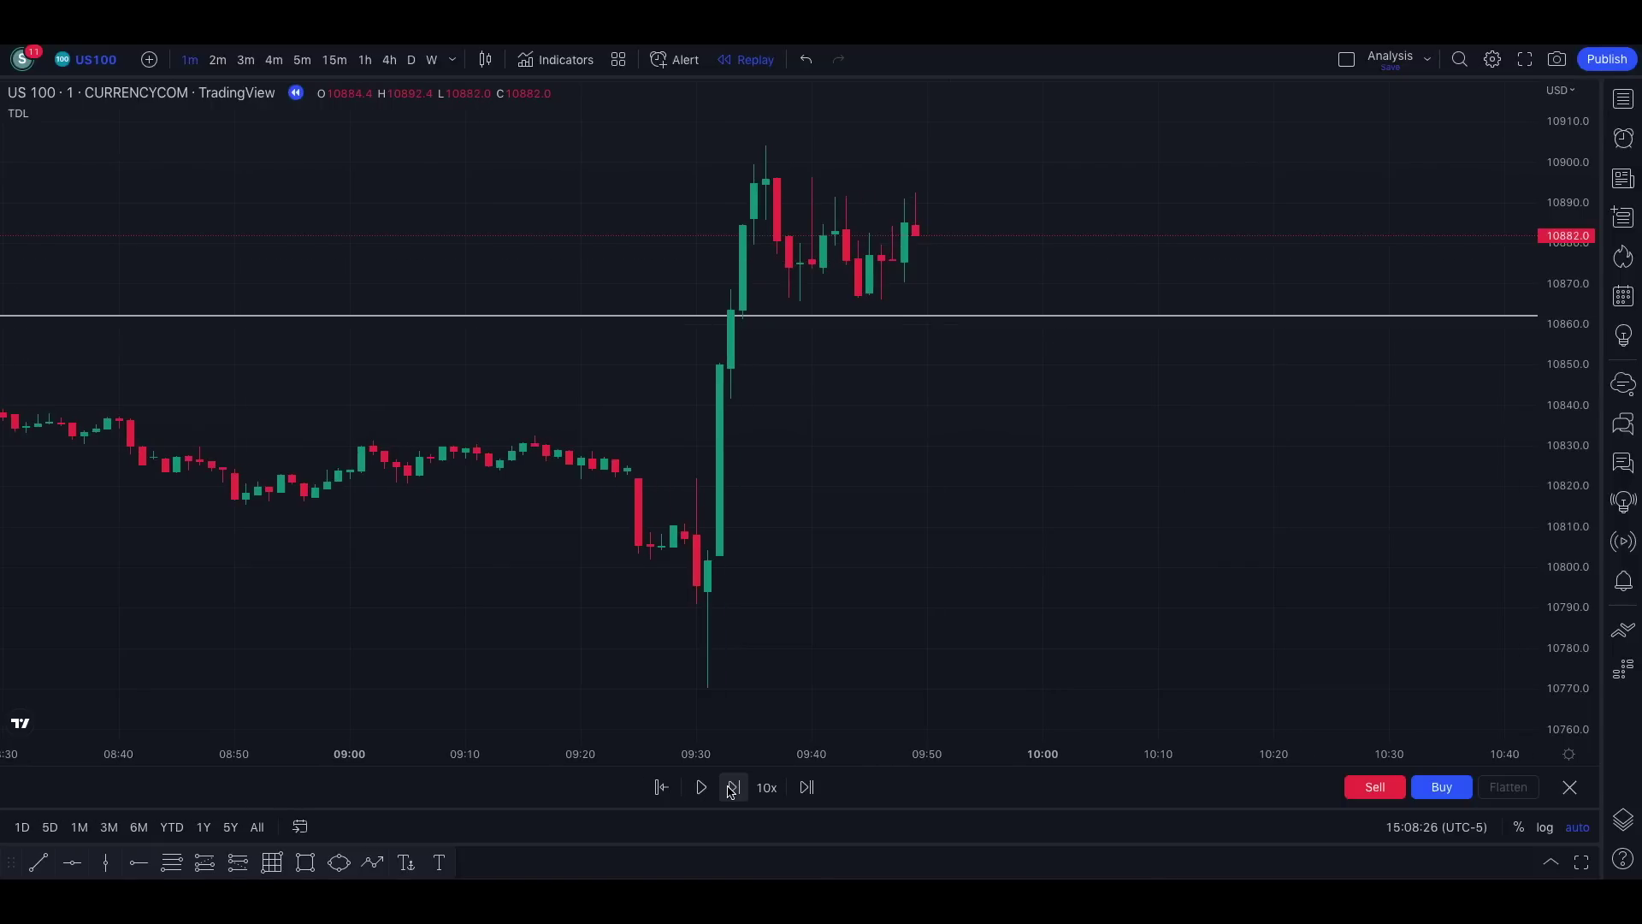
{"action": "left_click", "coordinate": [732, 788]}
{"action": "left_click", "coordinate": [732, 789]}
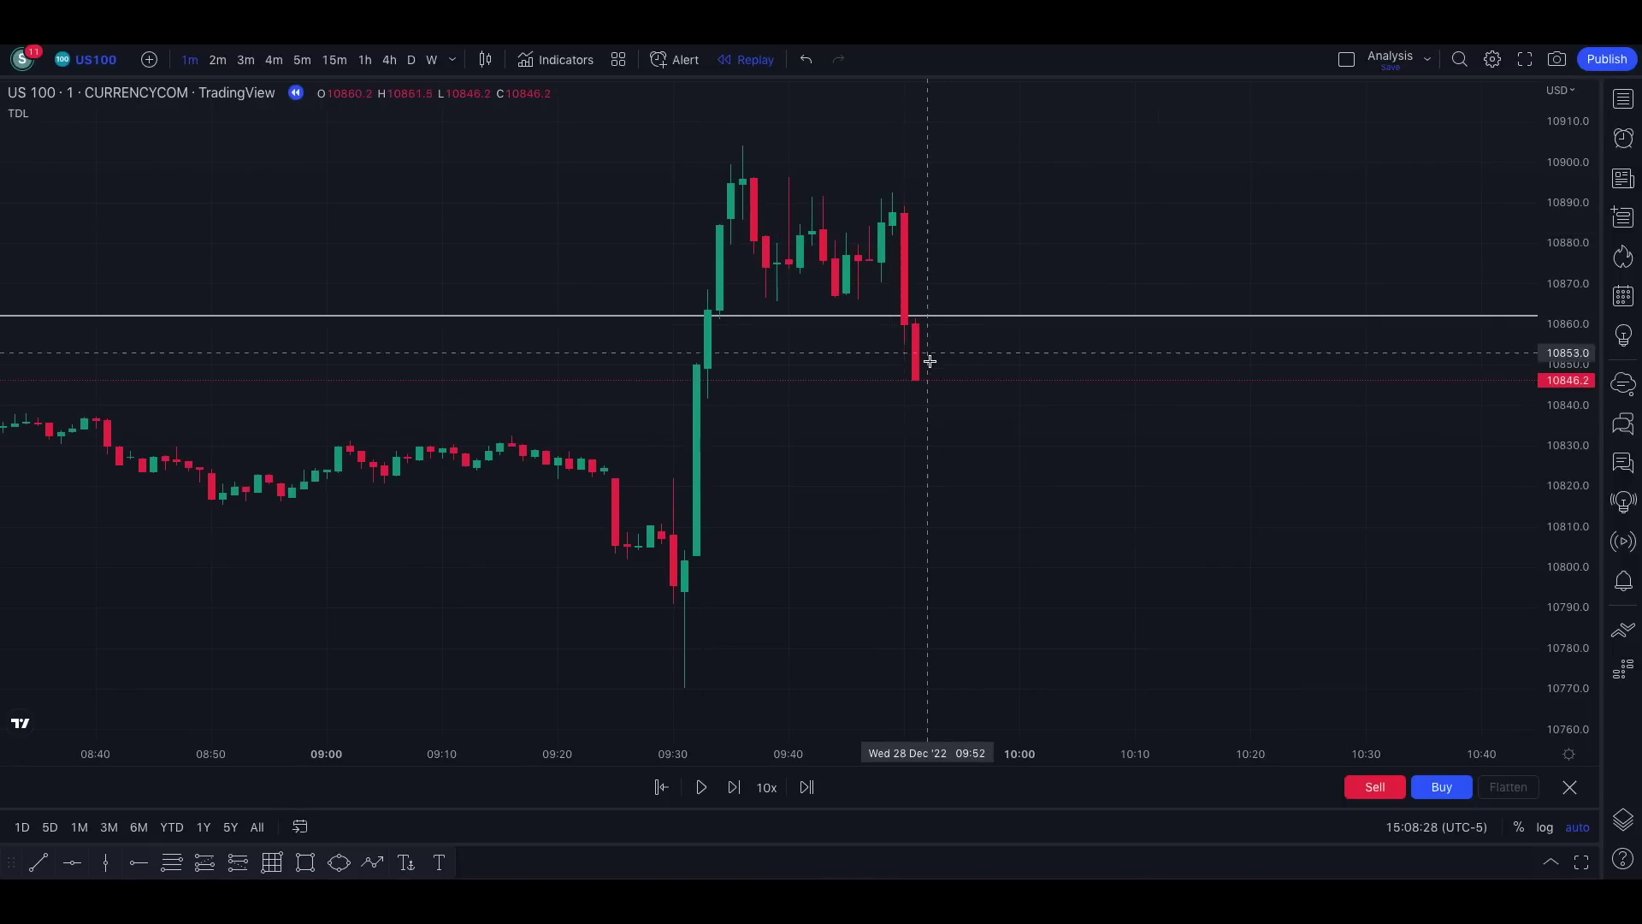
Step: Mark the swing low around 09:45, just above the horizontal line, with a small ellipse
{"action": "scroll", "coordinate": [1026, 411], "scroll_direction": "up", "scroll_amount": 1}
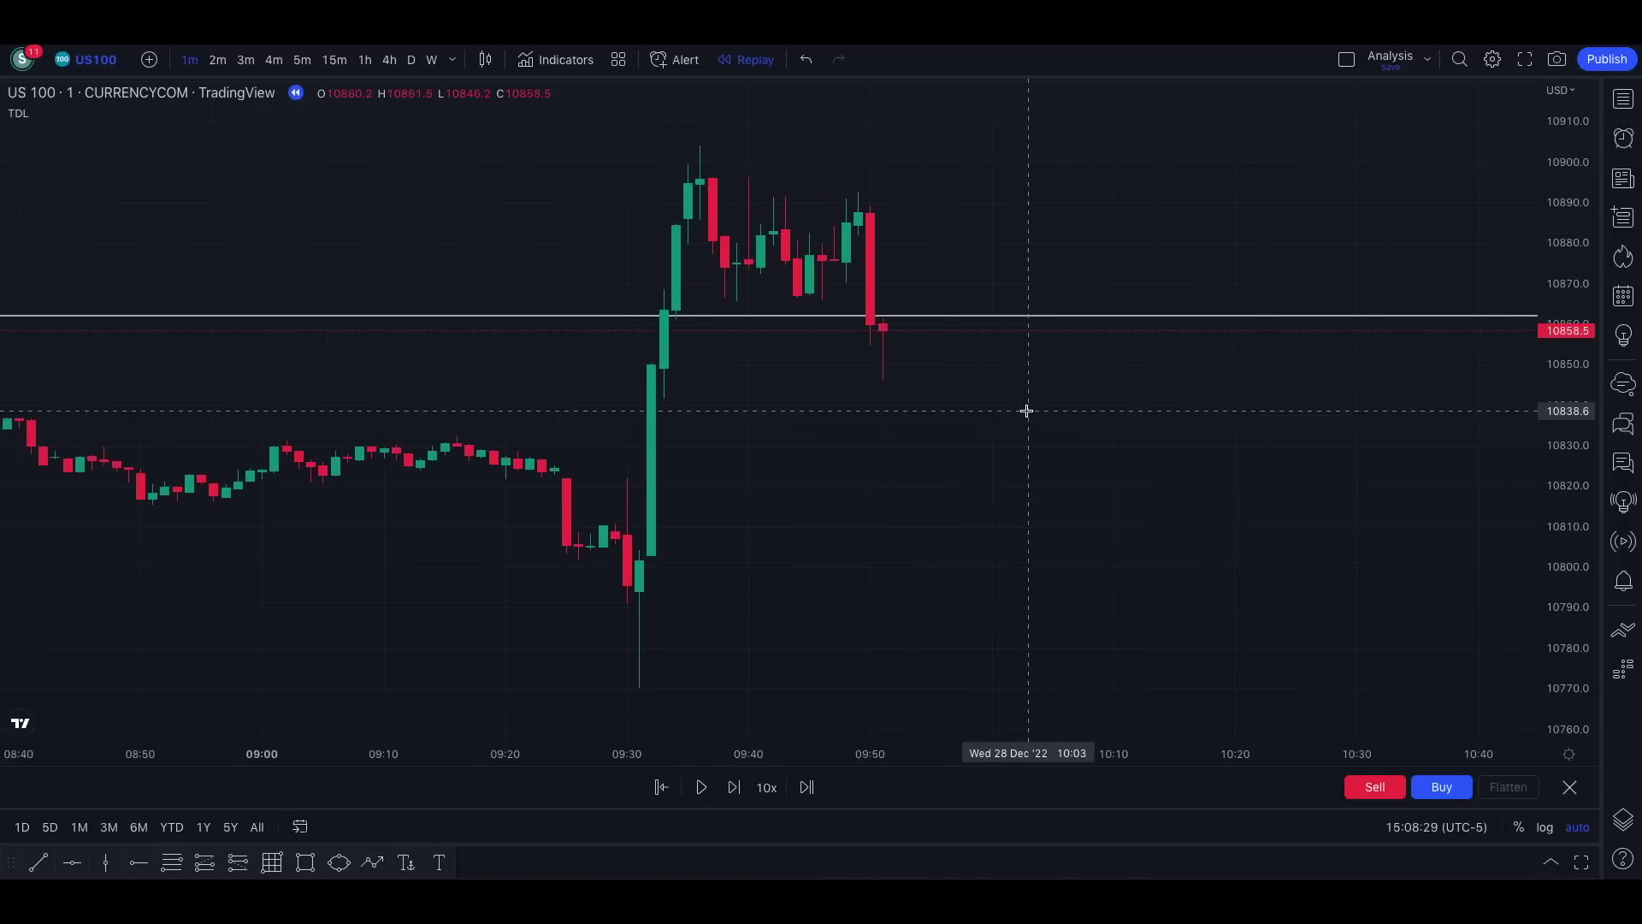
{"action": "left_click", "coordinate": [338, 863]}
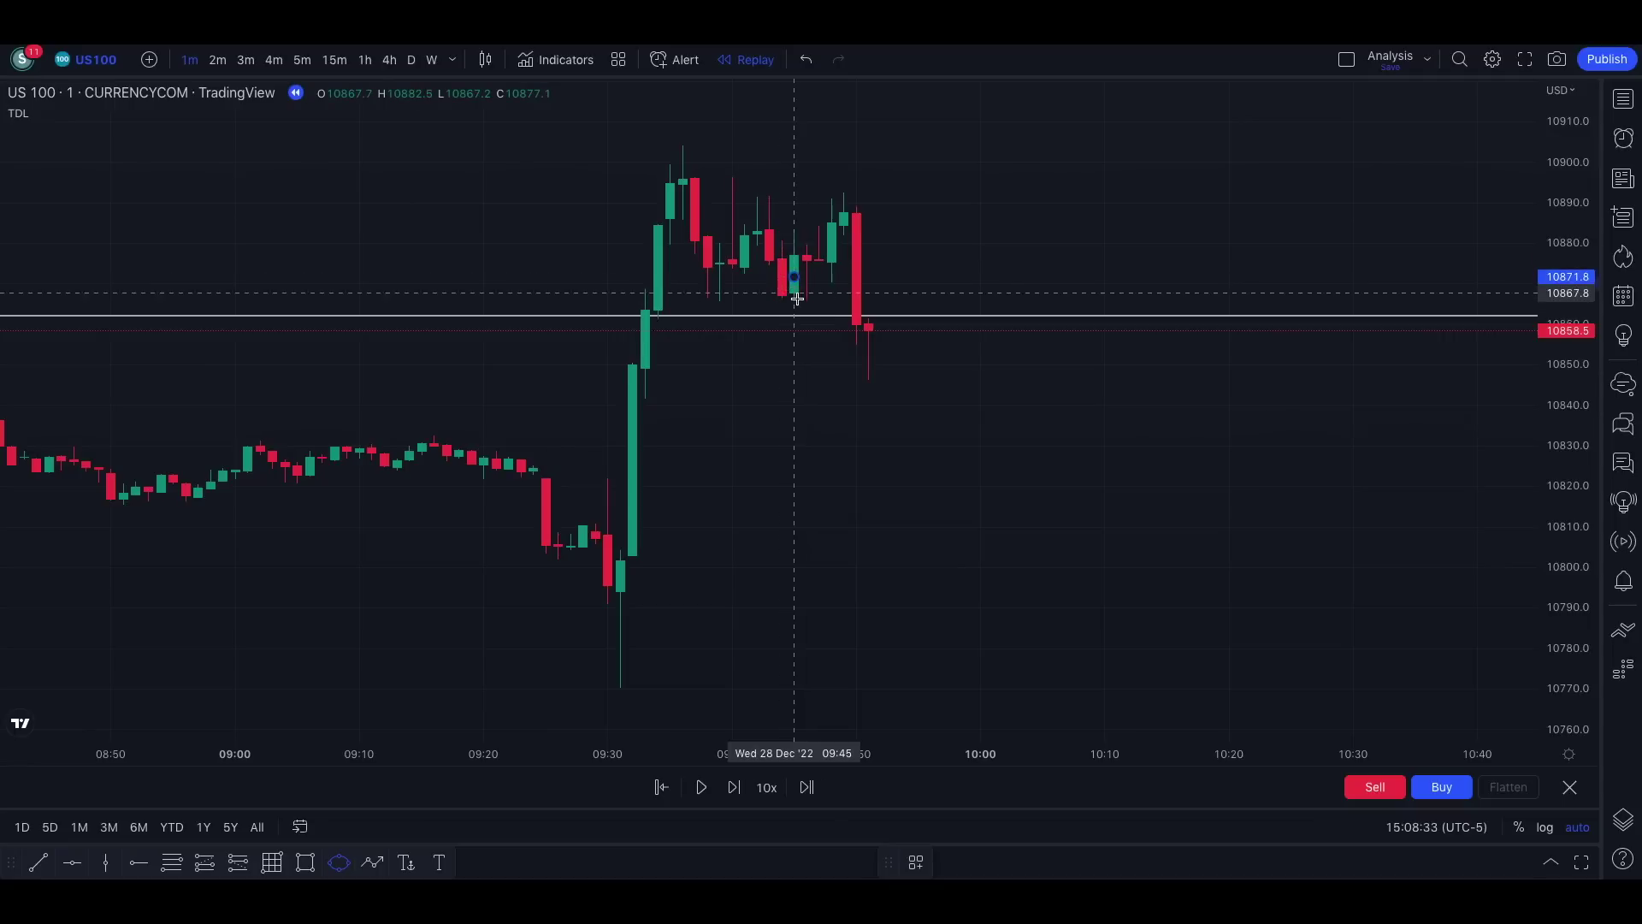
{"action": "left_click", "coordinate": [772, 319]}
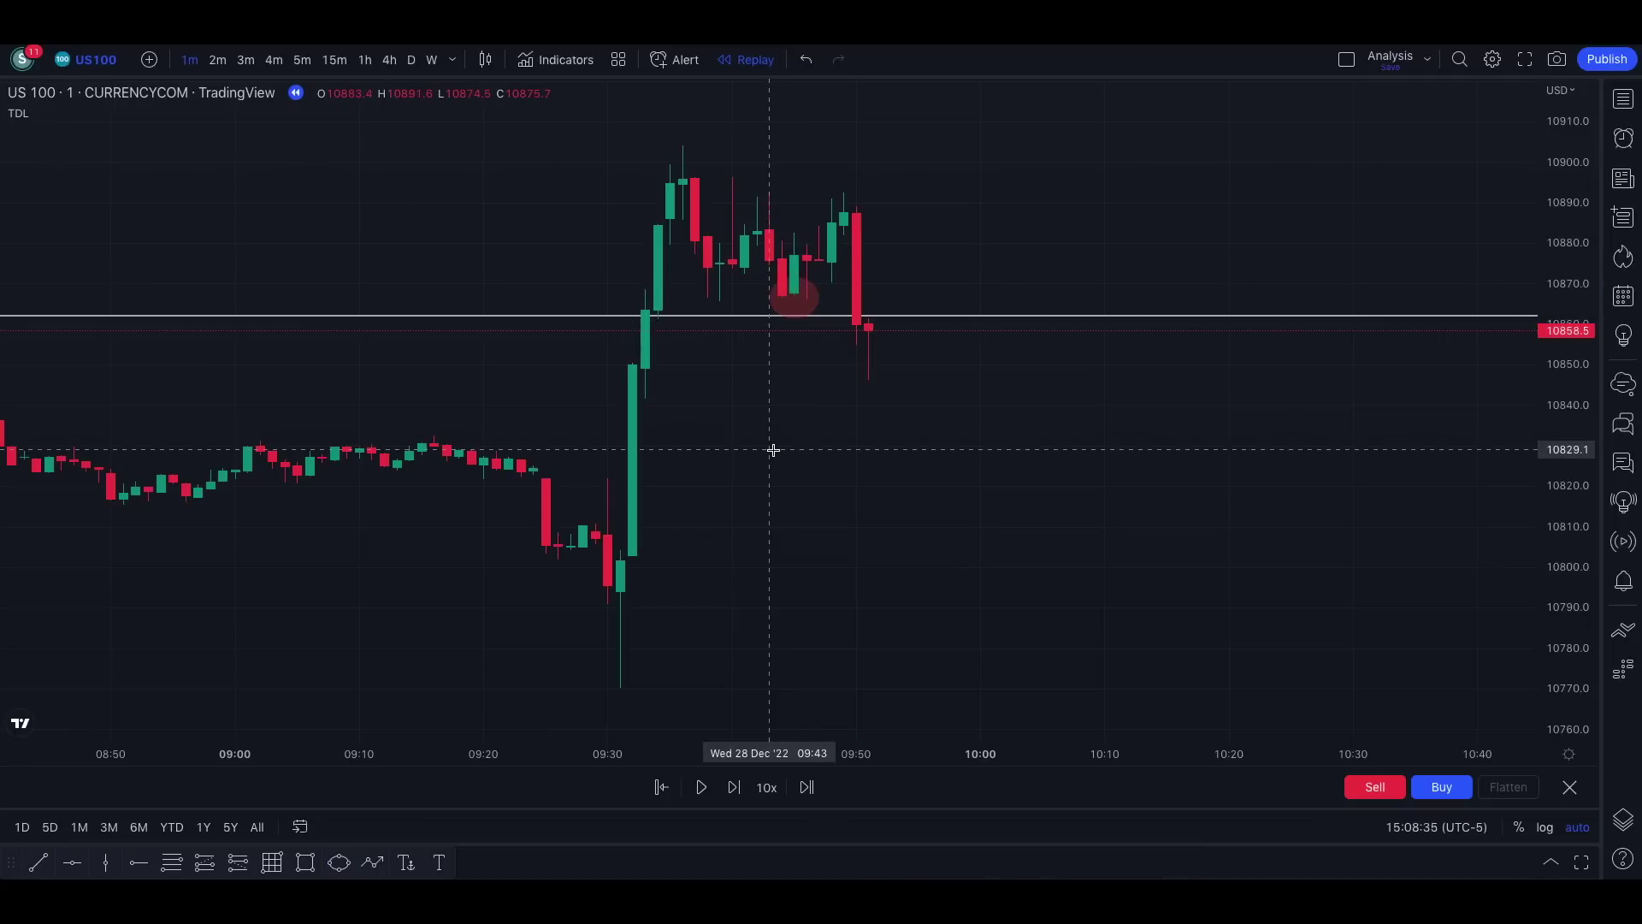
Step: Outline the fair value gap with a rectangle between 10882.6 and 10861.6, spanning 09:49 to 10:01
{"action": "left_click", "coordinate": [305, 863]}
{"action": "left_click", "coordinate": [845, 233]}
{"action": "left_click", "coordinate": [992, 317]}
{"action": "left_click", "coordinate": [1067, 253]}
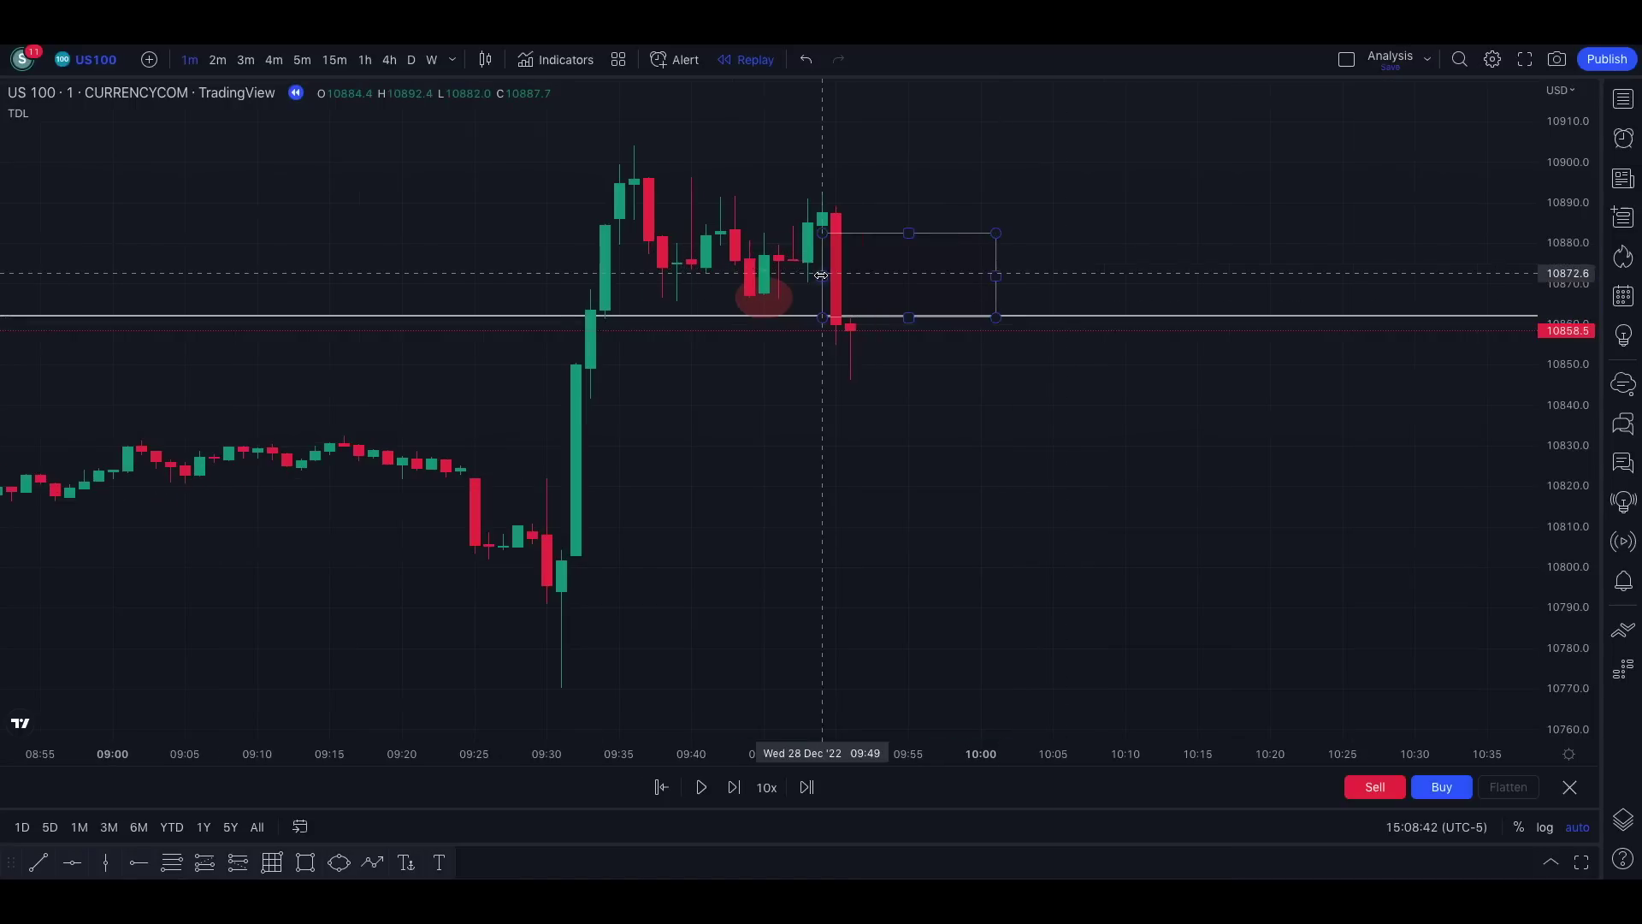
{"action": "left_click_drag", "start_coordinate": [821, 274], "coordinate": [888, 271]}
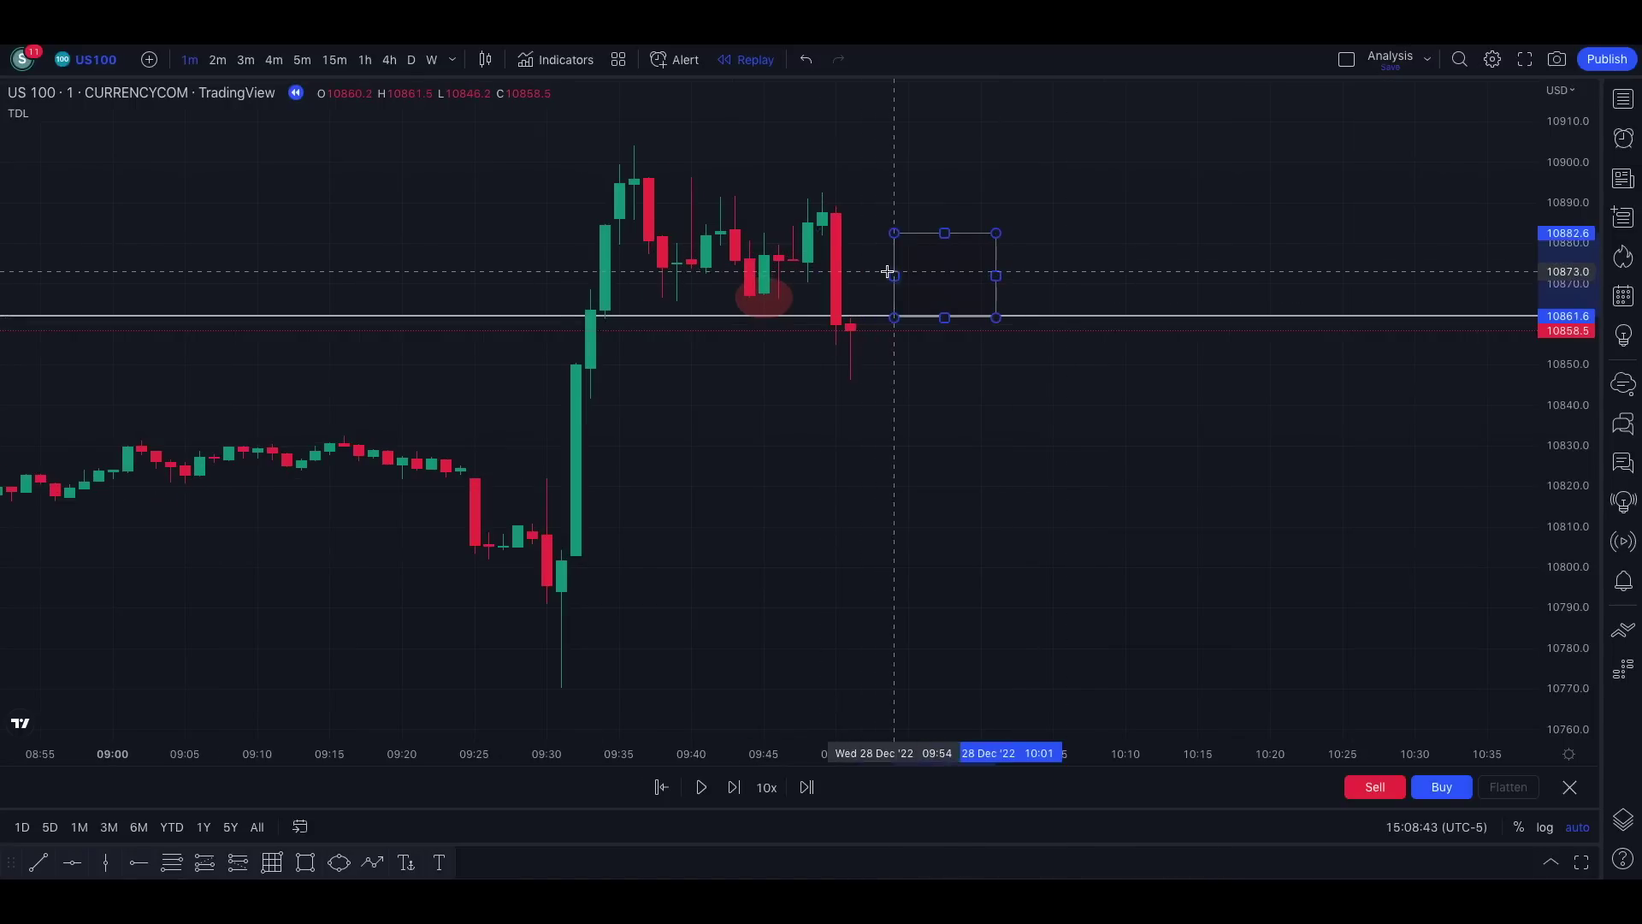
{"action": "left_click", "coordinate": [865, 269]}
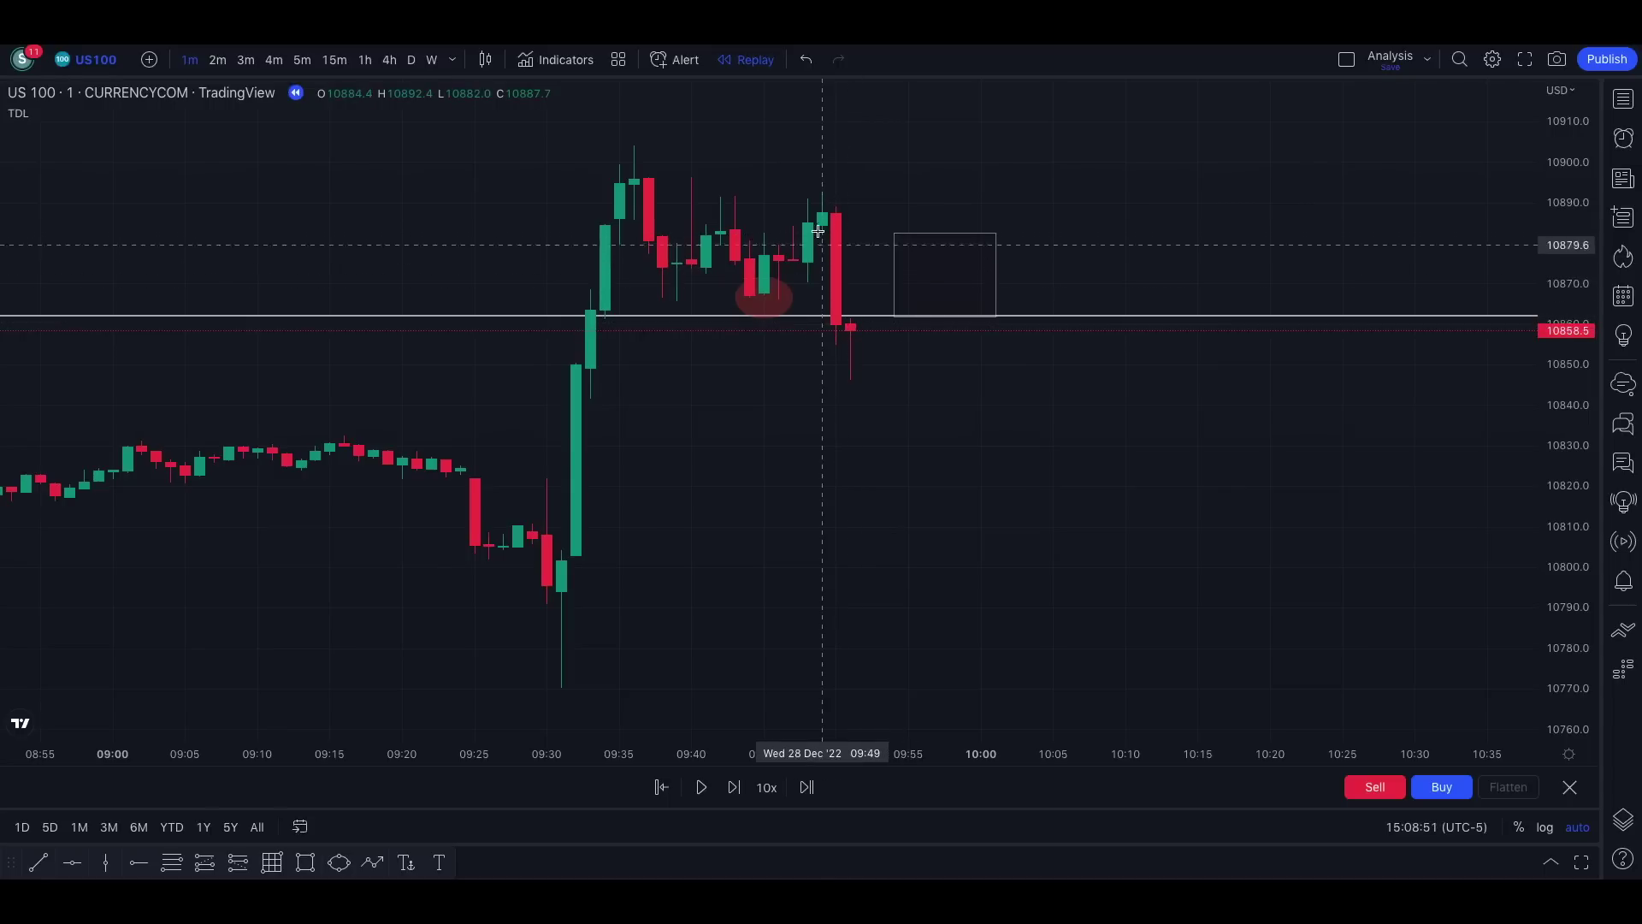
{"action": "left_click", "coordinate": [896, 284]}
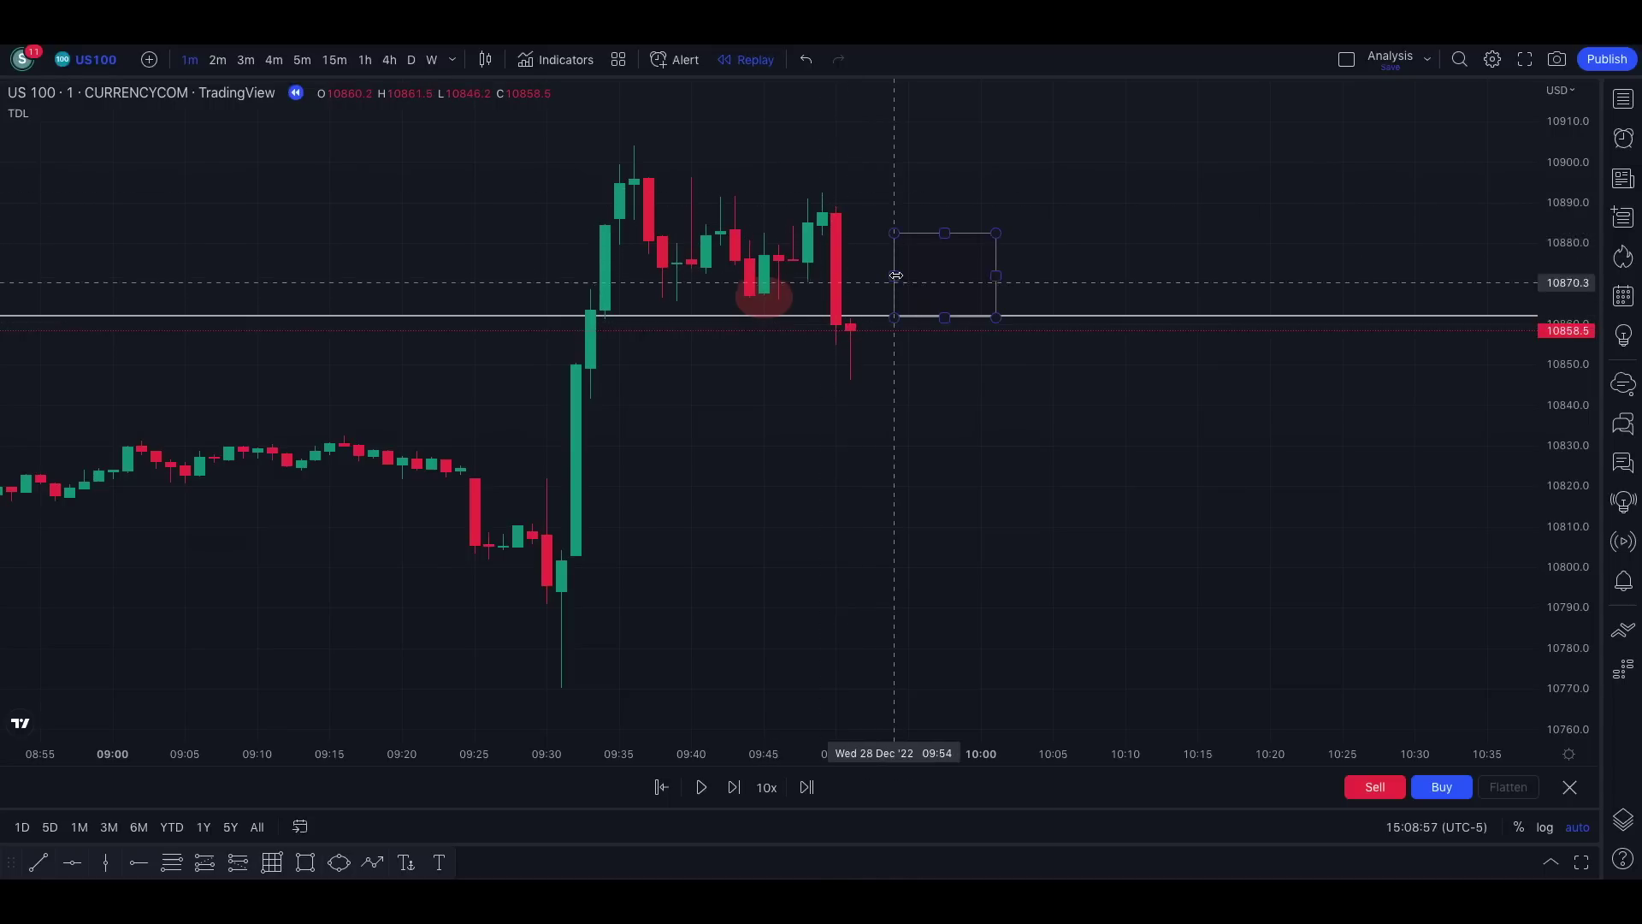
{"action": "left_click_drag", "start_coordinate": [894, 278], "coordinate": [824, 276]}
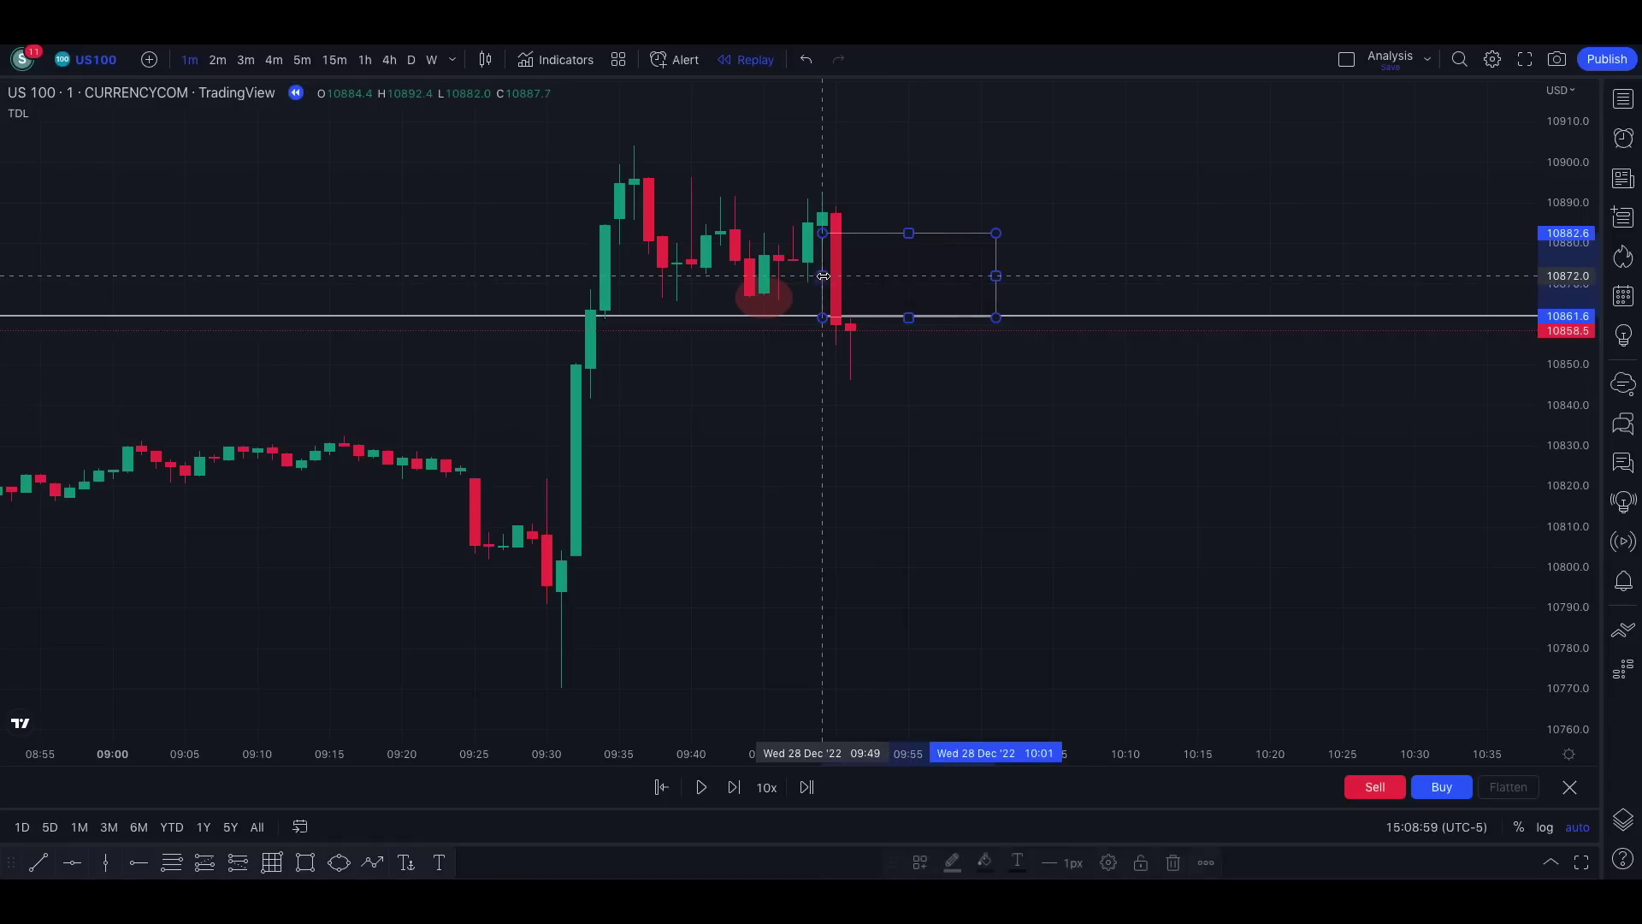
{"action": "left_click", "coordinate": [894, 176]}
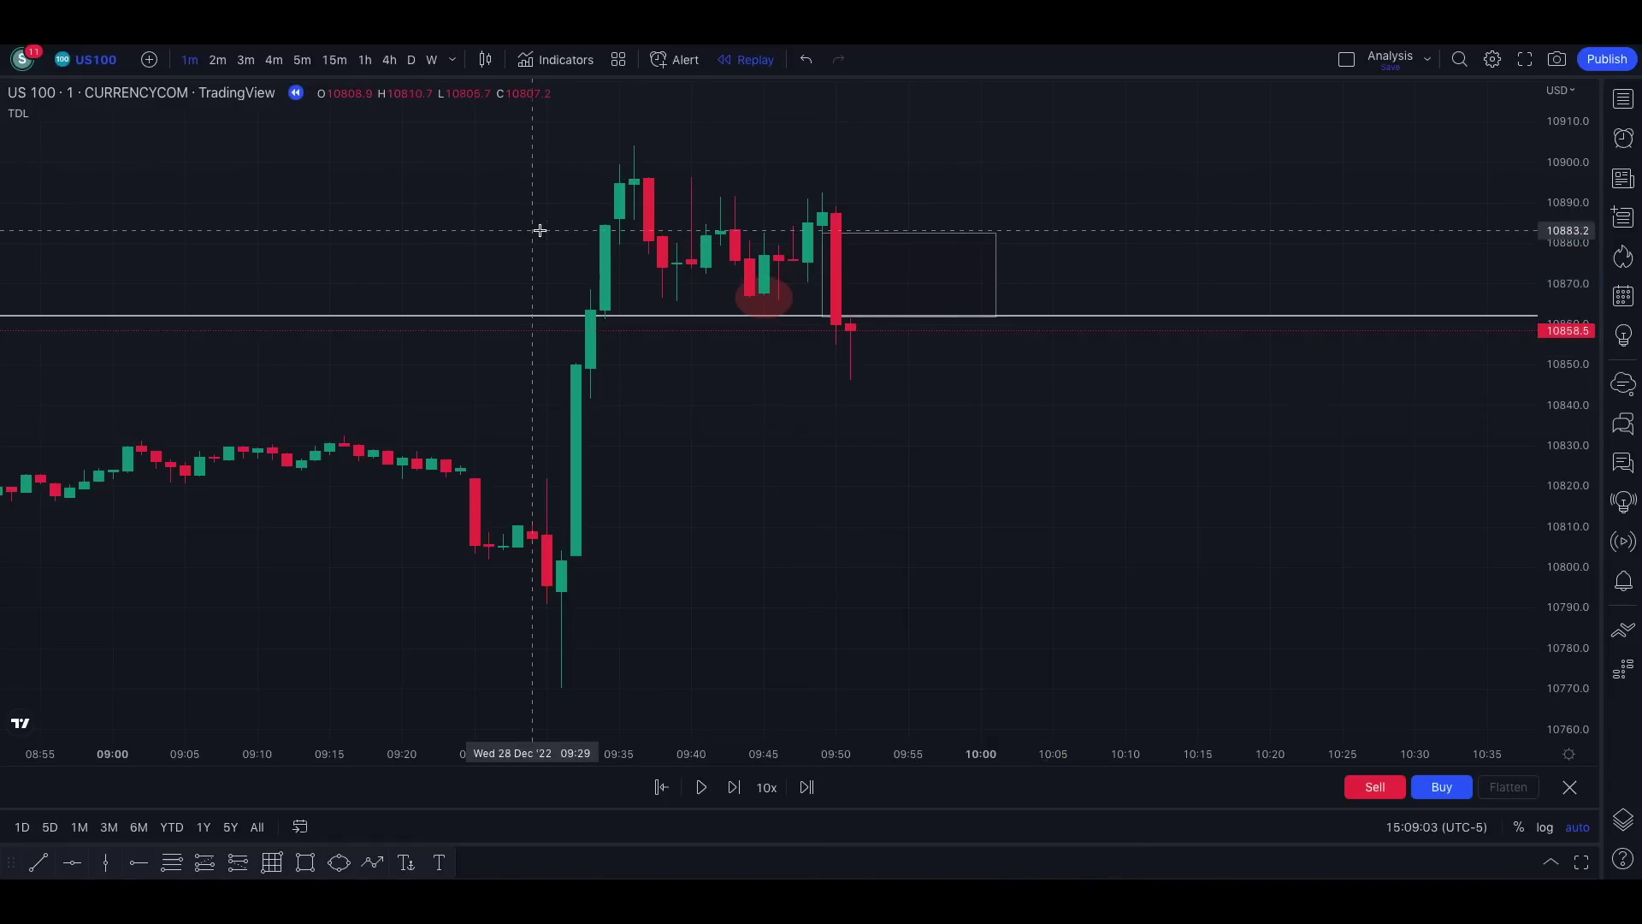
Step: Switch the chart to the 2-minute timeframe and advance the replay by one candle
{"action": "scroll", "coordinate": [605, 233], "scroll_direction": "up", "scroll_amount": 2}
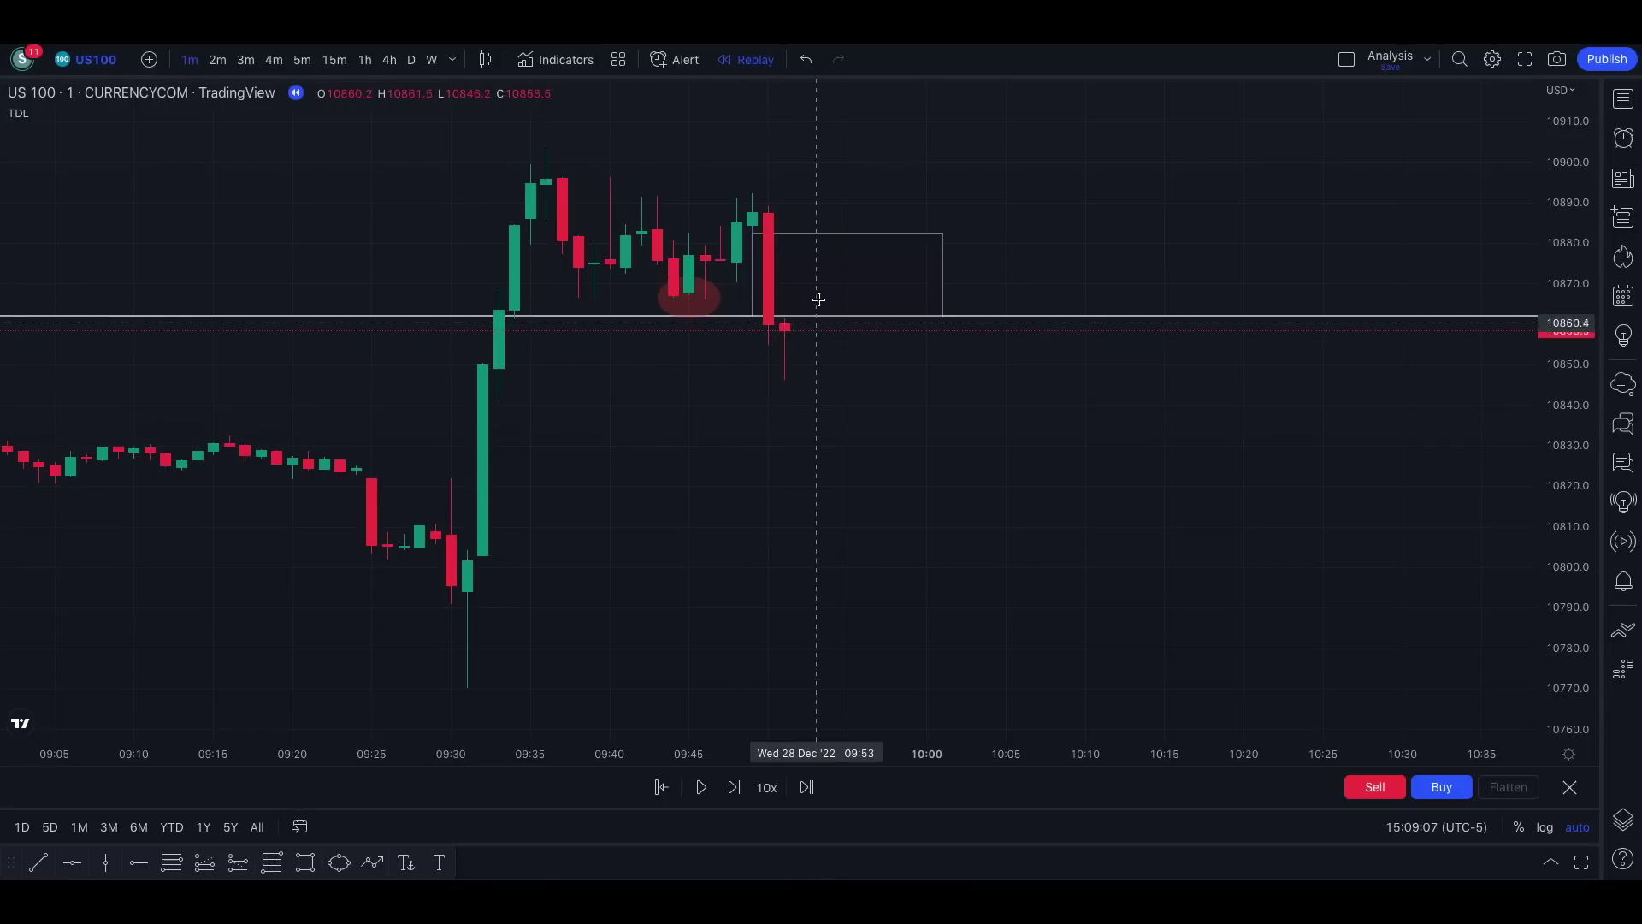
{"action": "left_click", "coordinate": [218, 61]}
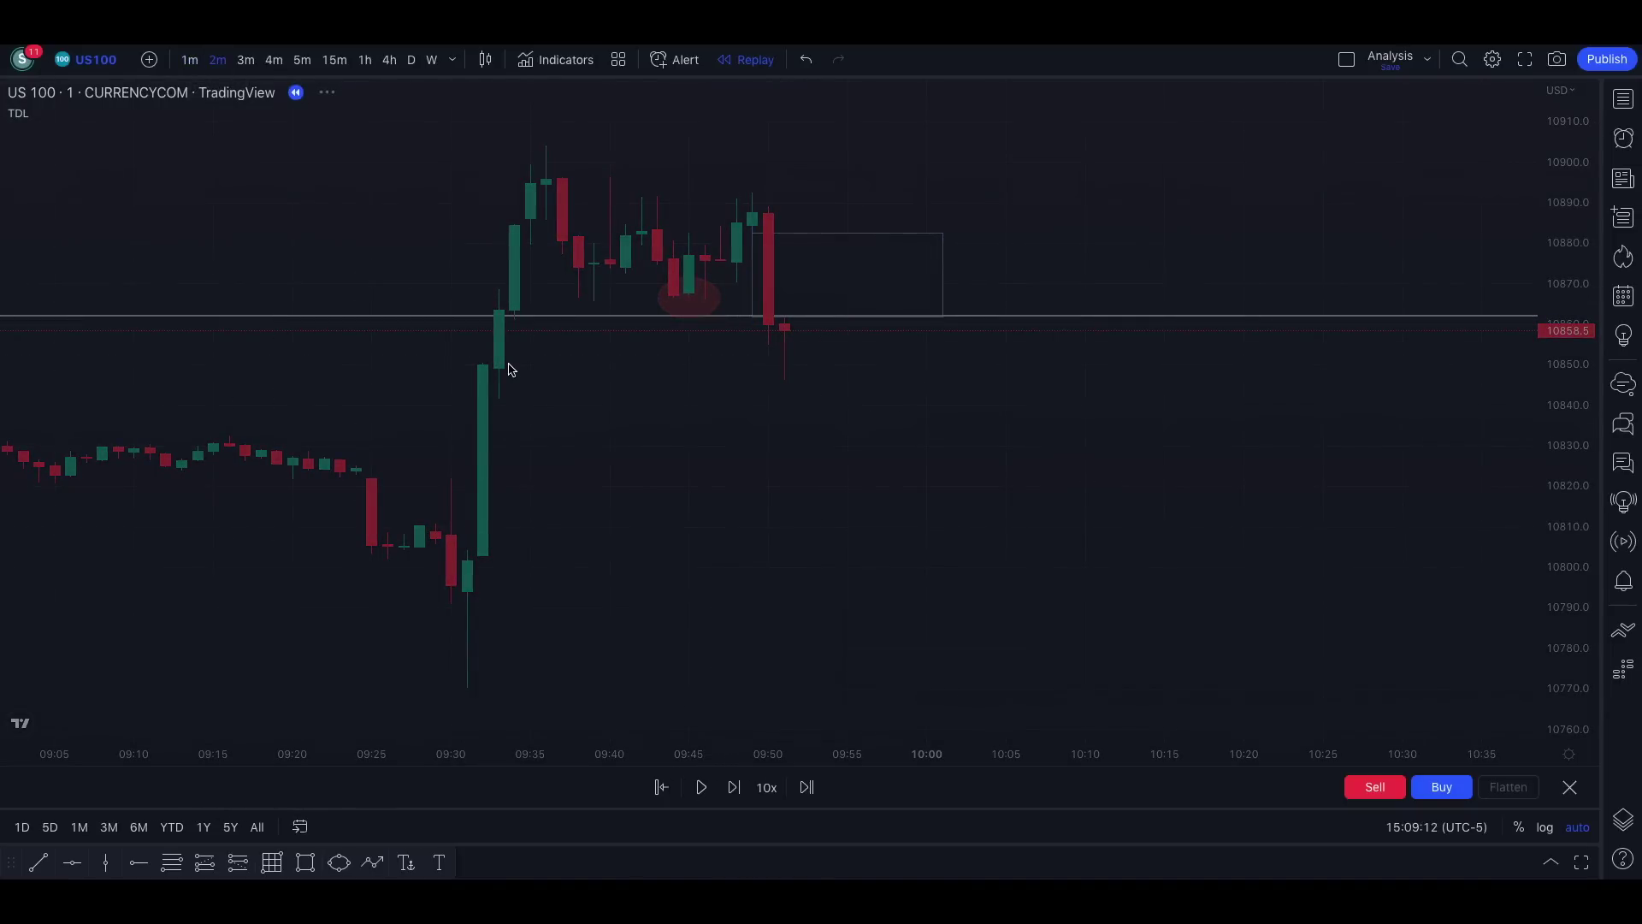
{"action": "left_click", "coordinate": [736, 788]}
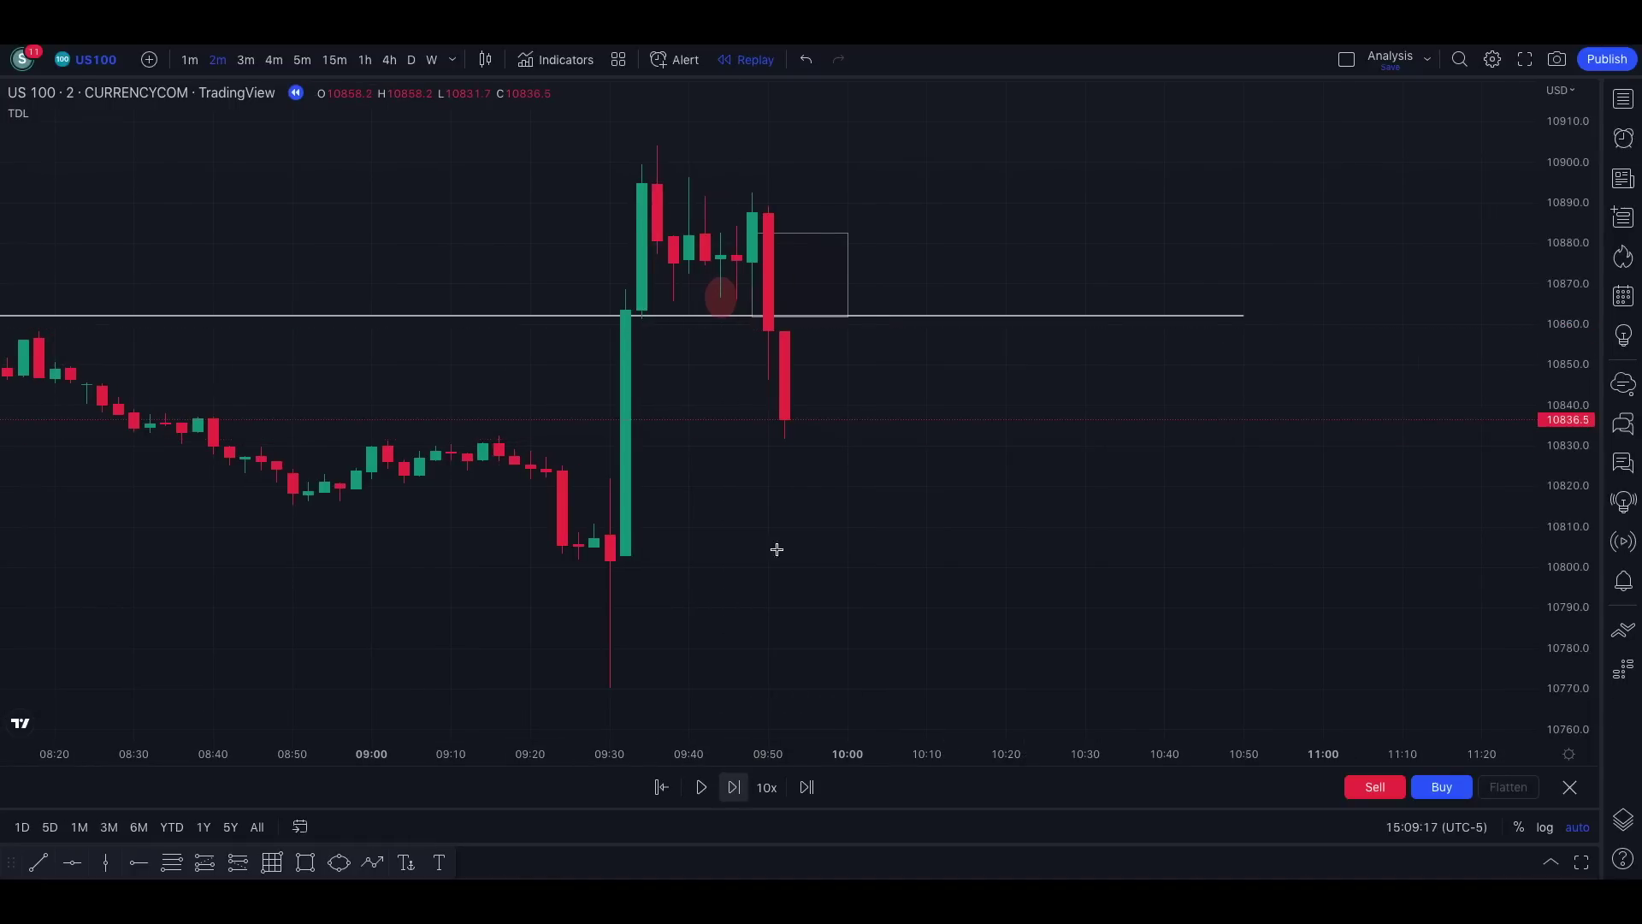
Step: Try moving and reshaping the gap rectangle on the 2-minute chart, and delete it
{"action": "left_click_drag", "start_coordinate": [847, 267], "coordinate": [1085, 268]}
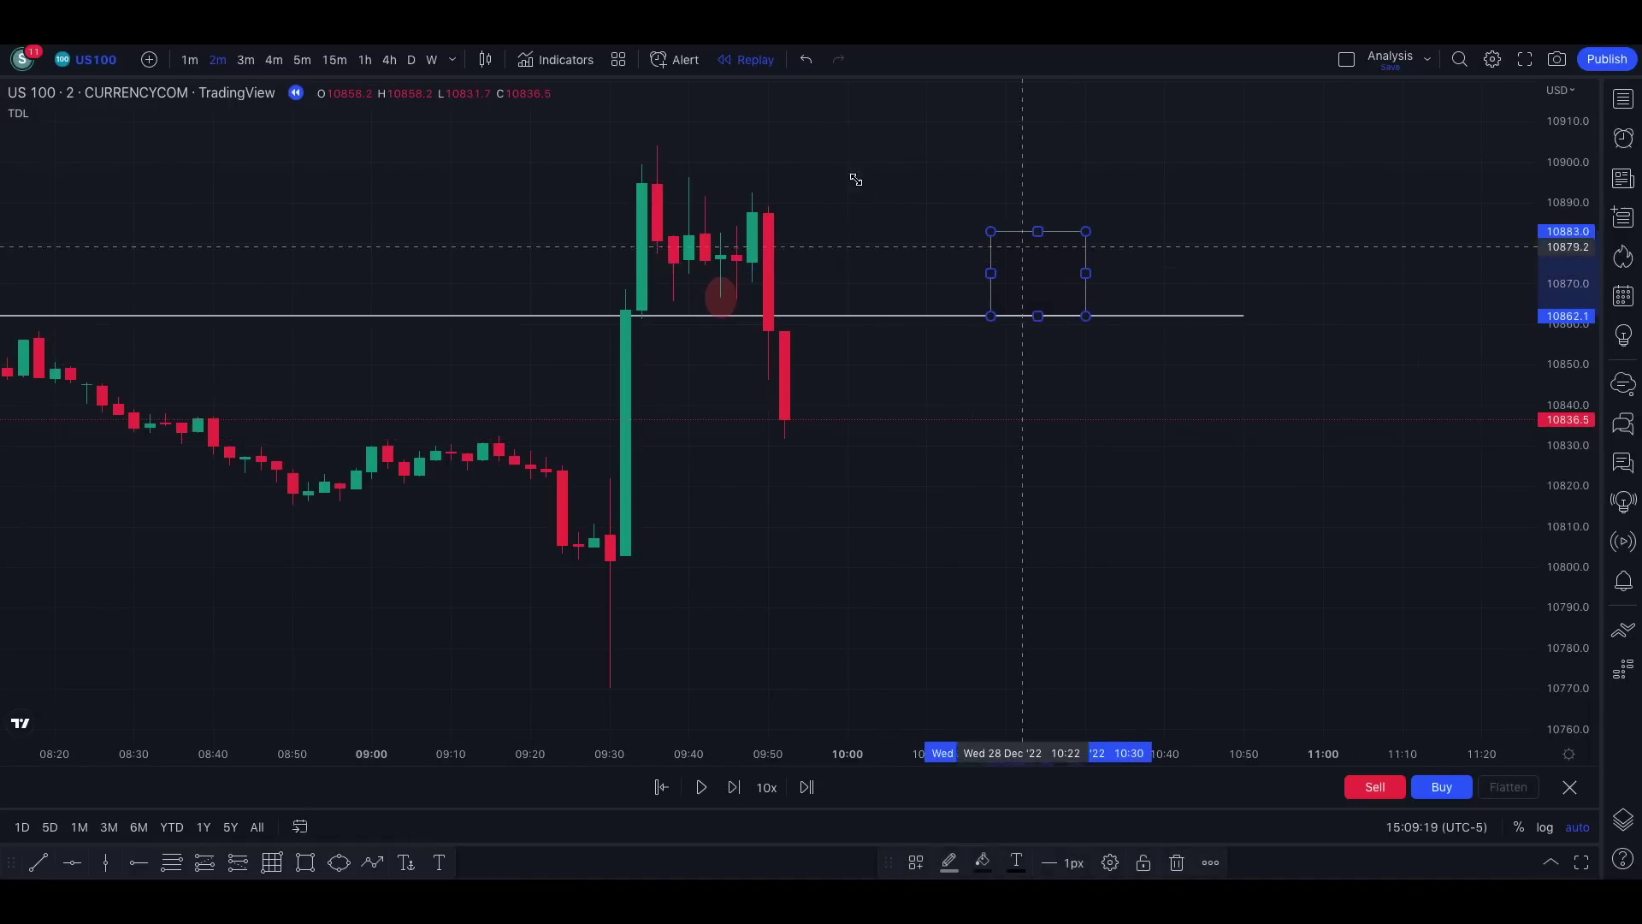
{"action": "left_click_drag", "start_coordinate": [919, 231], "coordinate": [1018, 248]}
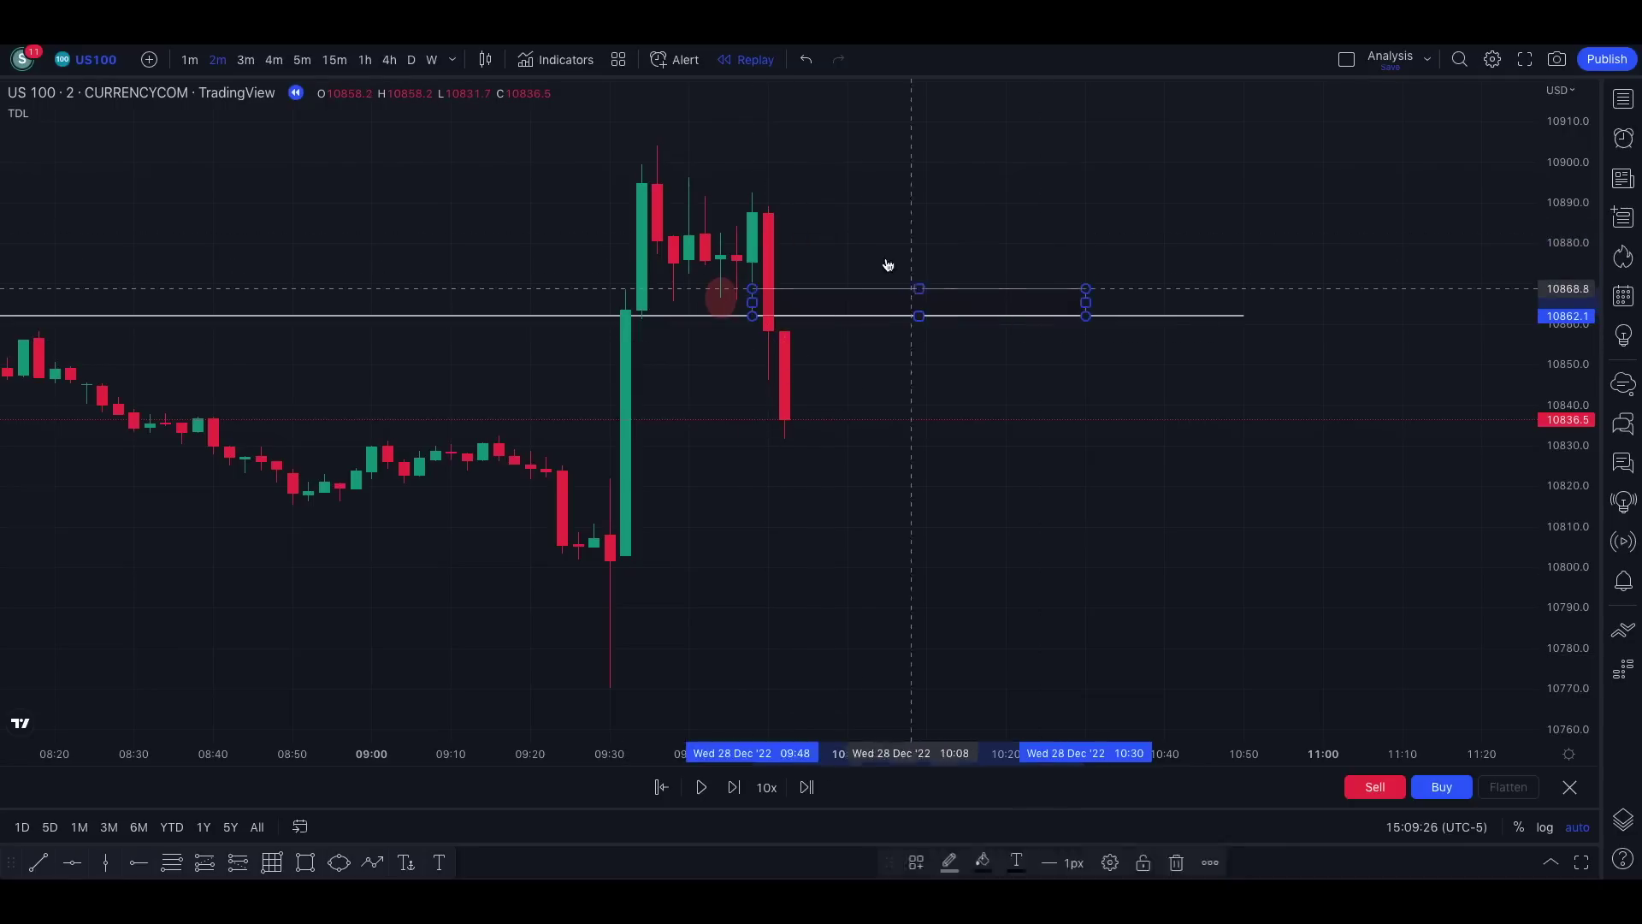
{"action": "left_click", "coordinate": [887, 268]}
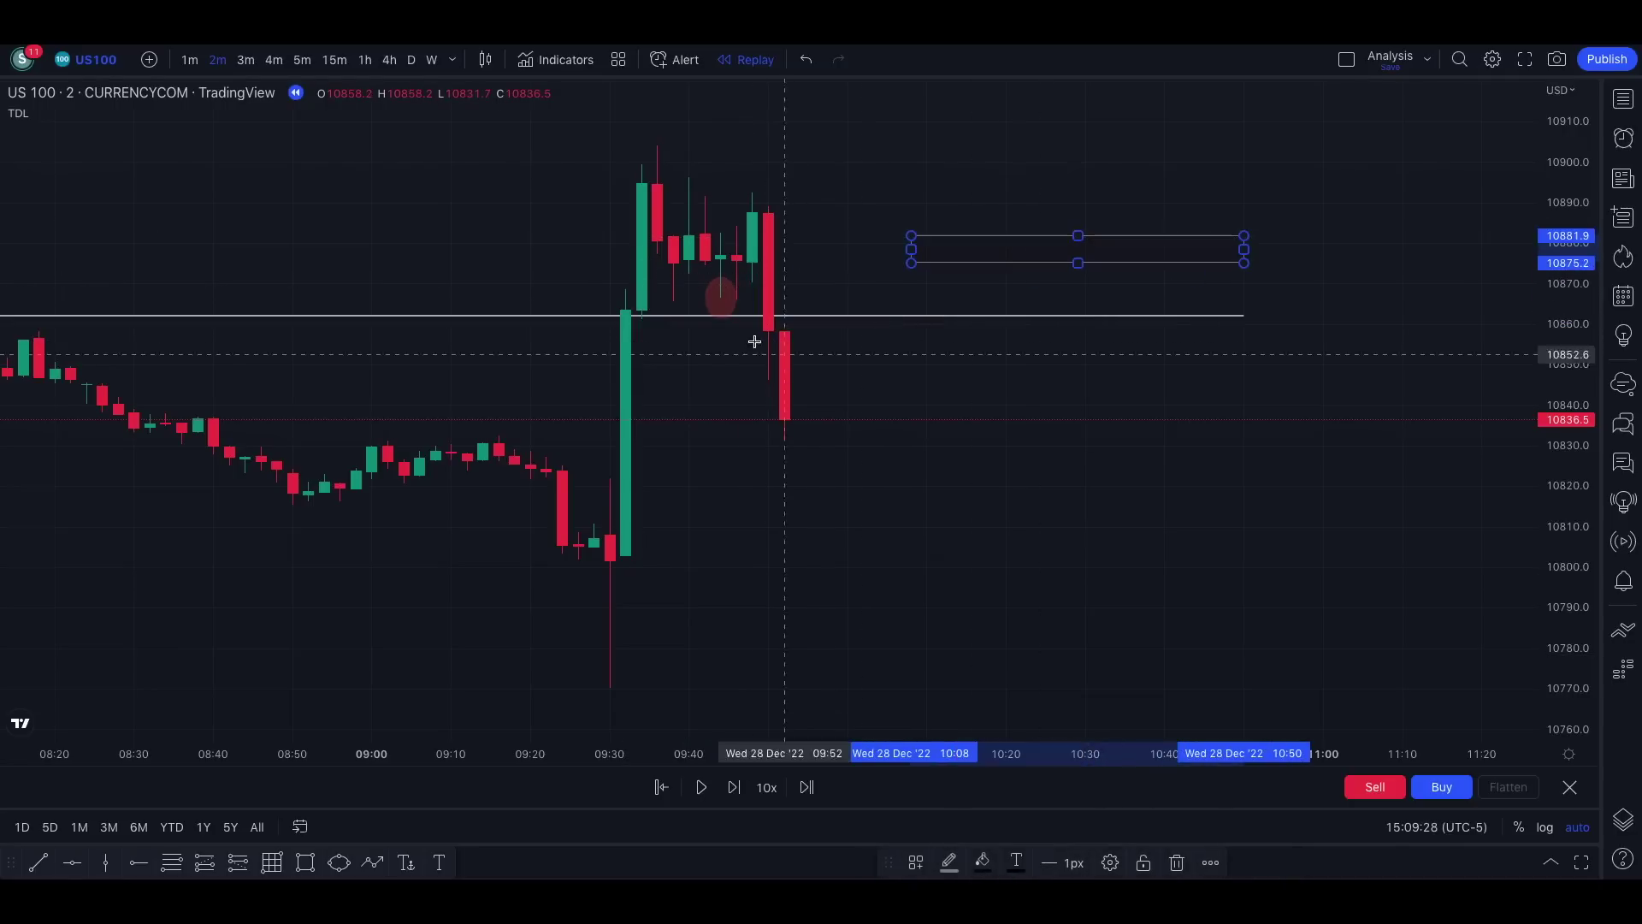
{"action": "key", "text": "Delete"}
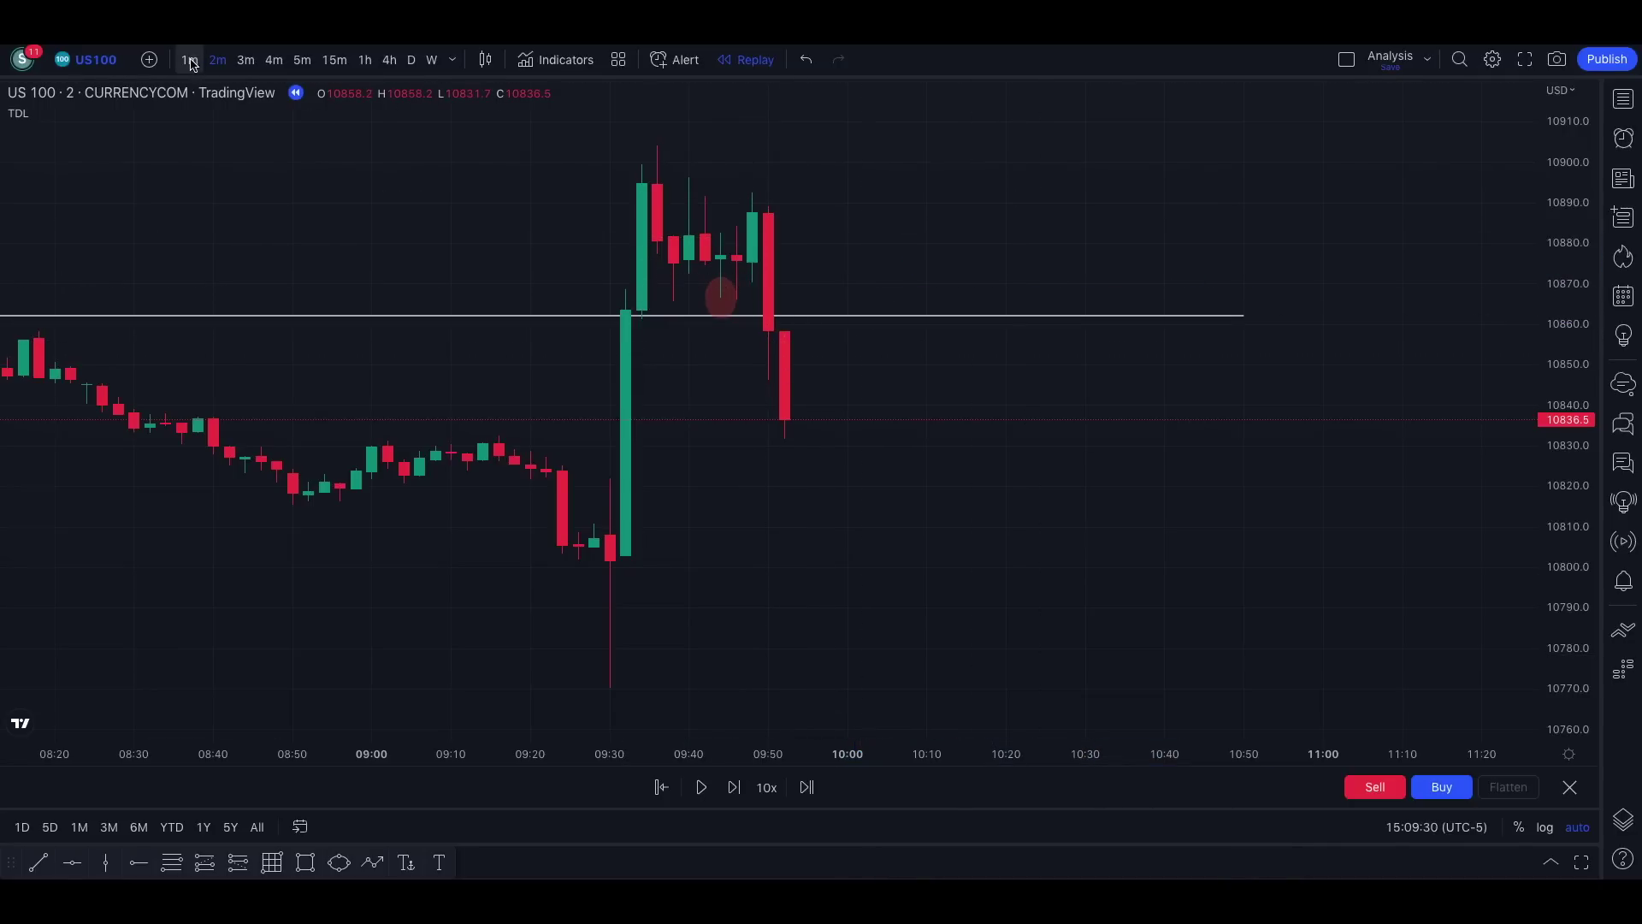
Step: On the 1-minute chart, place a short position at 10862.1 from 09:53 and outline the gap above the line with a rectangle
{"action": "left_click", "coordinate": [190, 60]}
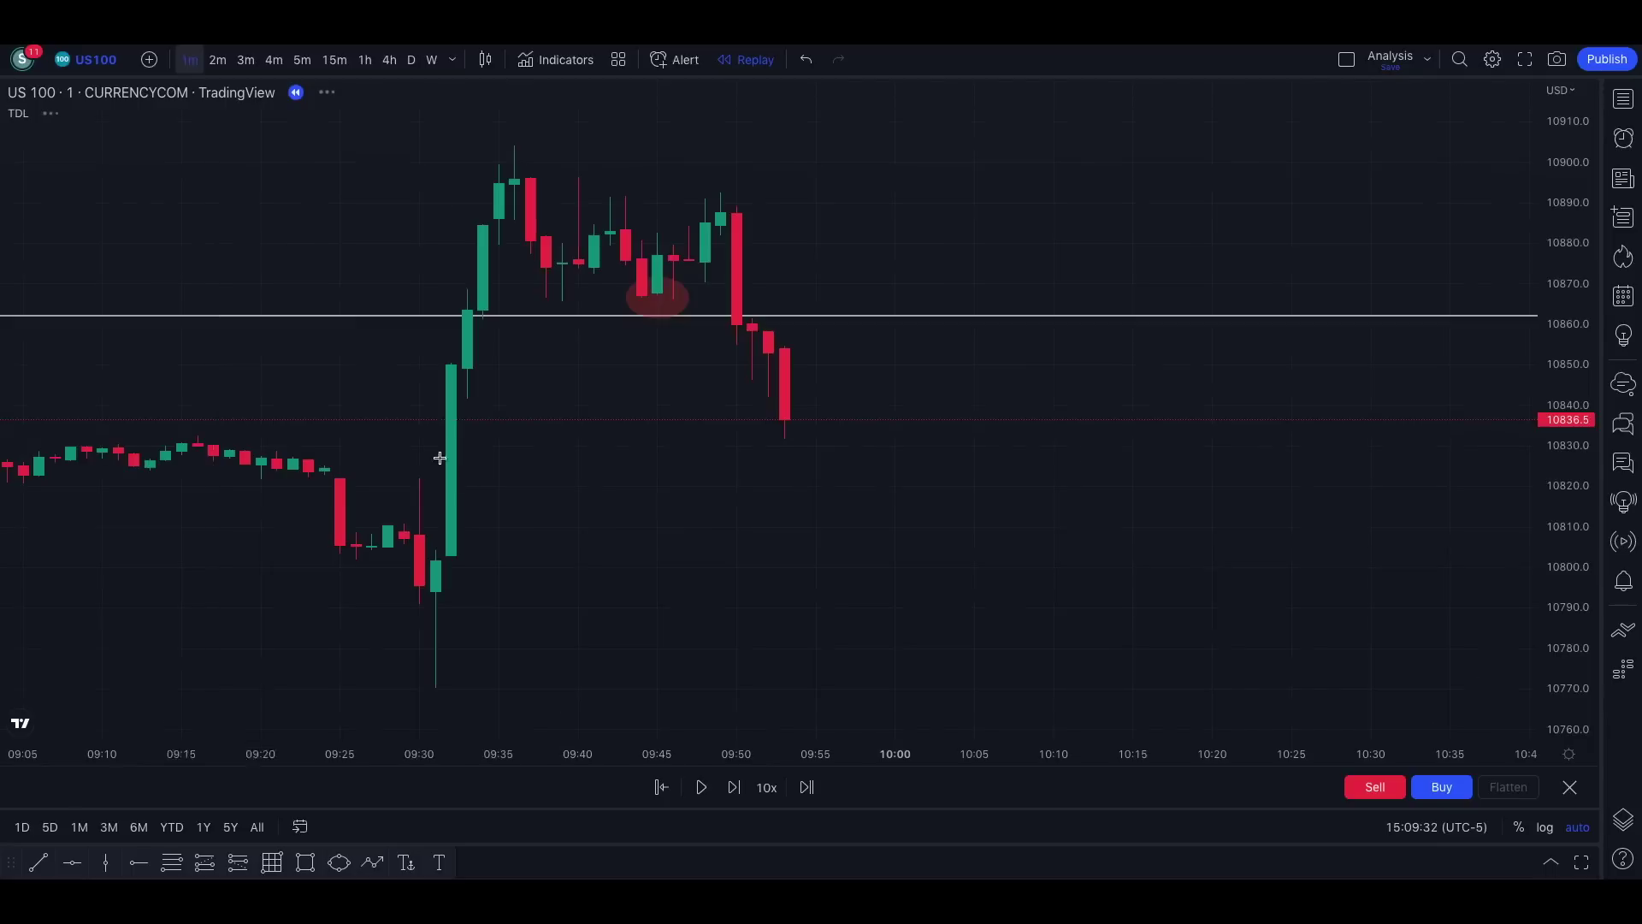
{"action": "left_click", "coordinate": [780, 315]}
{"action": "left_click", "coordinate": [305, 862]}
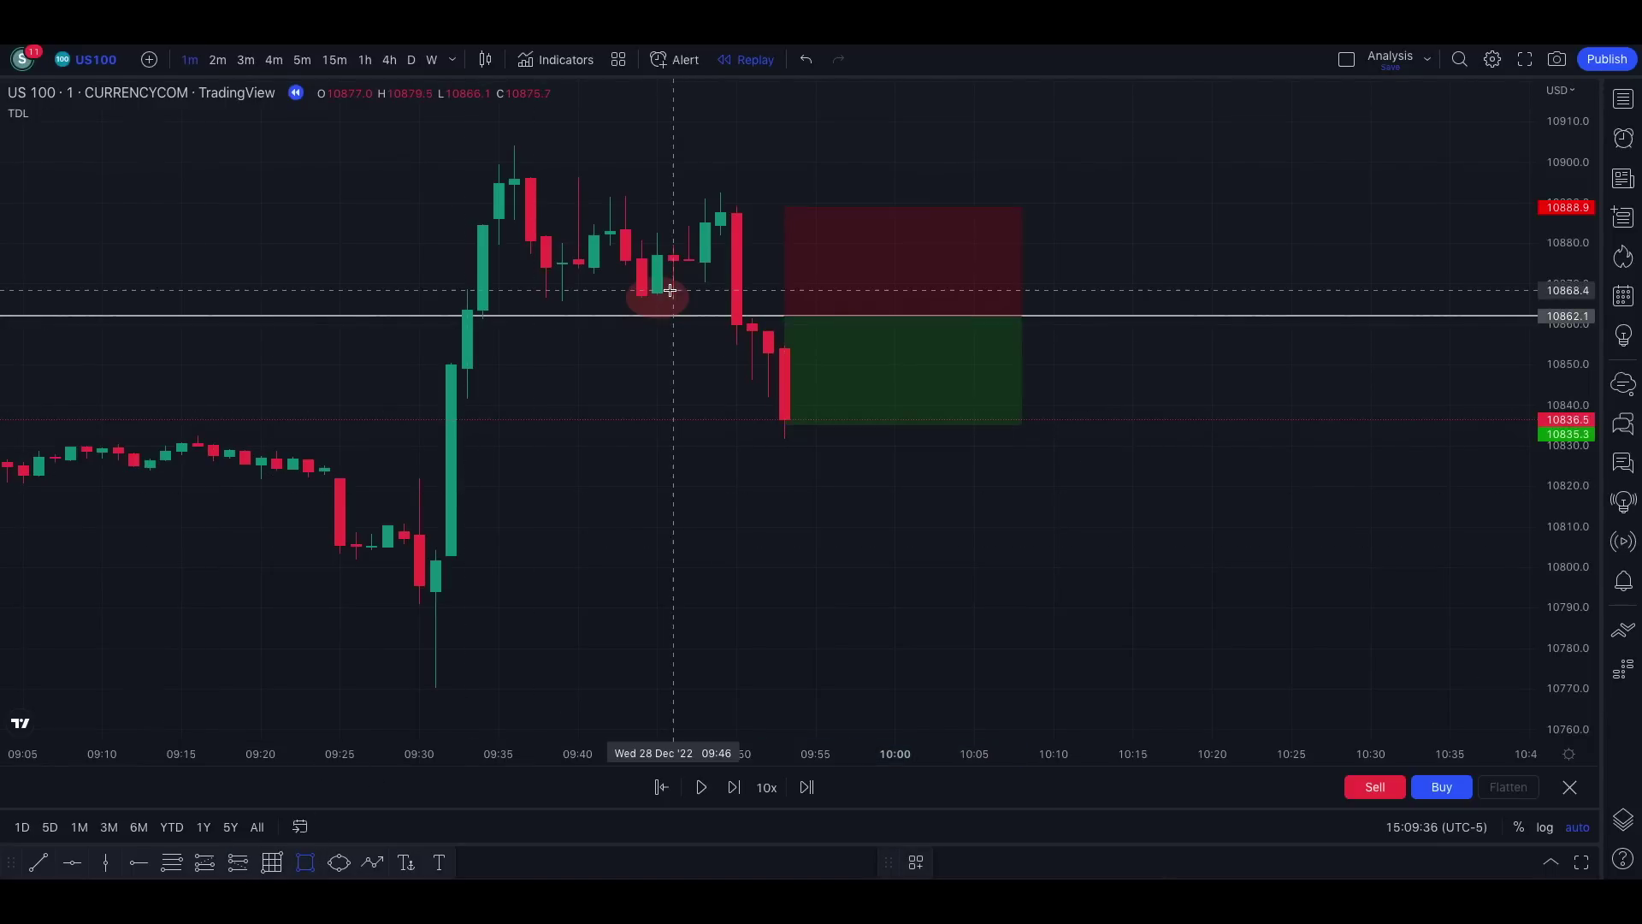
{"action": "left_click_drag", "start_coordinate": [718, 232], "coordinate": [810, 315]}
Step: Set the short position's stop to 10894.0 and its target to 10766.2, below the 09:31 low
{"action": "left_click_drag", "start_coordinate": [784, 207], "coordinate": [783, 186]}
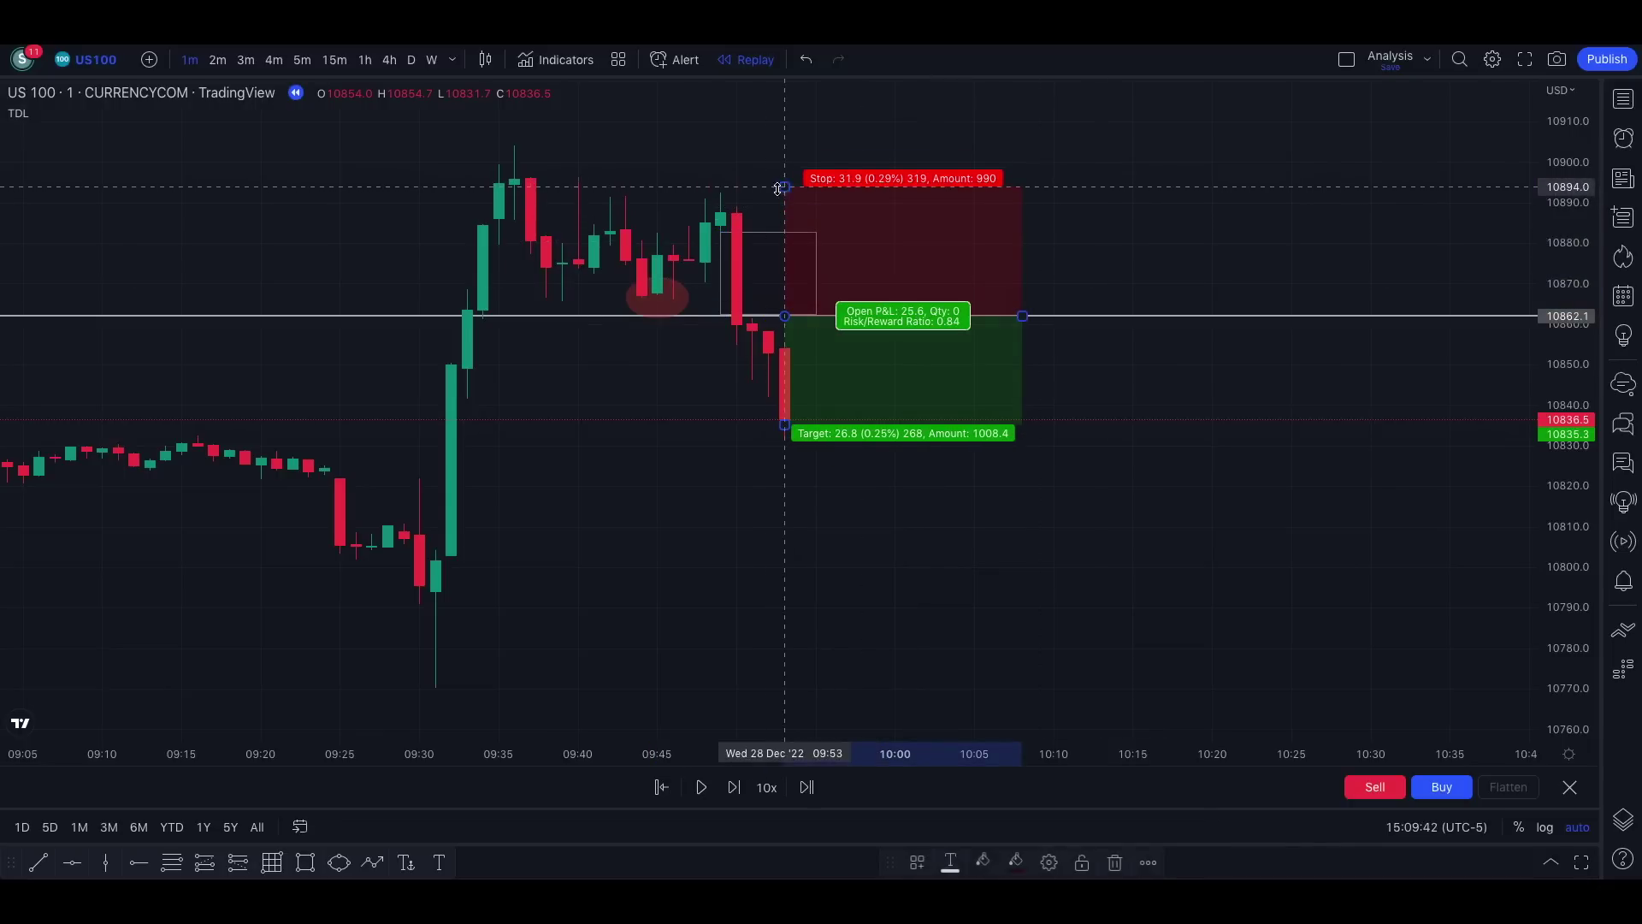
{"action": "scroll", "coordinate": [836, 279], "scroll_direction": "down", "scroll_amount": 2}
{"action": "left_click_drag", "start_coordinate": [954, 424], "coordinate": [952, 706]}
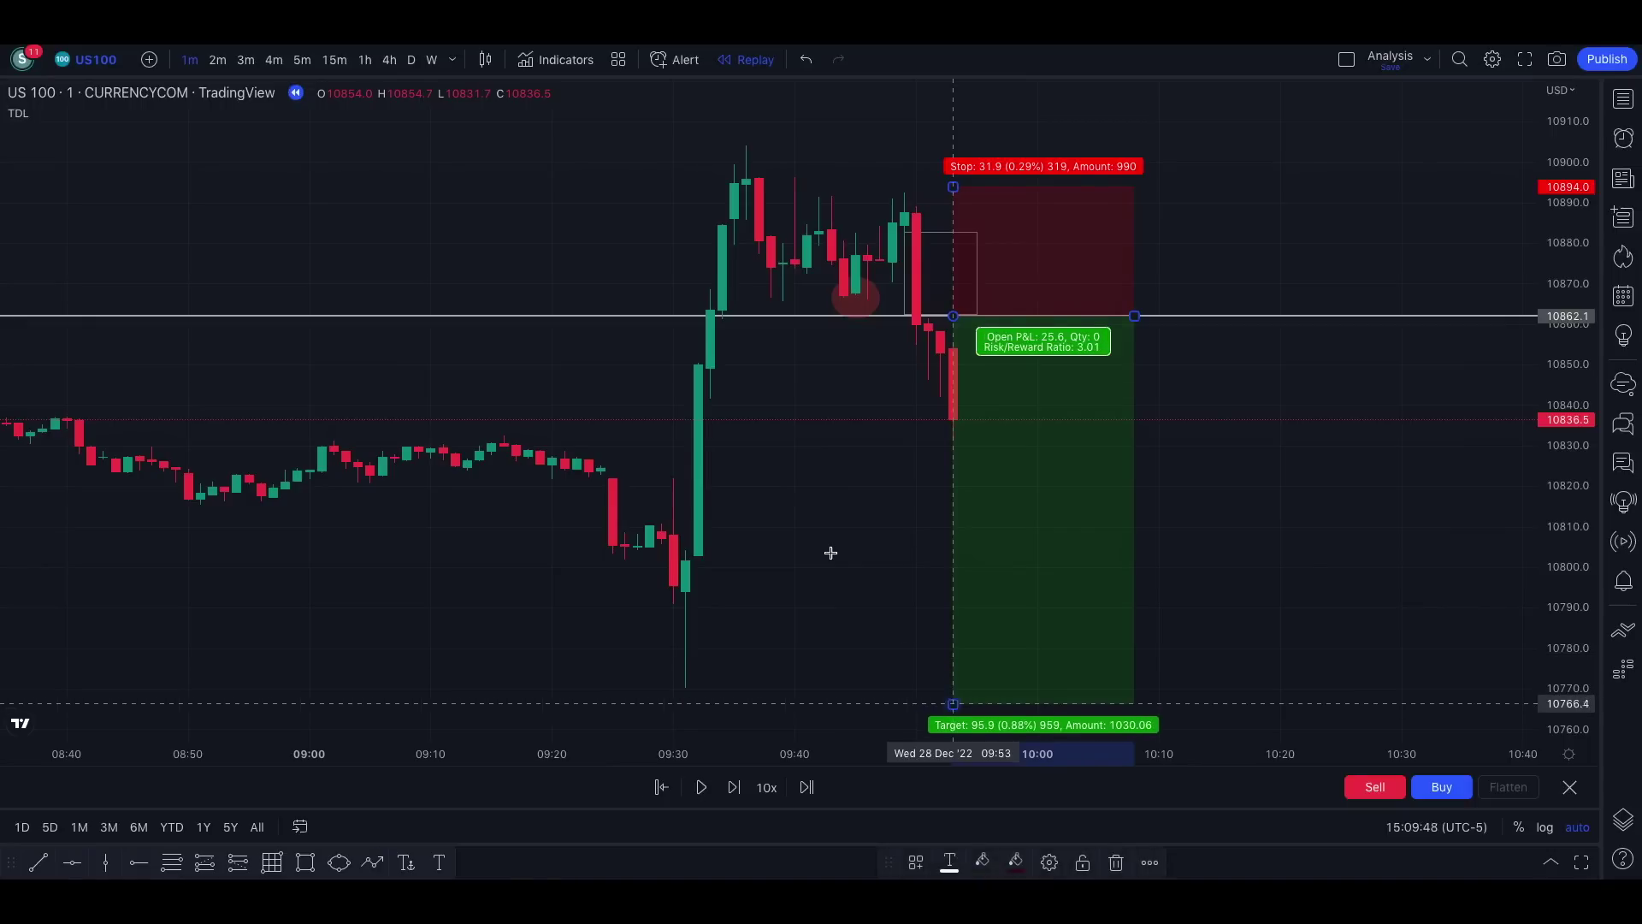
Step: Advance the 1-minute replay candle by candle to 10:16
{"action": "scroll", "coordinate": [834, 559], "scroll_direction": "up", "scroll_amount": 3}
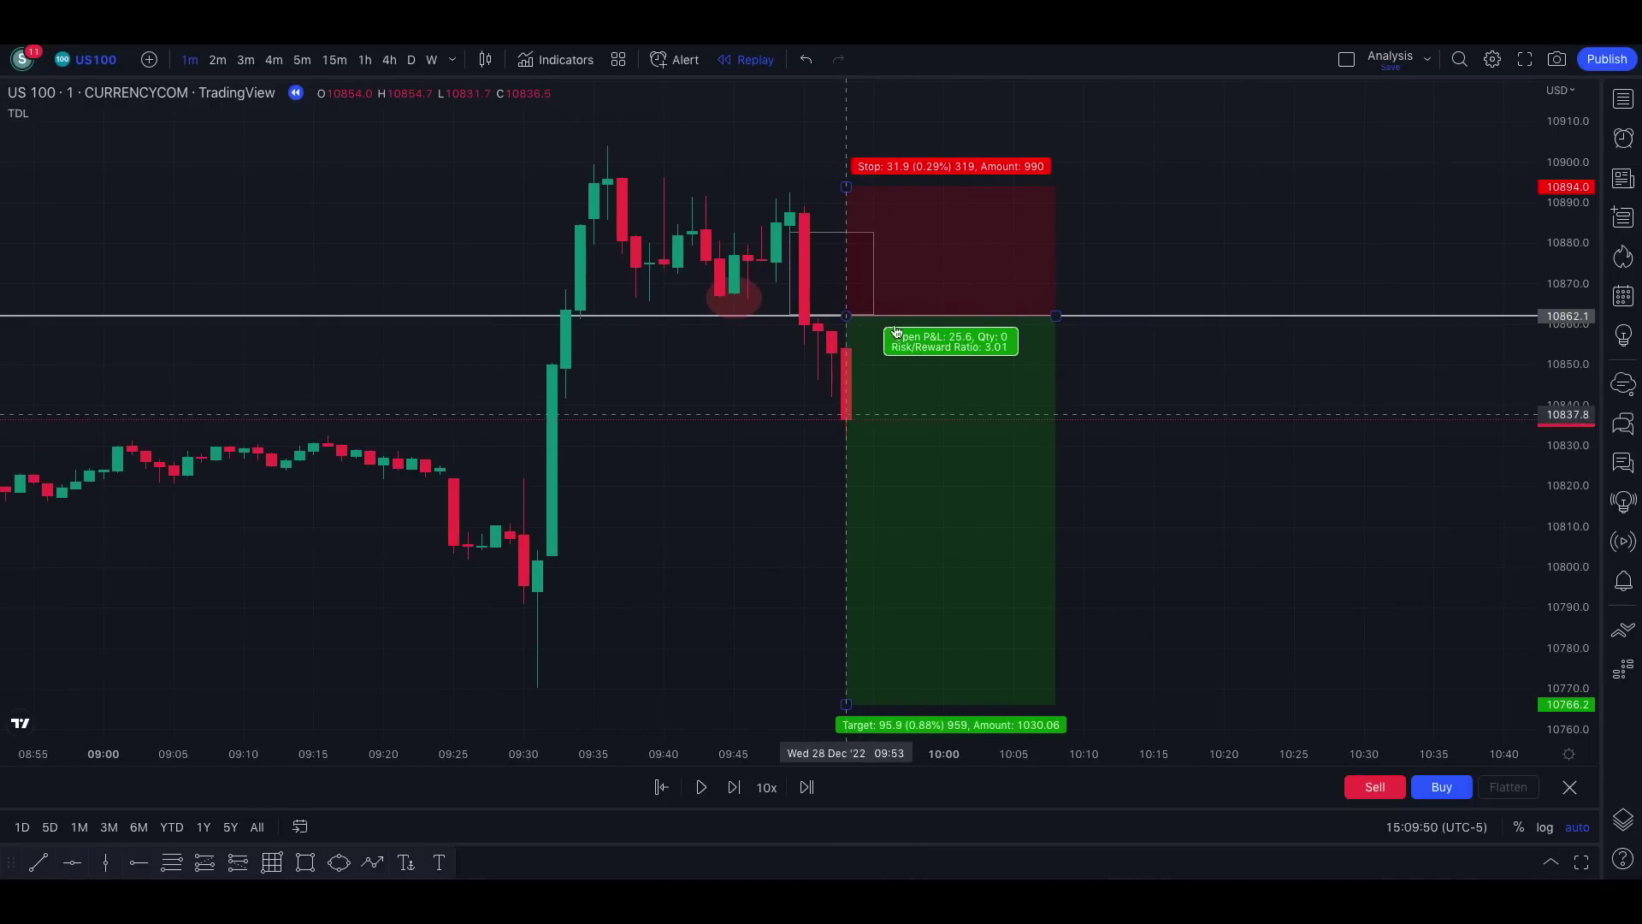
{"action": "left_click", "coordinate": [734, 788]}
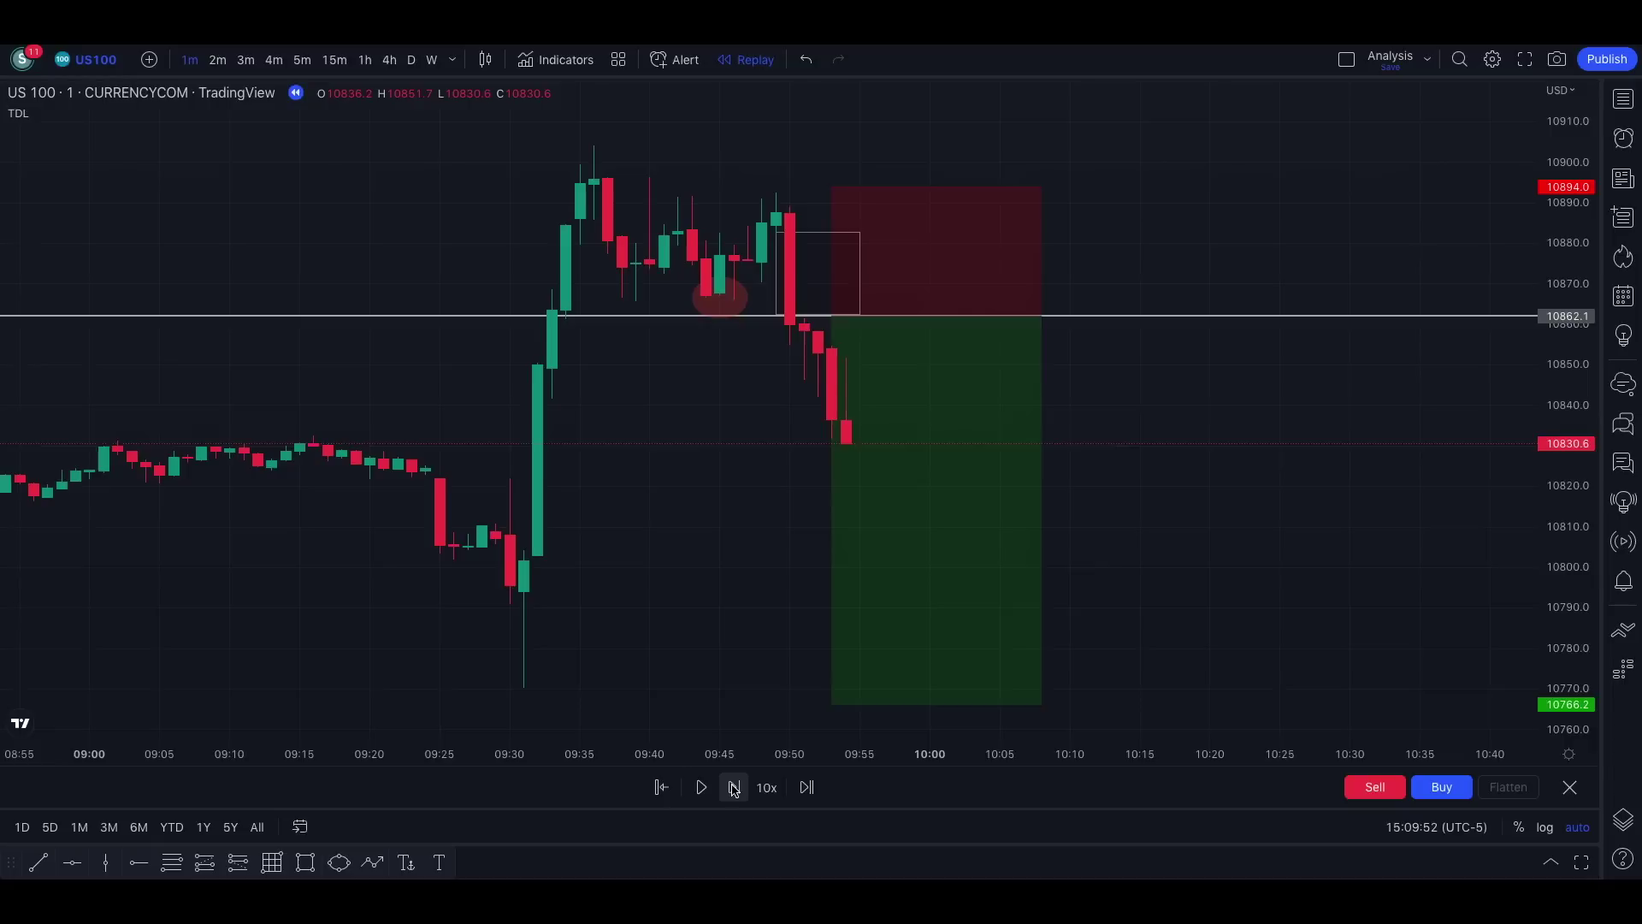
{"action": "left_click", "coordinate": [734, 788]}
{"action": "left_click", "coordinate": [734, 787]}
{"action": "left_click", "coordinate": [734, 788]}
{"action": "left_click", "coordinate": [734, 788]}
{"action": "left_click", "coordinate": [733, 787]}
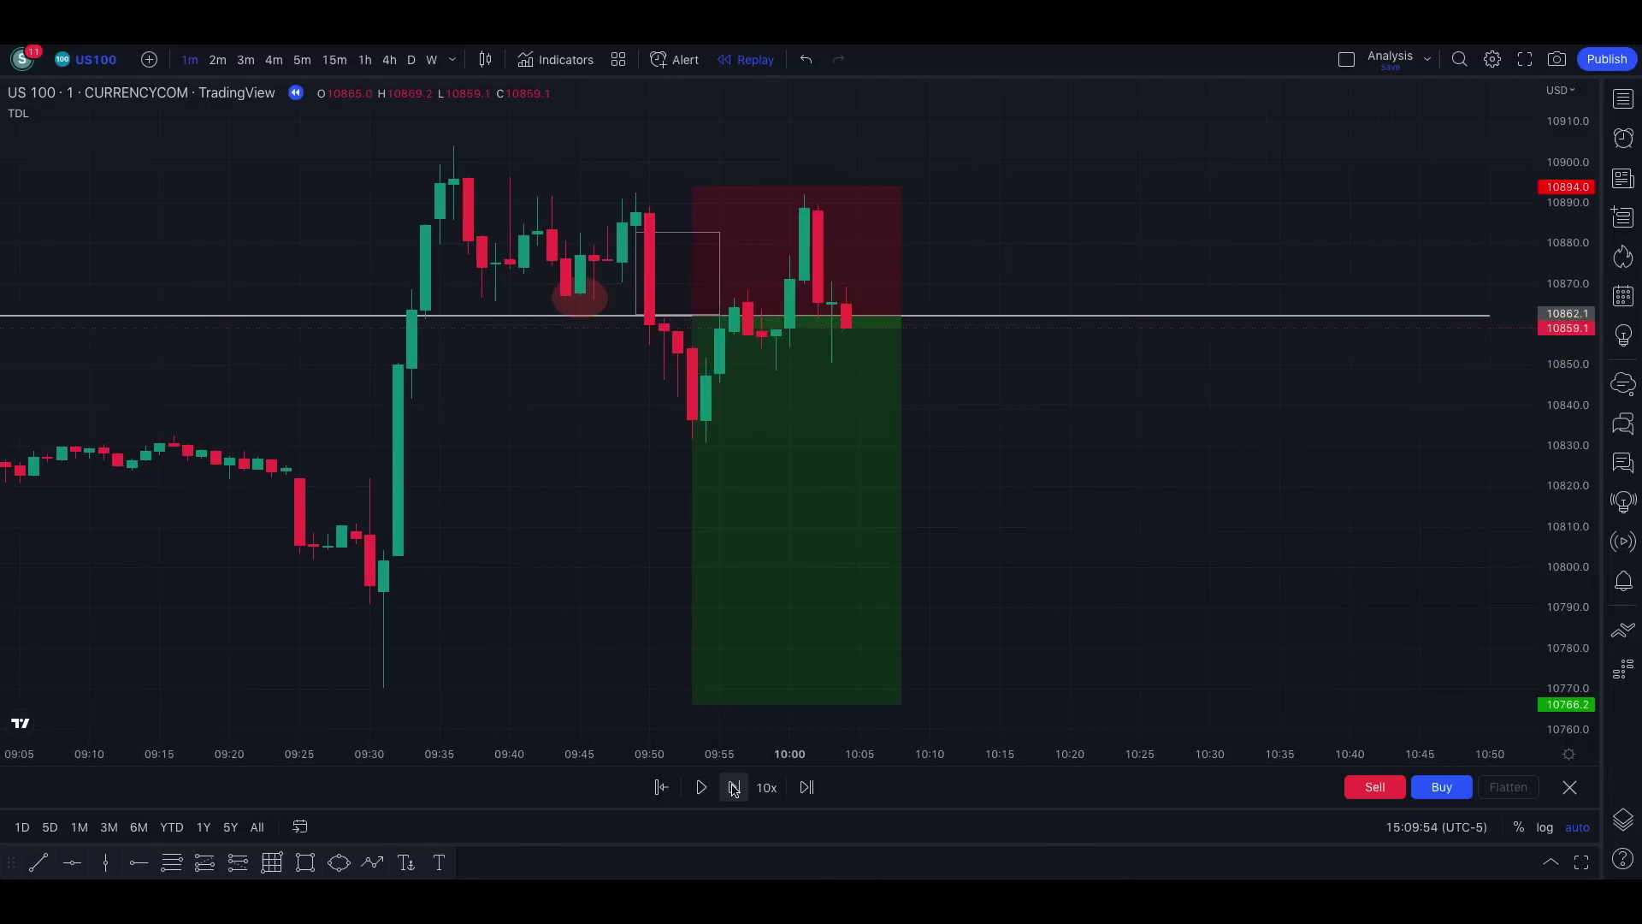
{"action": "left_click", "coordinate": [734, 788]}
{"action": "left_click", "coordinate": [734, 787]}
{"action": "left_click", "coordinate": [734, 788]}
{"action": "left_click", "coordinate": [734, 787]}
{"action": "left_click", "coordinate": [734, 788]}
{"action": "left_click", "coordinate": [733, 788]}
{"action": "left_click", "coordinate": [734, 788]}
{"action": "left_click", "coordinate": [733, 787]}
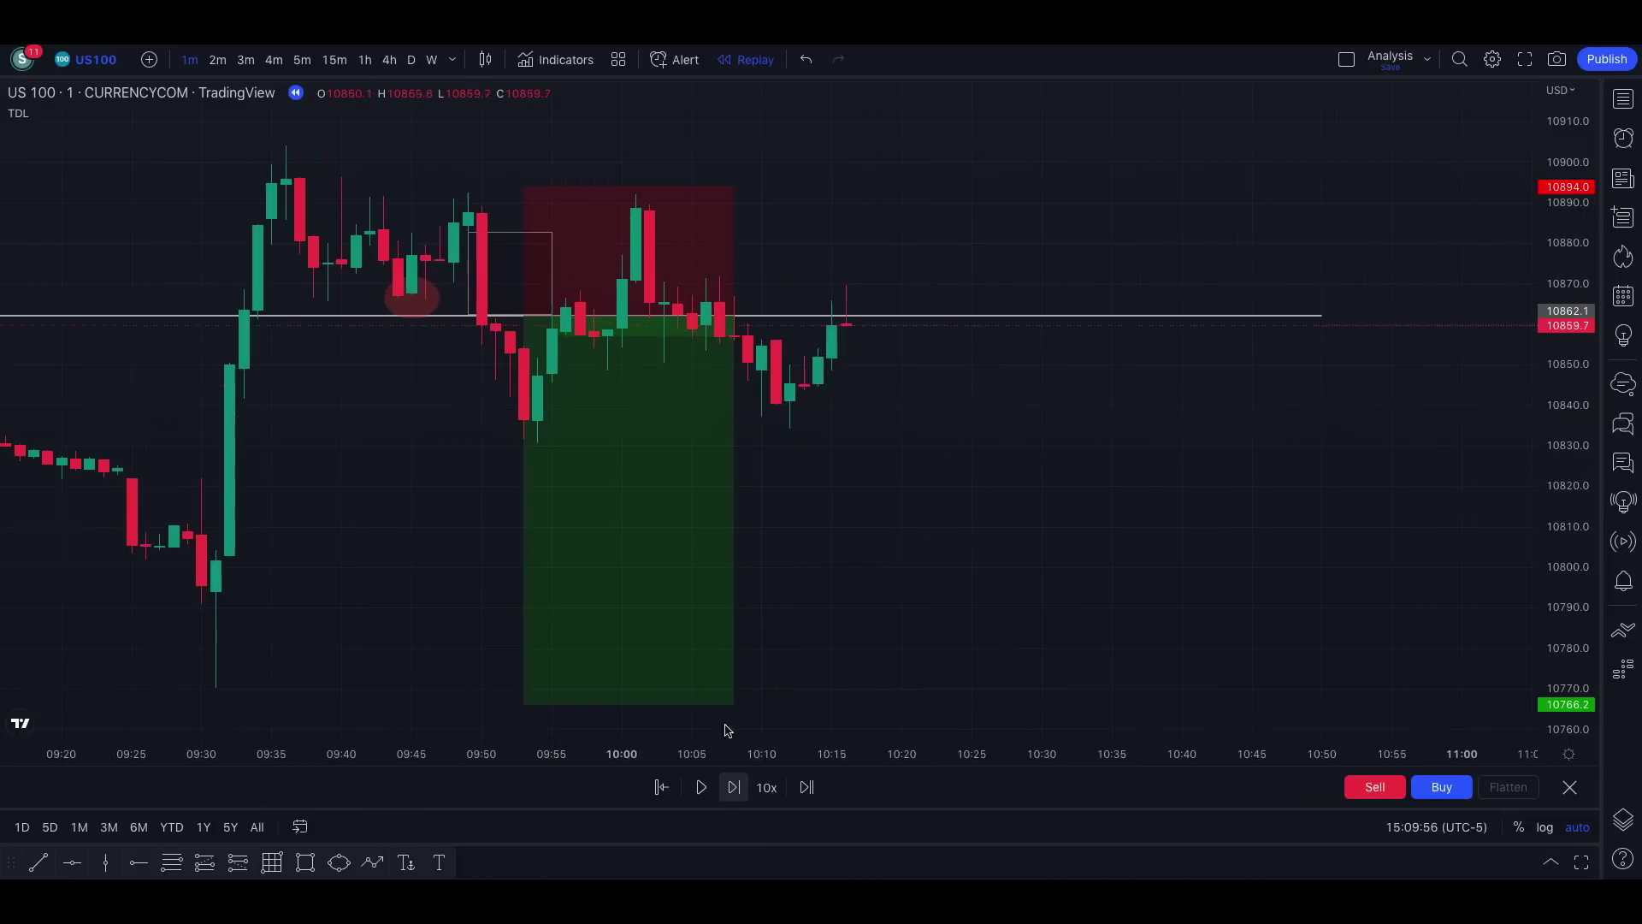
Step: Play the replay on to 11:13, extending the short position's end to about 11:19
{"action": "left_click_drag", "start_coordinate": [734, 315], "coordinate": [1293, 315]}
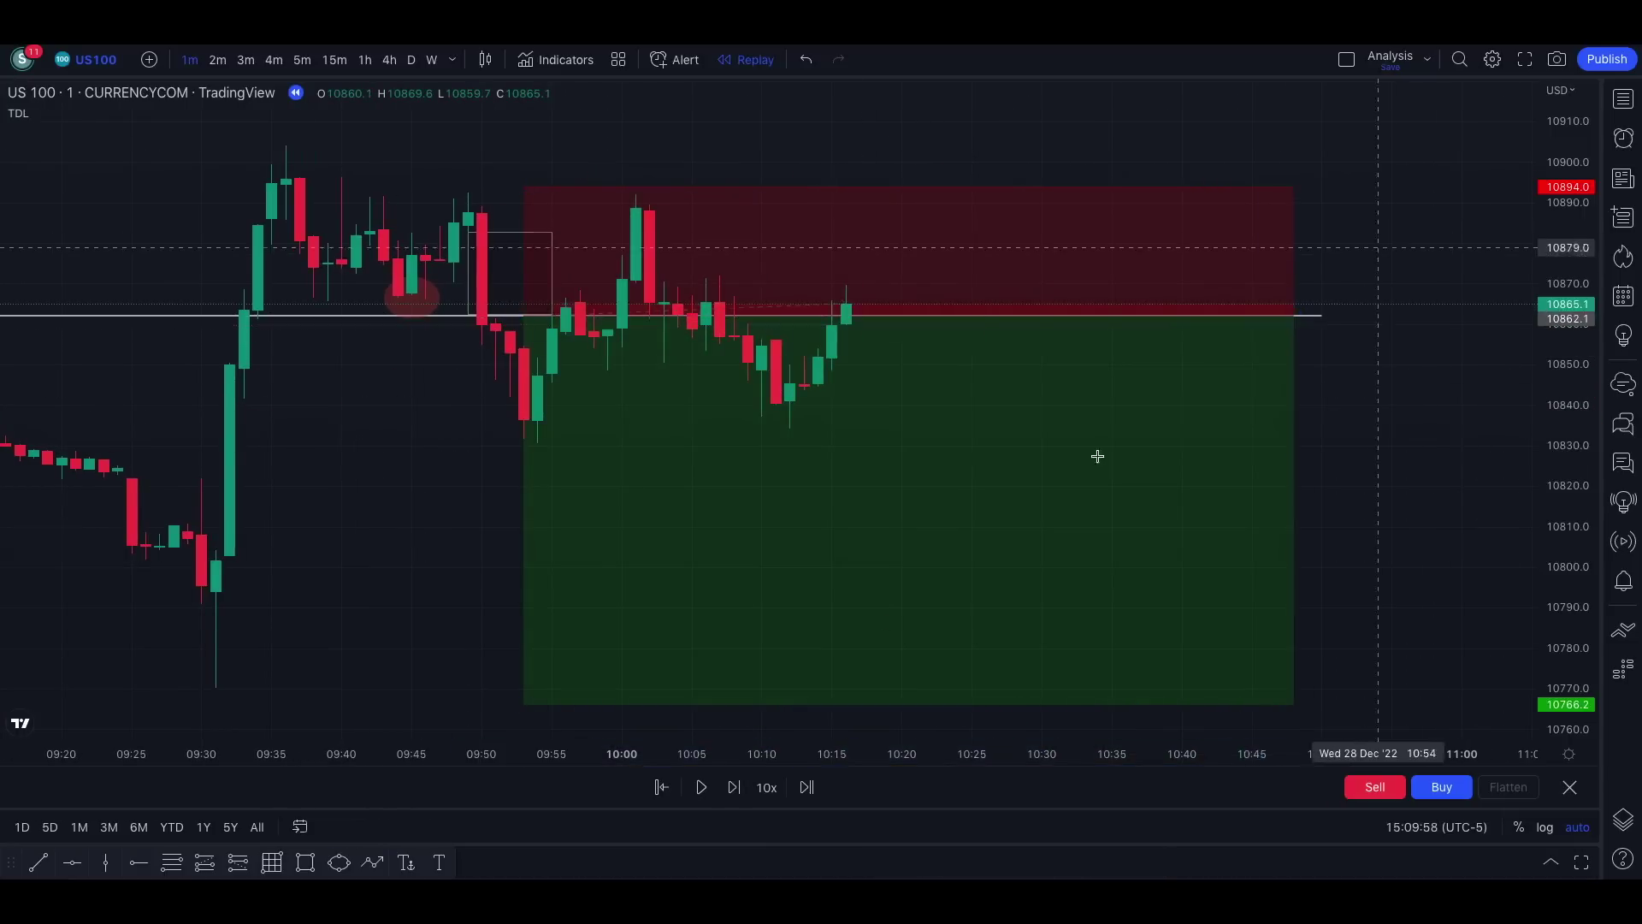
{"action": "left_click", "coordinate": [703, 786]}
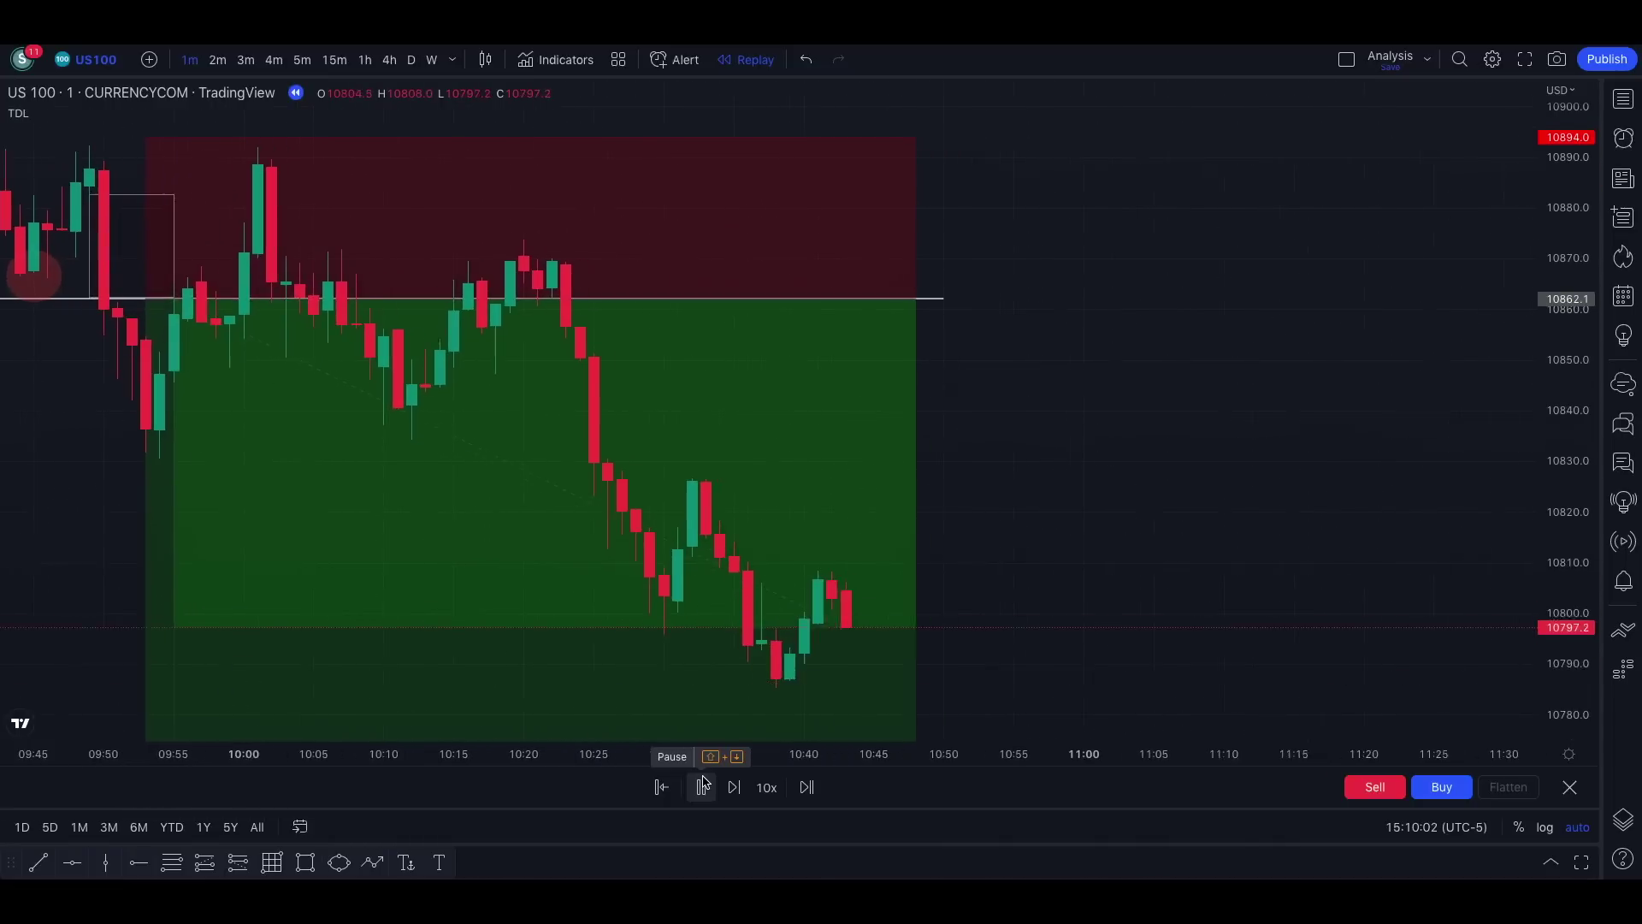
{"action": "left_click", "coordinate": [703, 785]}
{"action": "left_click_drag", "start_coordinate": [790, 278], "coordinate": [1224, 278]}
{"action": "left_click", "coordinate": [703, 786]}
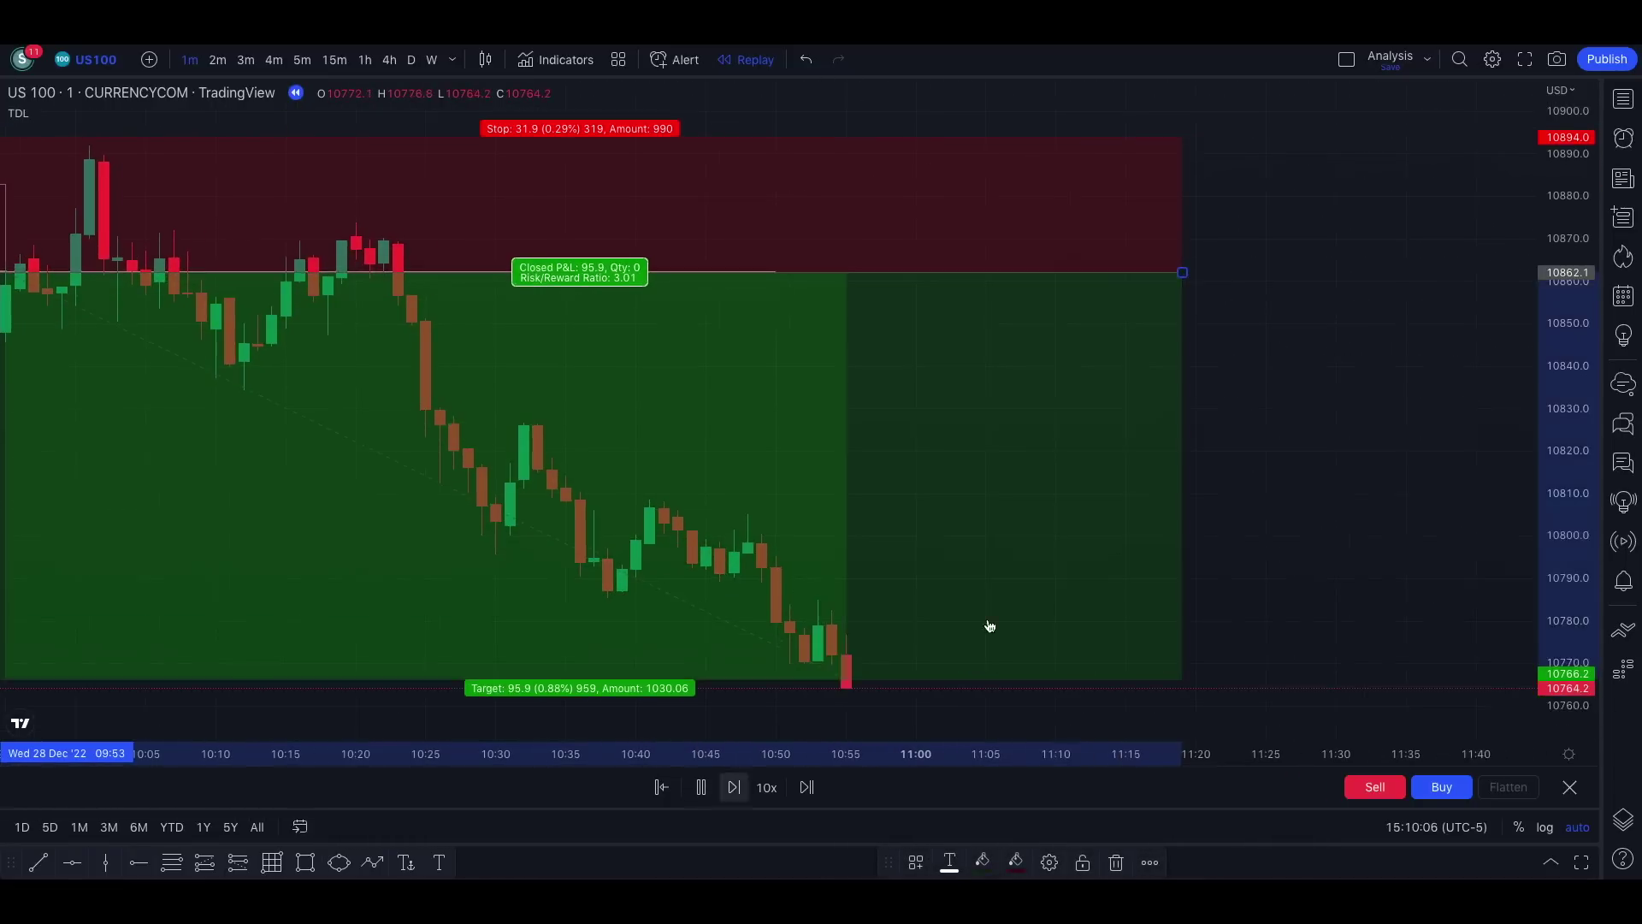
{"action": "left_click", "coordinate": [701, 787]}
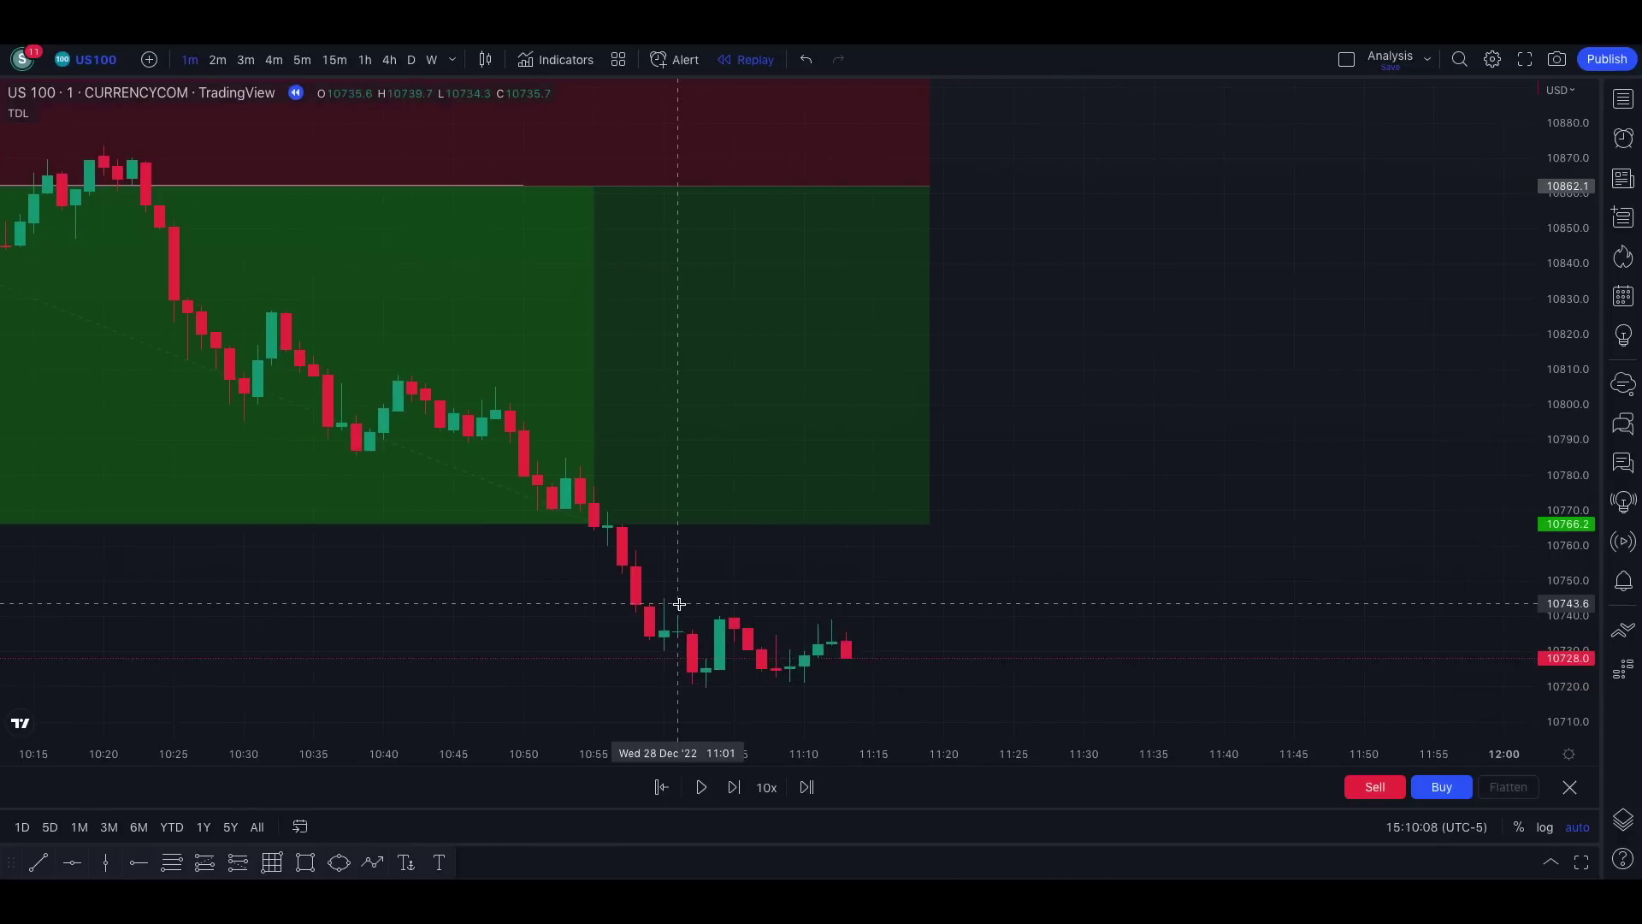
Step: Extend the short position's target down to 10721.1, at the latest swing low
{"action": "scroll", "coordinate": [678, 602], "scroll_direction": "down", "scroll_amount": 5}
{"action": "left_click_drag", "start_coordinate": [680, 560], "coordinate": [682, 684]}
{"action": "left_click", "coordinate": [646, 480]}
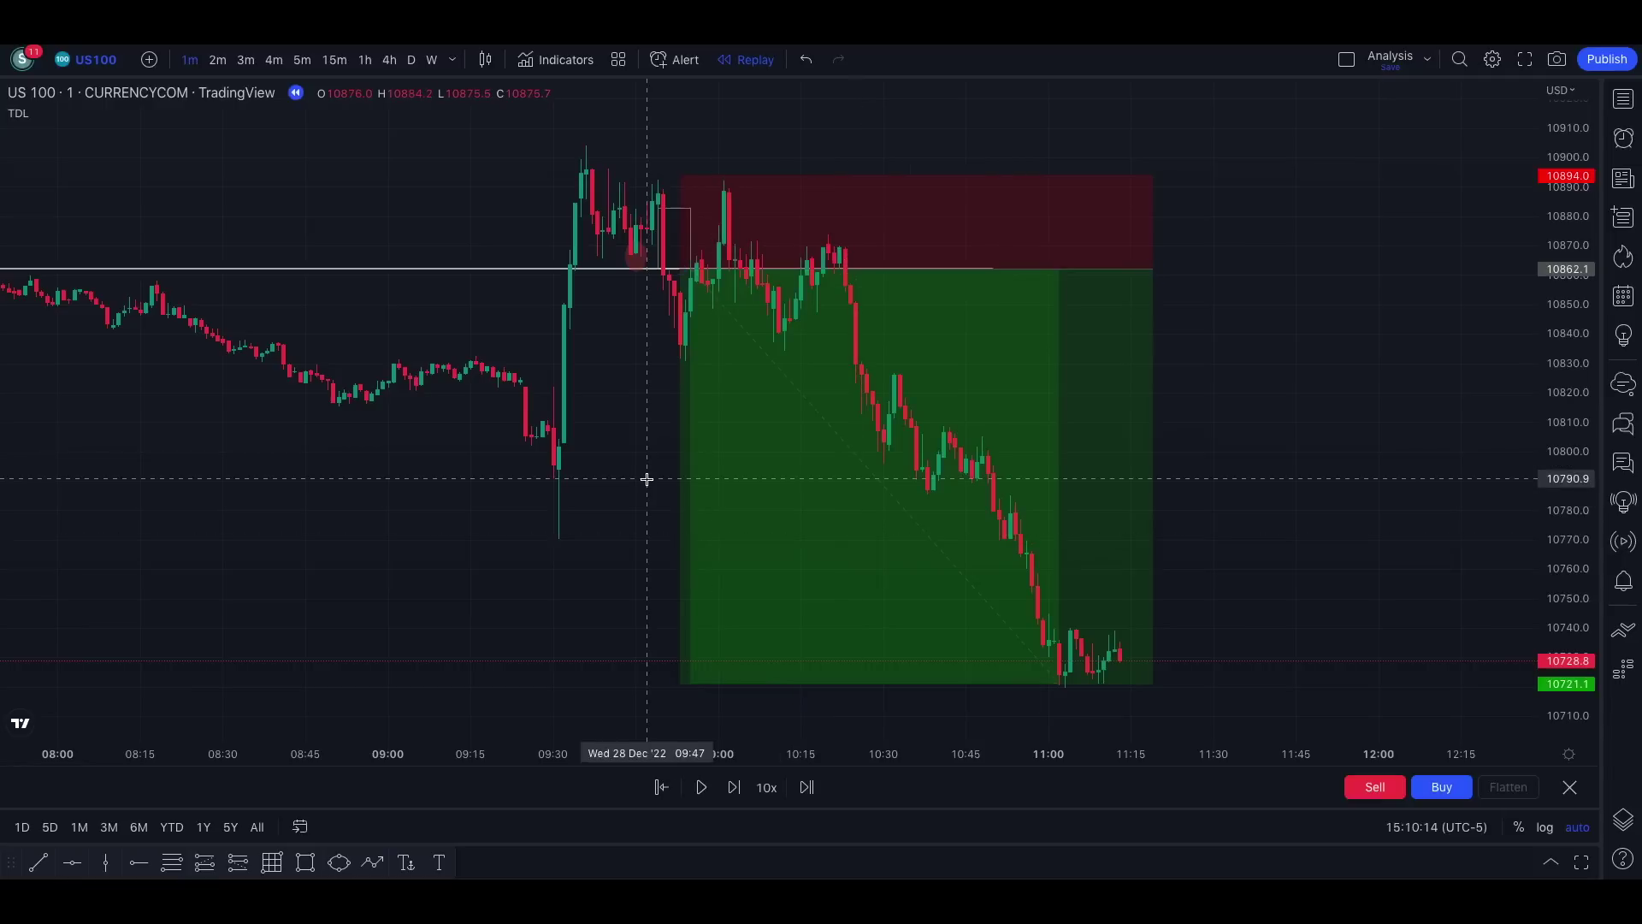
Step: Draw a horizontal trend line at about 11082 from the 07:14 low to about 10:05 on 21 December
{"action": "scroll", "coordinate": [647, 480], "scroll_direction": "up", "scroll_amount": 3}
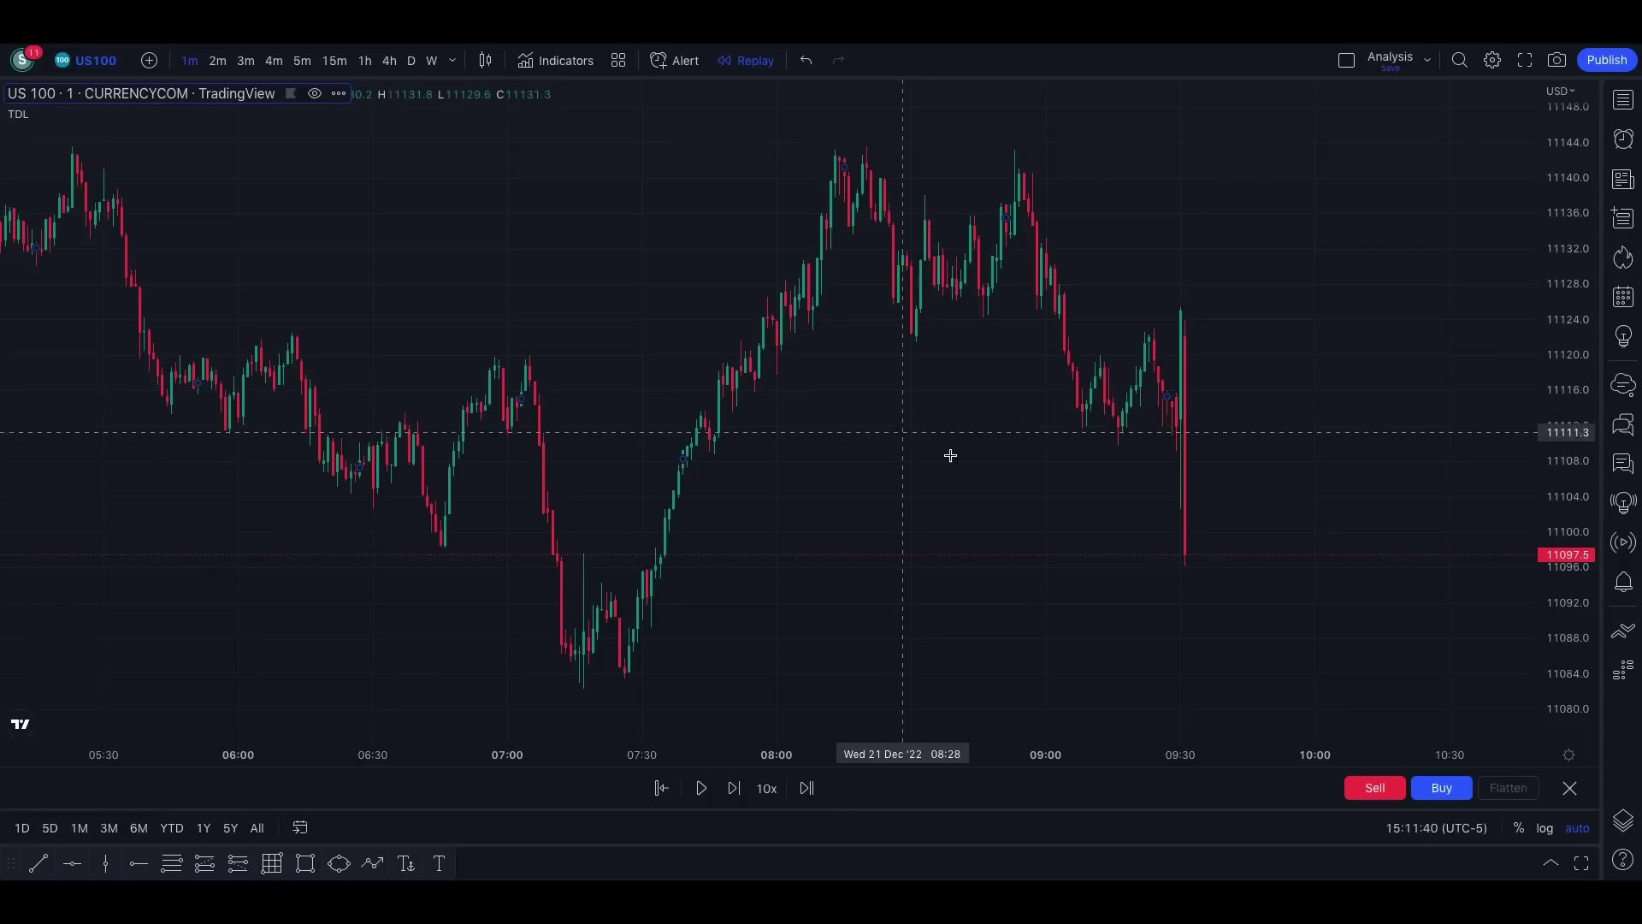
{"action": "scroll", "coordinate": [913, 435], "scroll_direction": "up", "scroll_amount": 2}
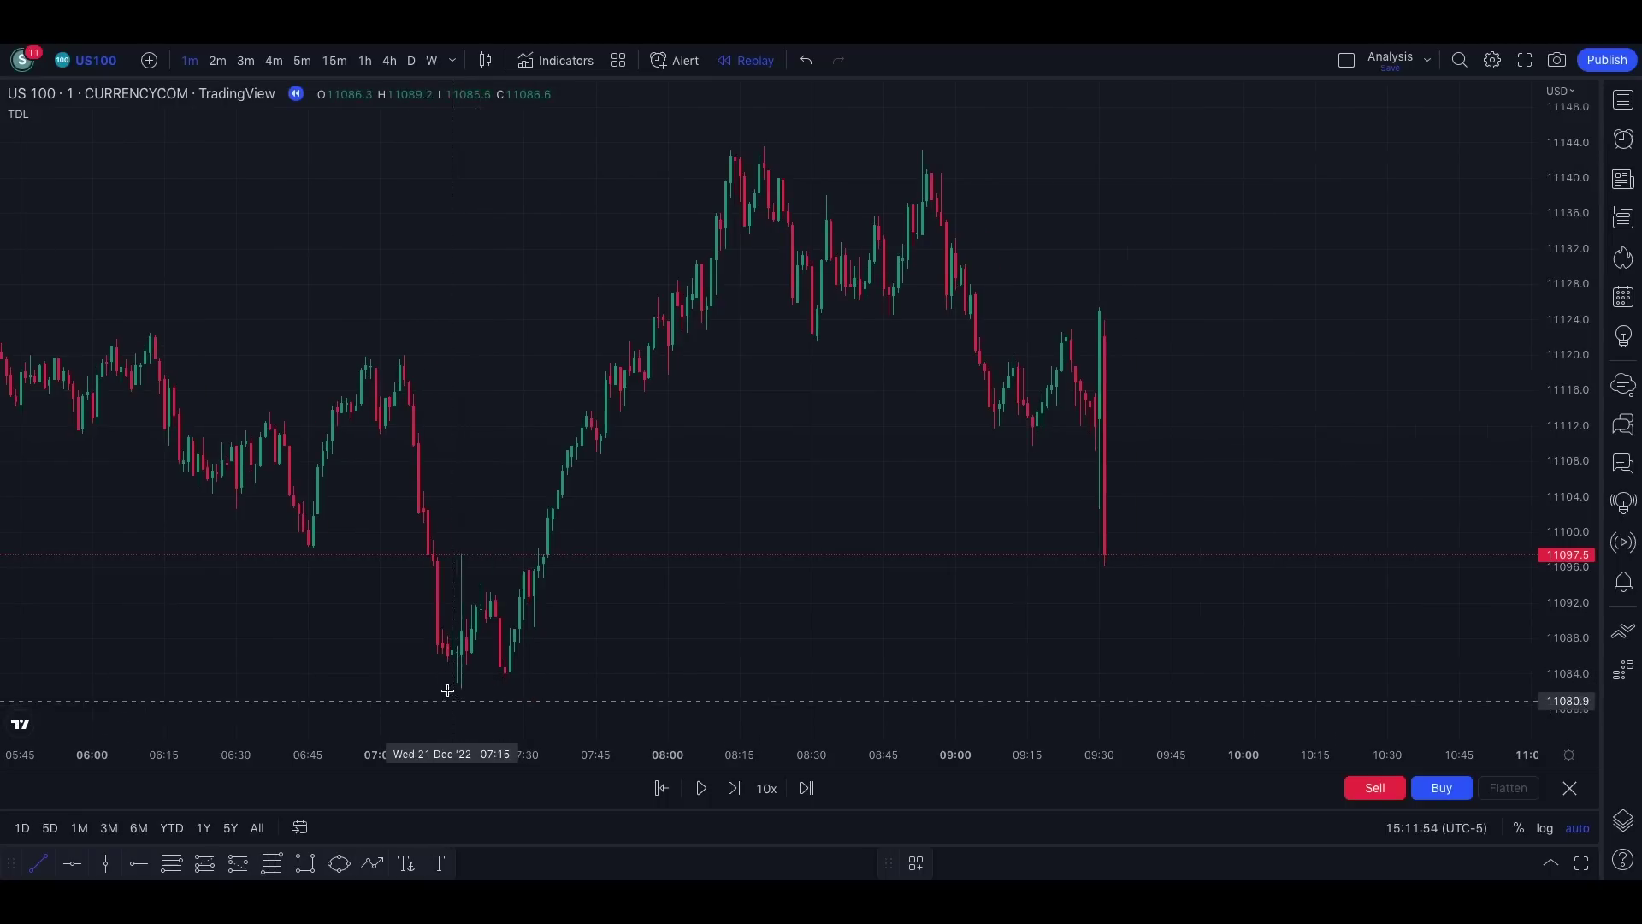
{"action": "left_click", "coordinate": [447, 689]}
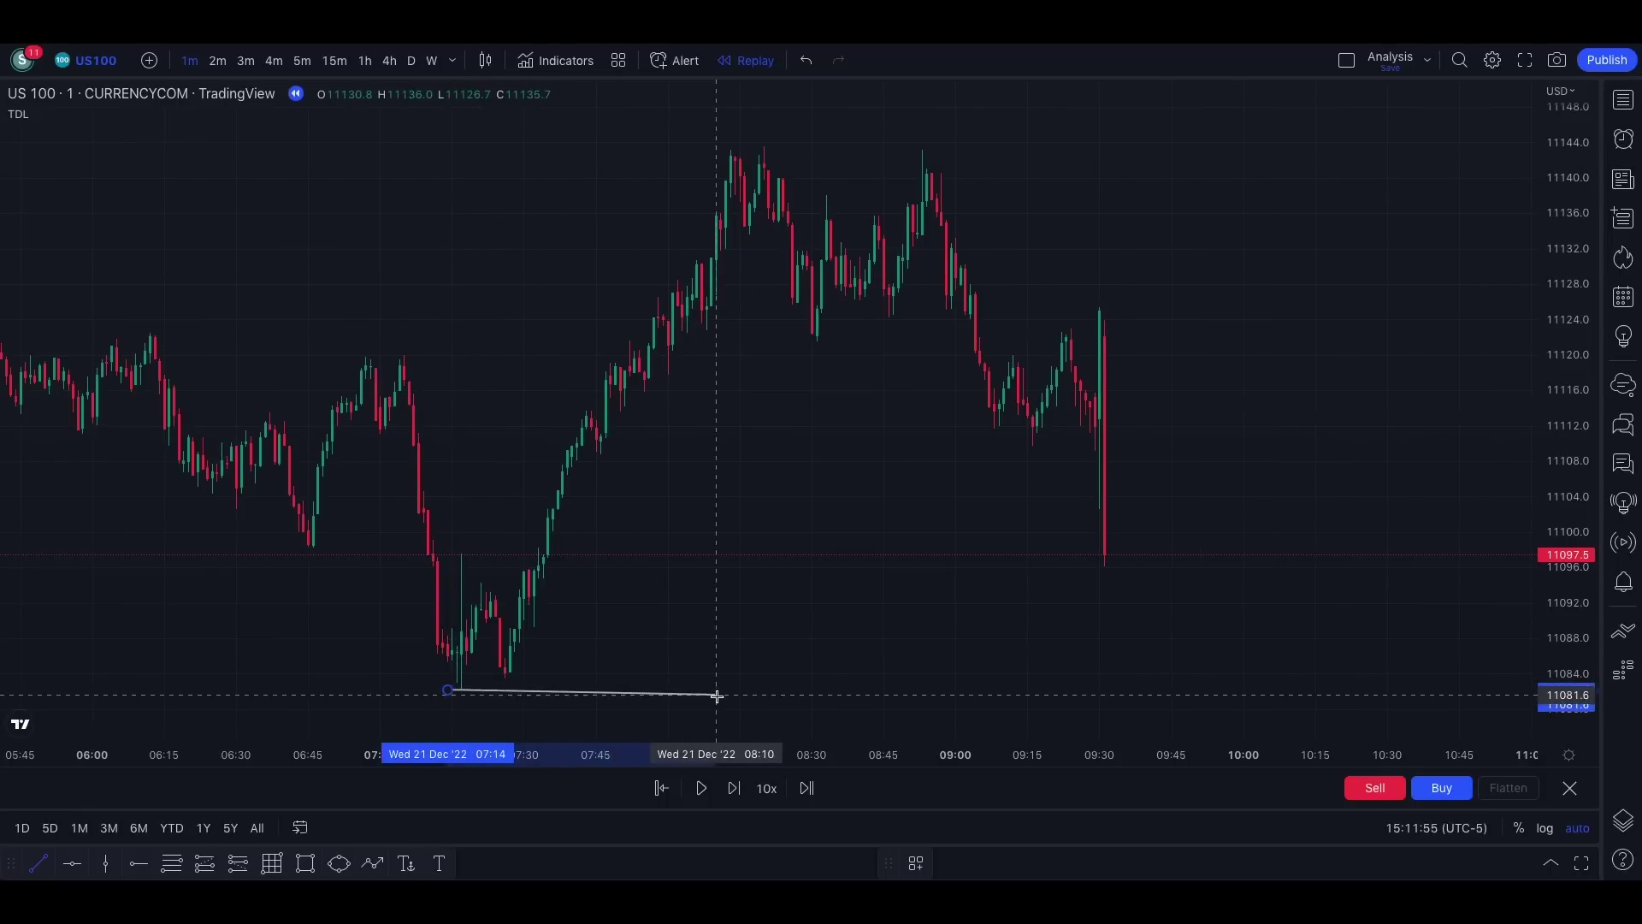
{"action": "left_click", "coordinate": [1242, 685]}
Step: Advance the 1-minute replay by five candles to 09:36 on 21 December
{"action": "scroll", "coordinate": [1293, 351], "scroll_direction": "down", "scroll_amount": 2}
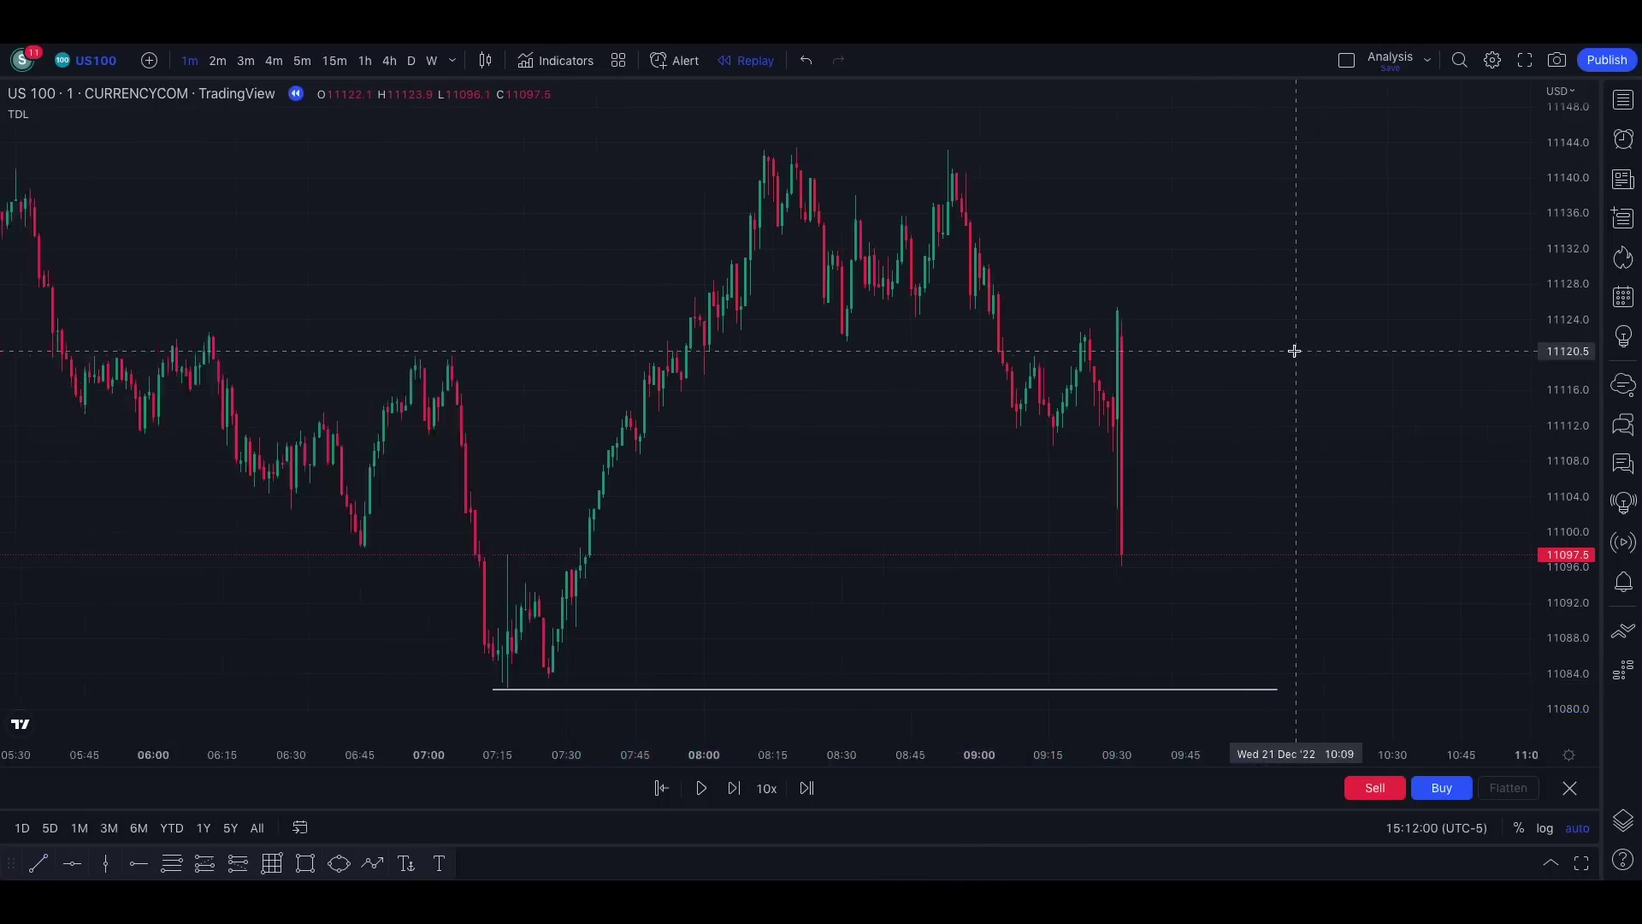
{"action": "scroll", "coordinate": [1294, 351], "scroll_direction": "up", "scroll_amount": 3}
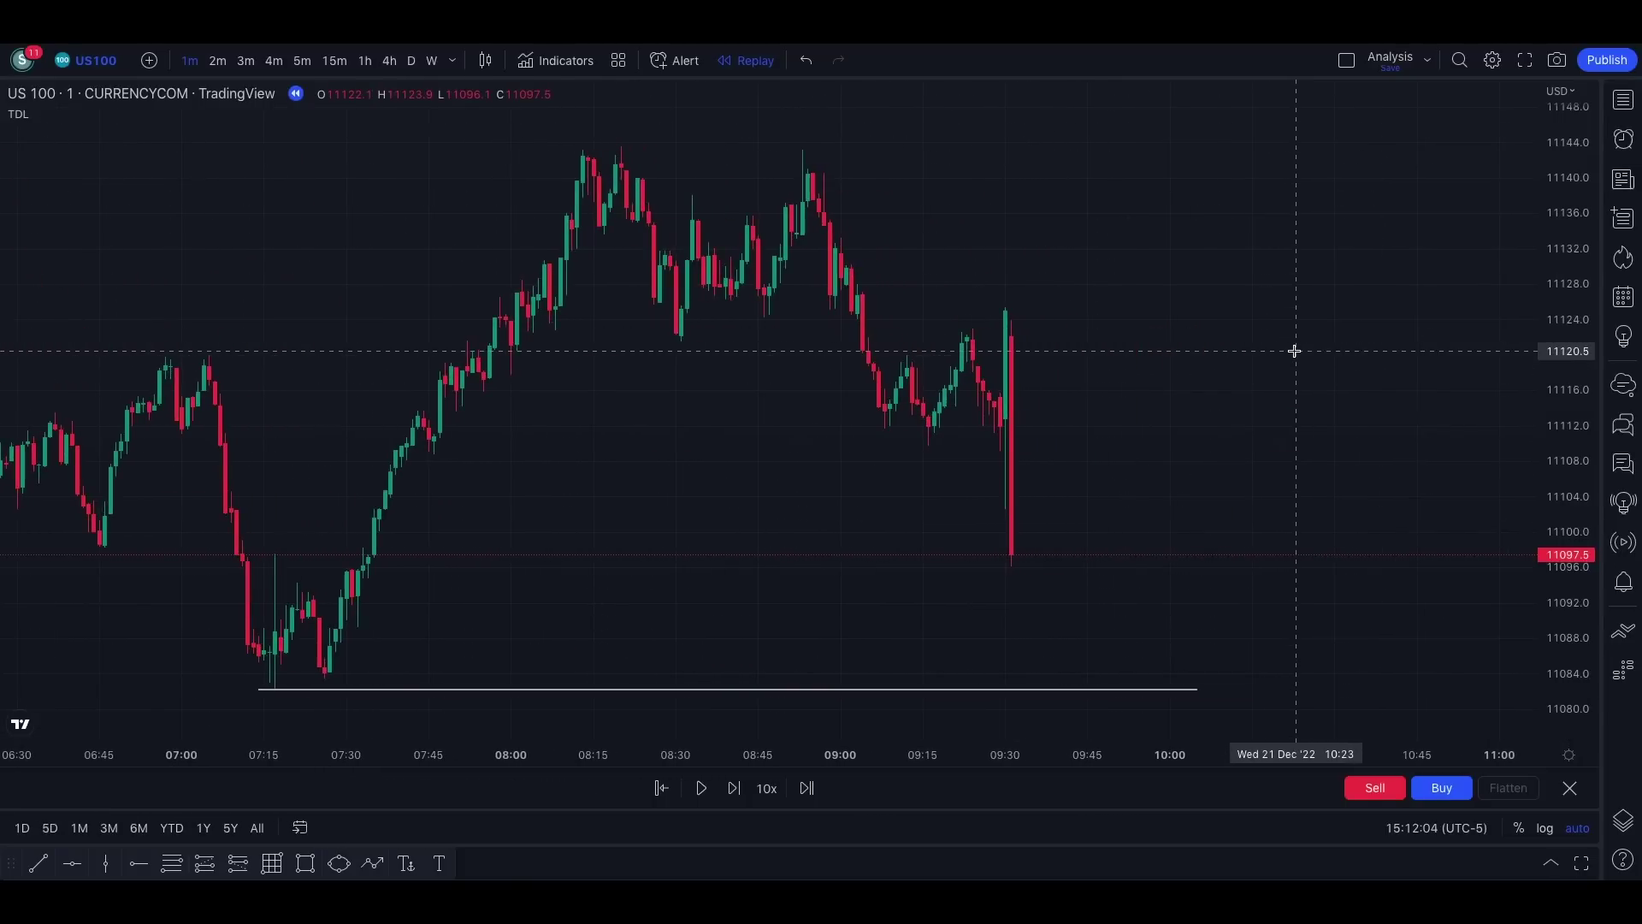
{"action": "left_click", "coordinate": [733, 789]}
{"action": "left_click", "coordinate": [733, 788]}
{"action": "left_click", "coordinate": [733, 790]}
{"action": "left_click", "coordinate": [733, 792]}
{"action": "left_click", "coordinate": [734, 788]}
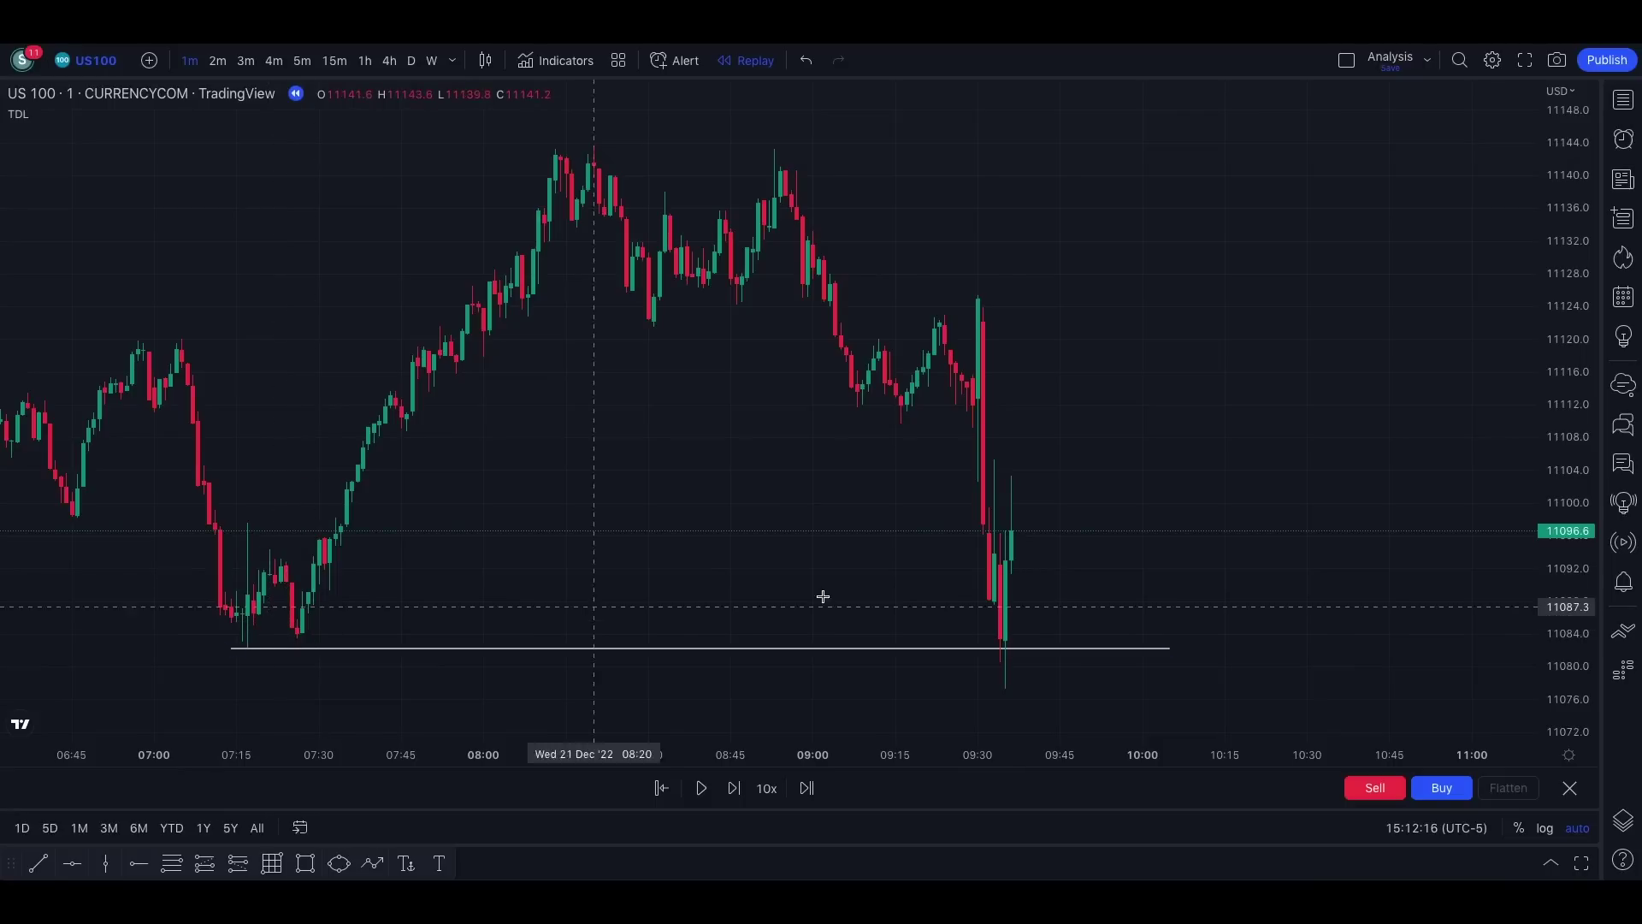
Step: Advance the 1-minute replay by three candles to 09:39 on 21 December
{"action": "scroll", "coordinate": [828, 593], "scroll_direction": "up", "scroll_amount": 4}
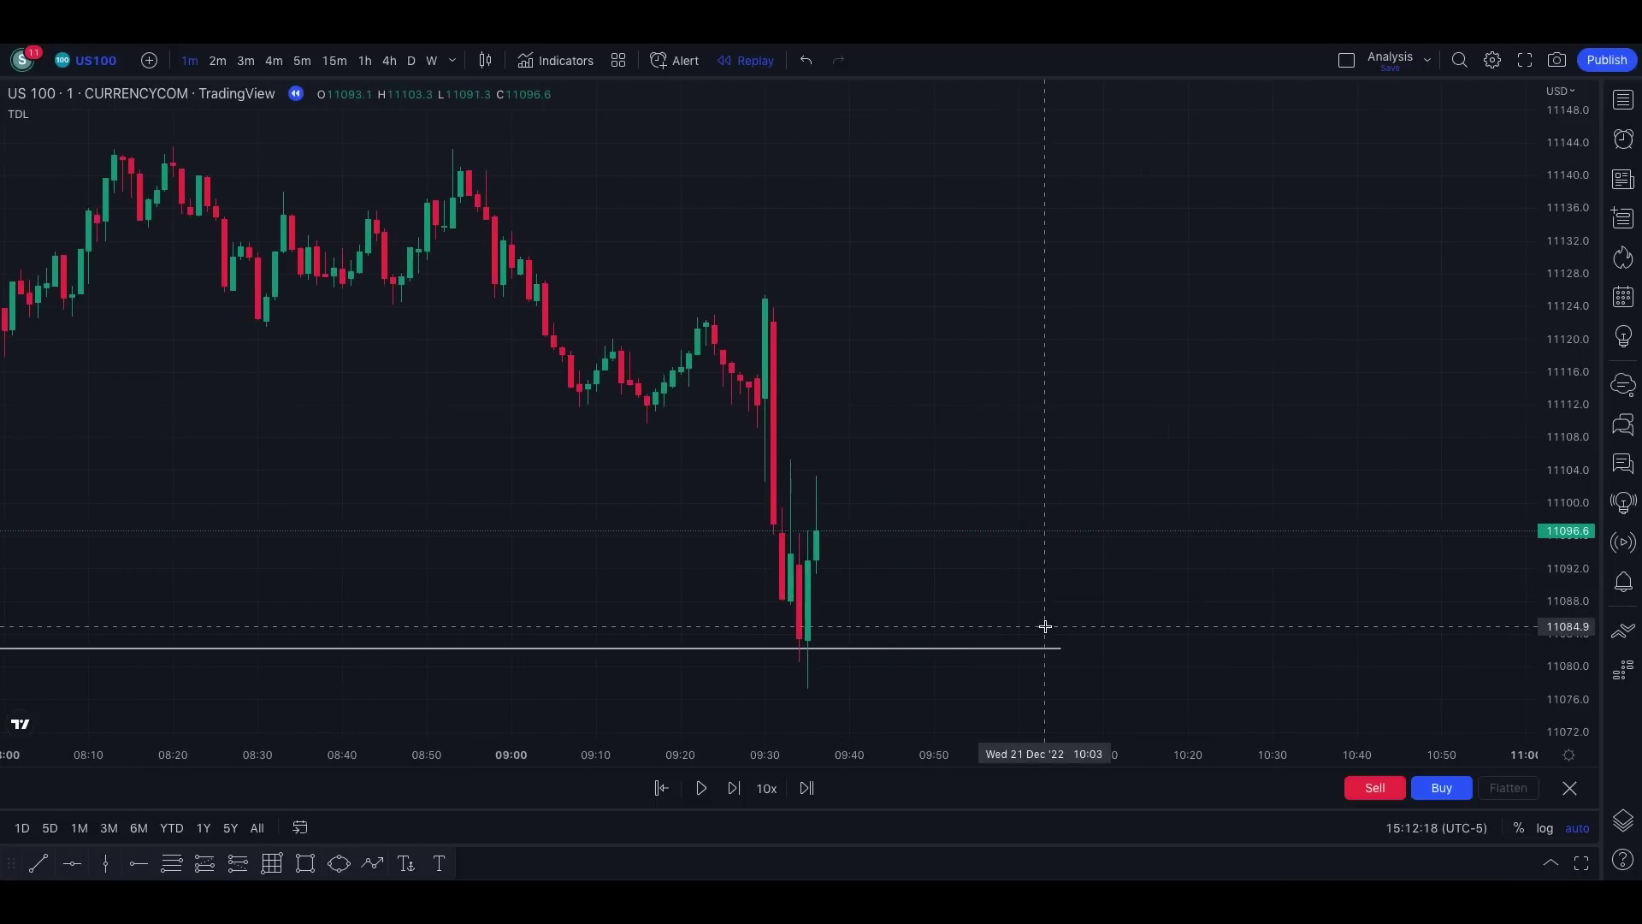
{"action": "left_click", "coordinate": [733, 789]}
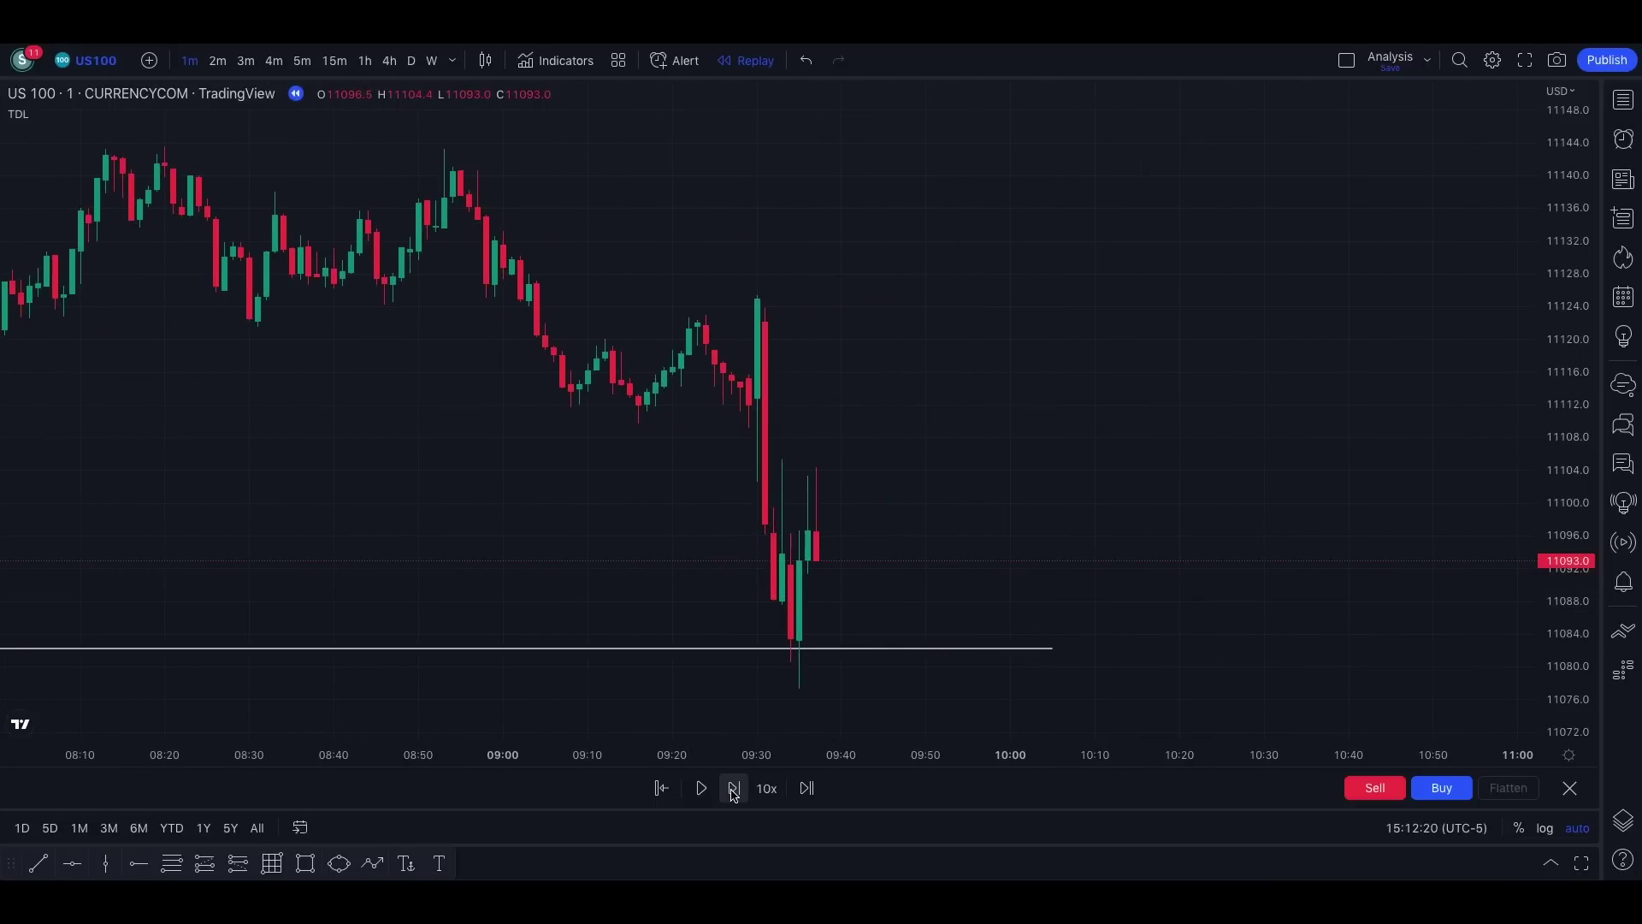
{"action": "left_click", "coordinate": [733, 788]}
{"action": "left_click", "coordinate": [733, 788]}
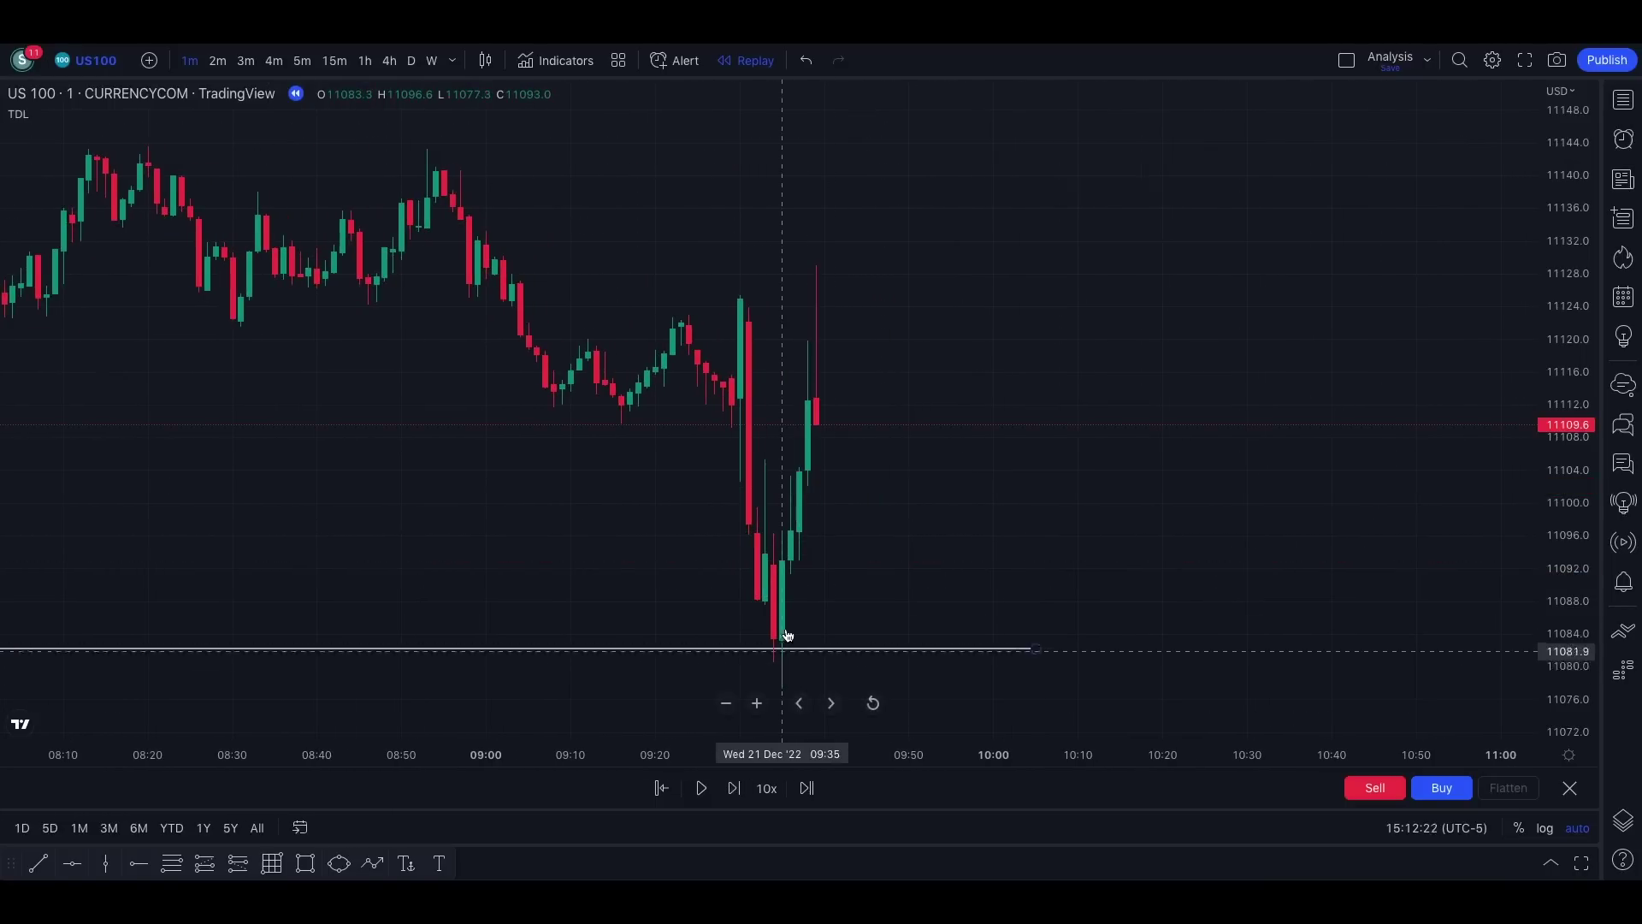
Step: Circle the 09:30 swing high, at about 11125, with a red ellipse
{"action": "left_click", "coordinate": [336, 863]}
{"action": "left_click_drag", "start_coordinate": [743, 283], "coordinate": [741, 336]}
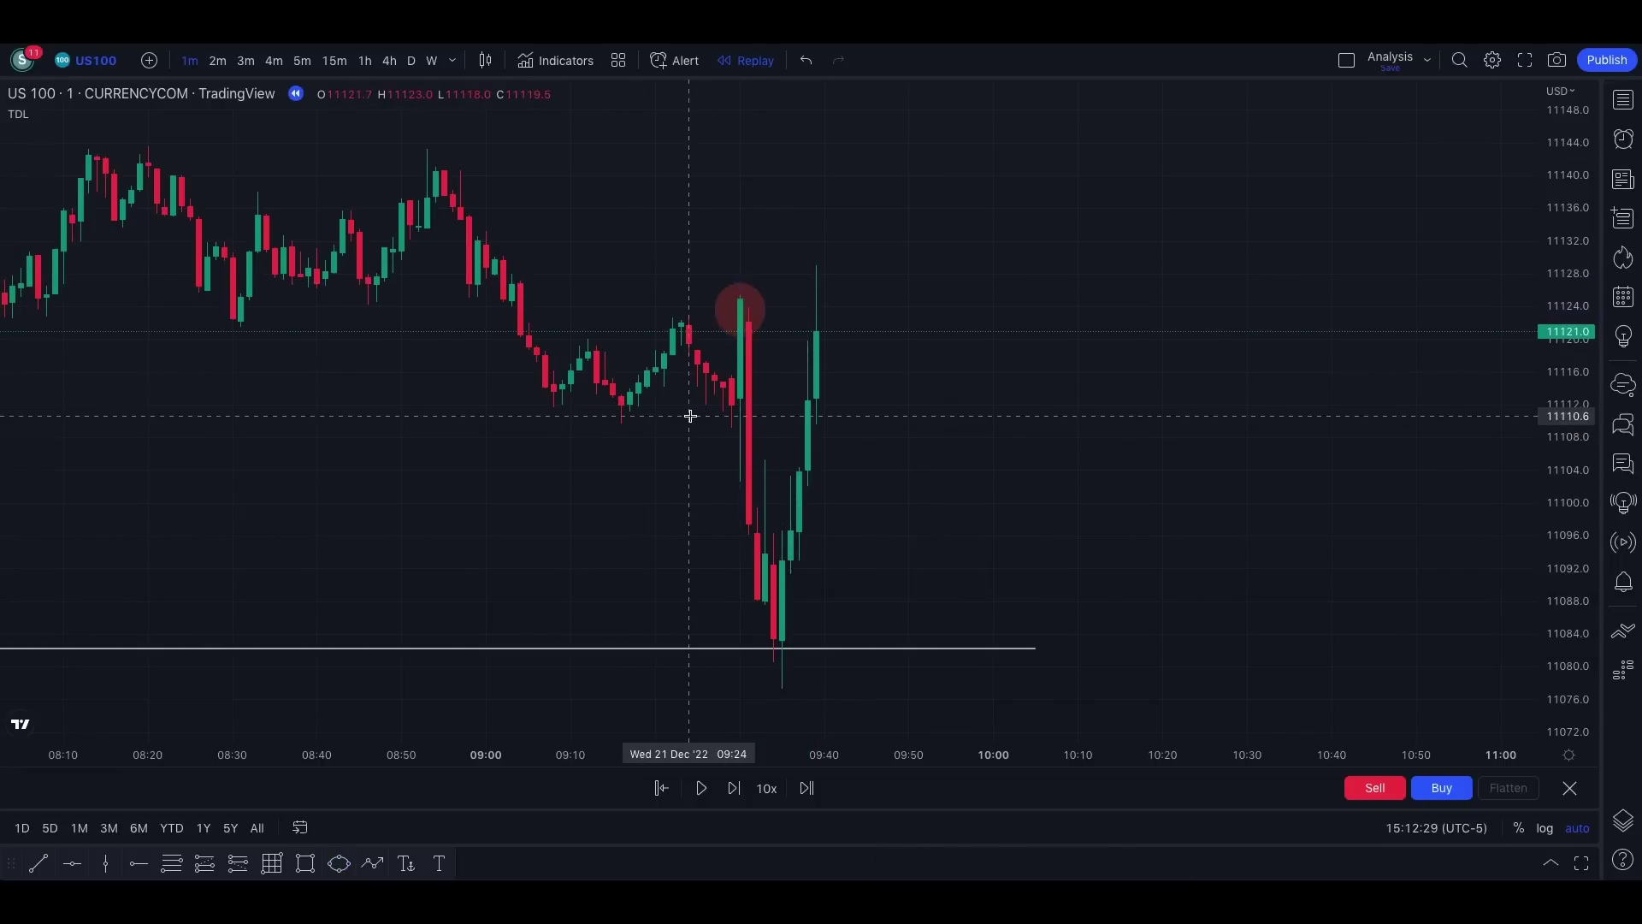
{"action": "scroll", "coordinate": [916, 249], "scroll_direction": "up", "scroll_amount": 2}
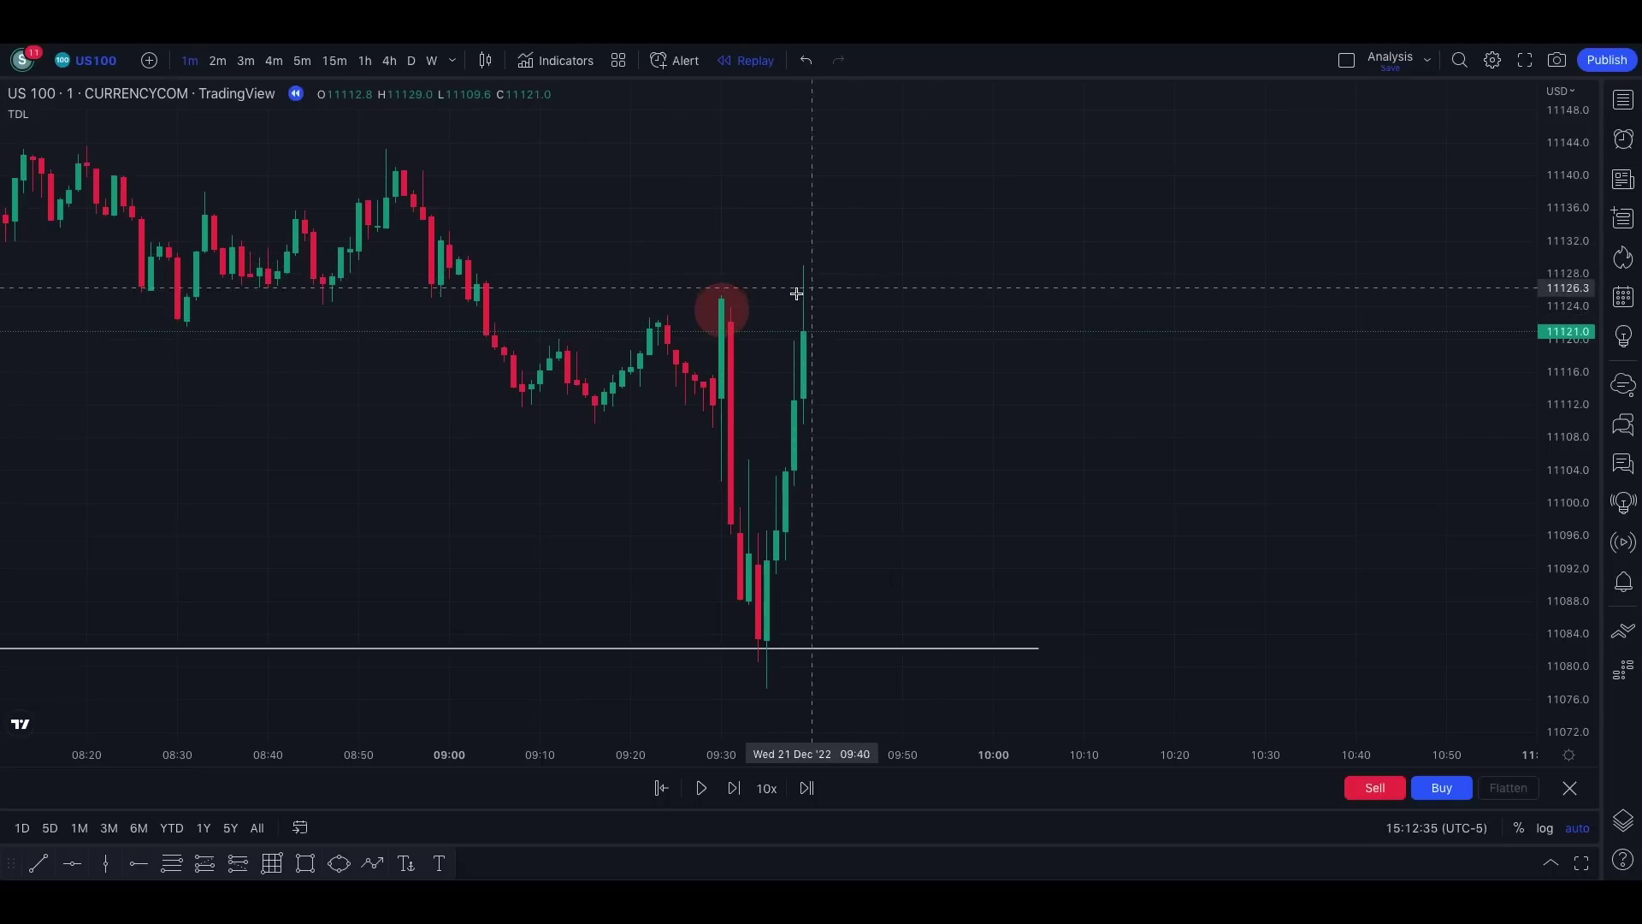
{"action": "scroll", "coordinate": [907, 278], "scroll_direction": "up", "scroll_amount": 1}
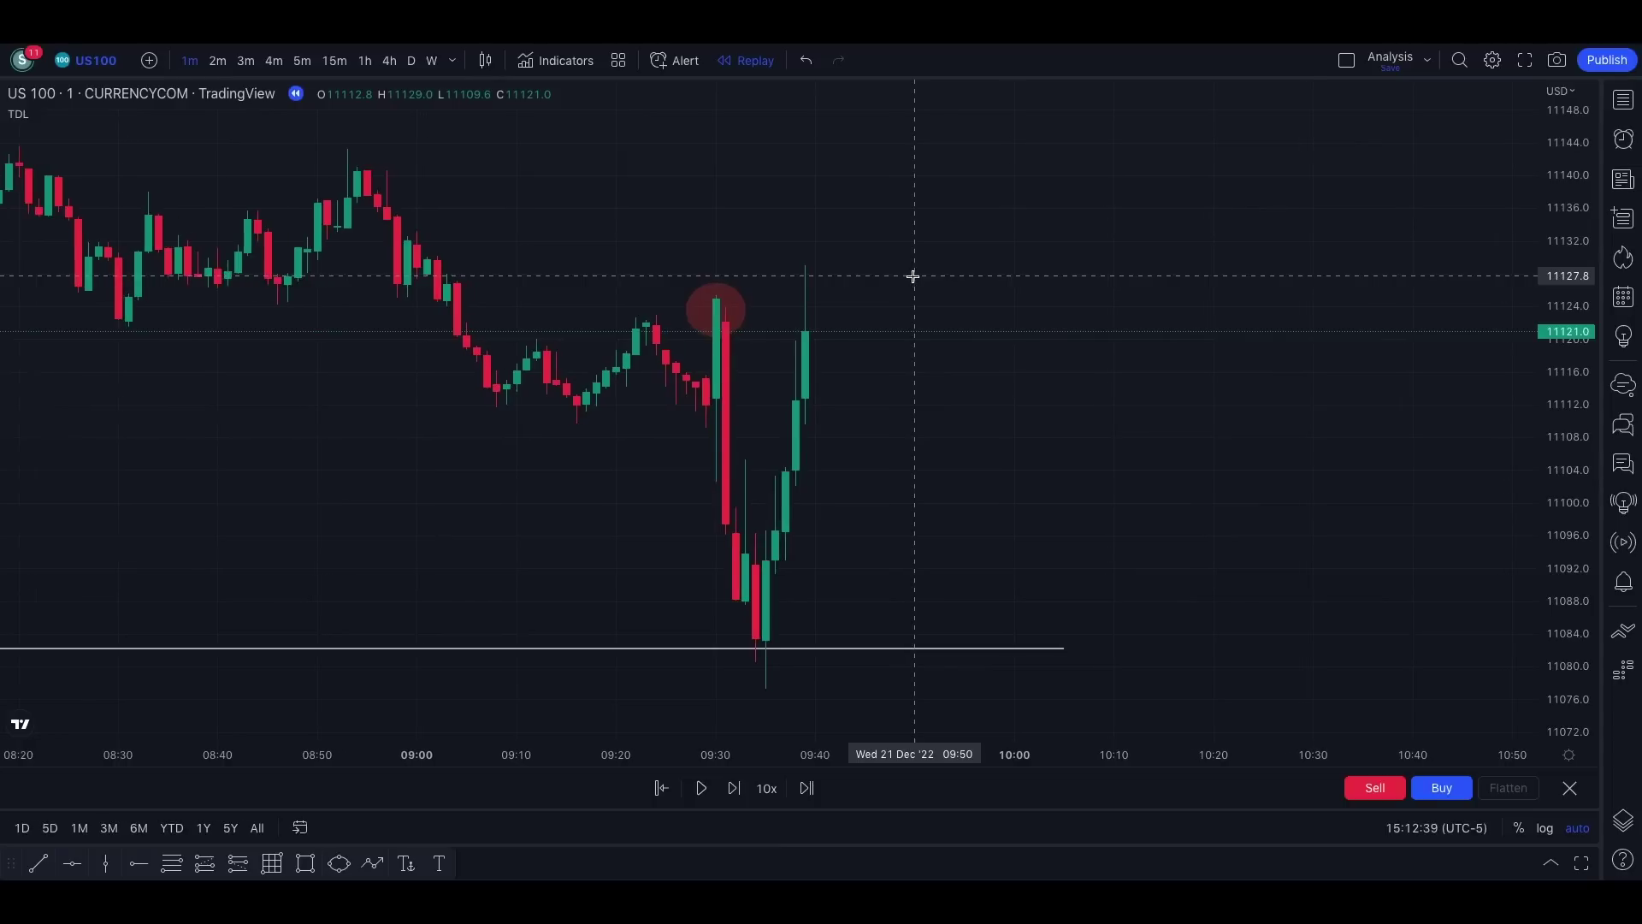
Step: Try marking the 1-minute fair value gap between about 11105 and 11110 with a rectangle from 09:37, and remove it
{"action": "key", "text": "alt+shift+r"}
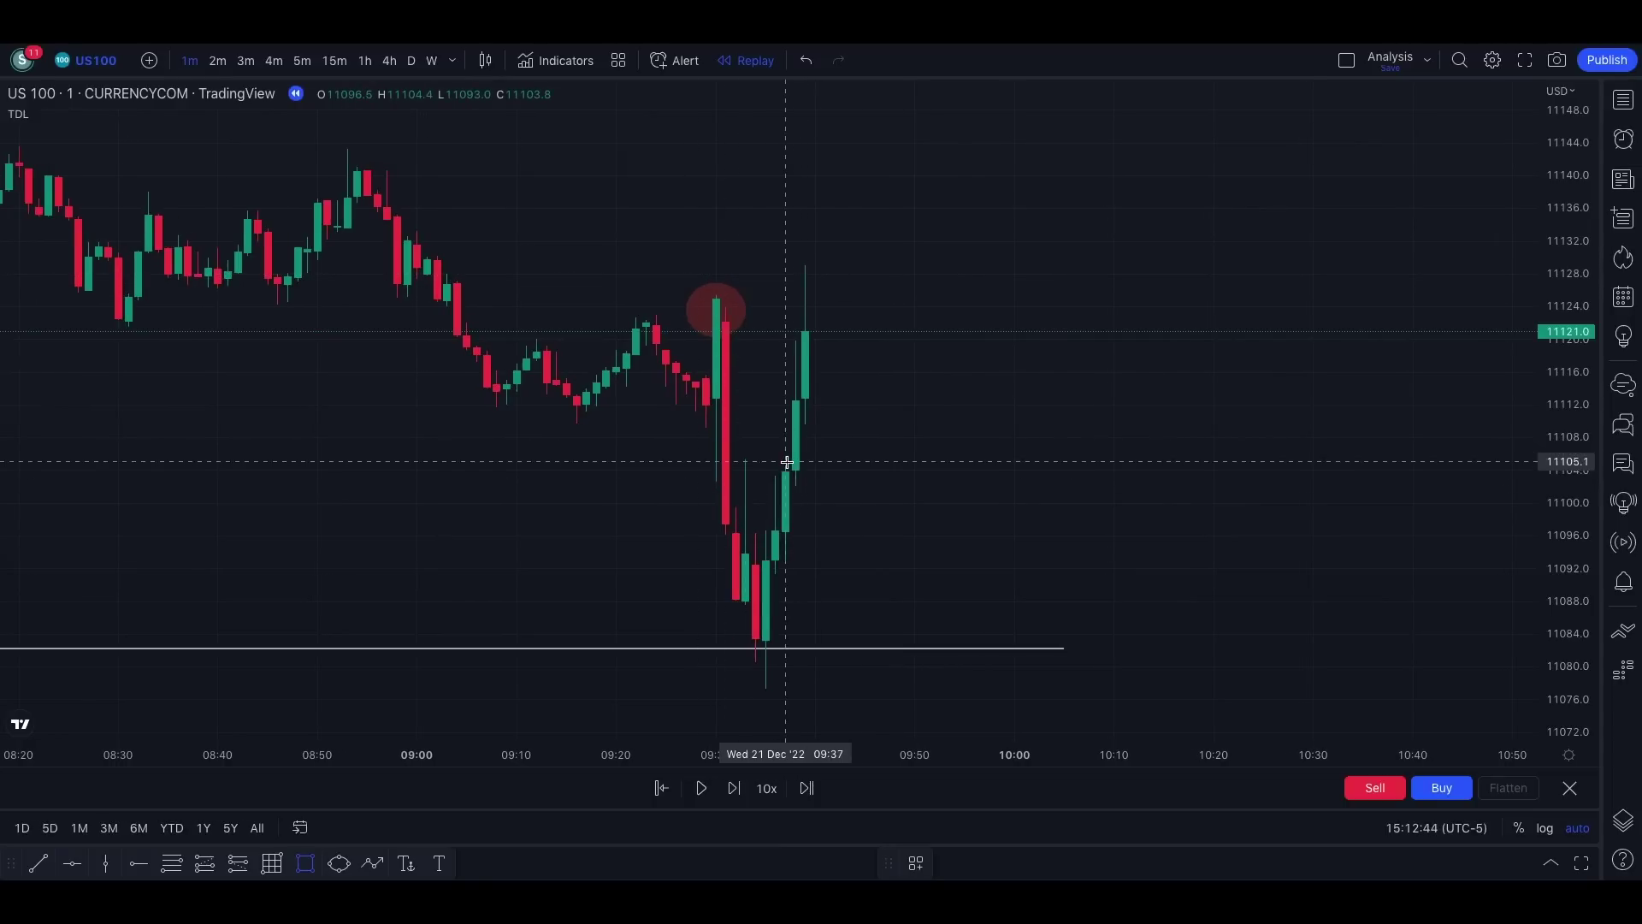
{"action": "left_click", "coordinate": [787, 462]}
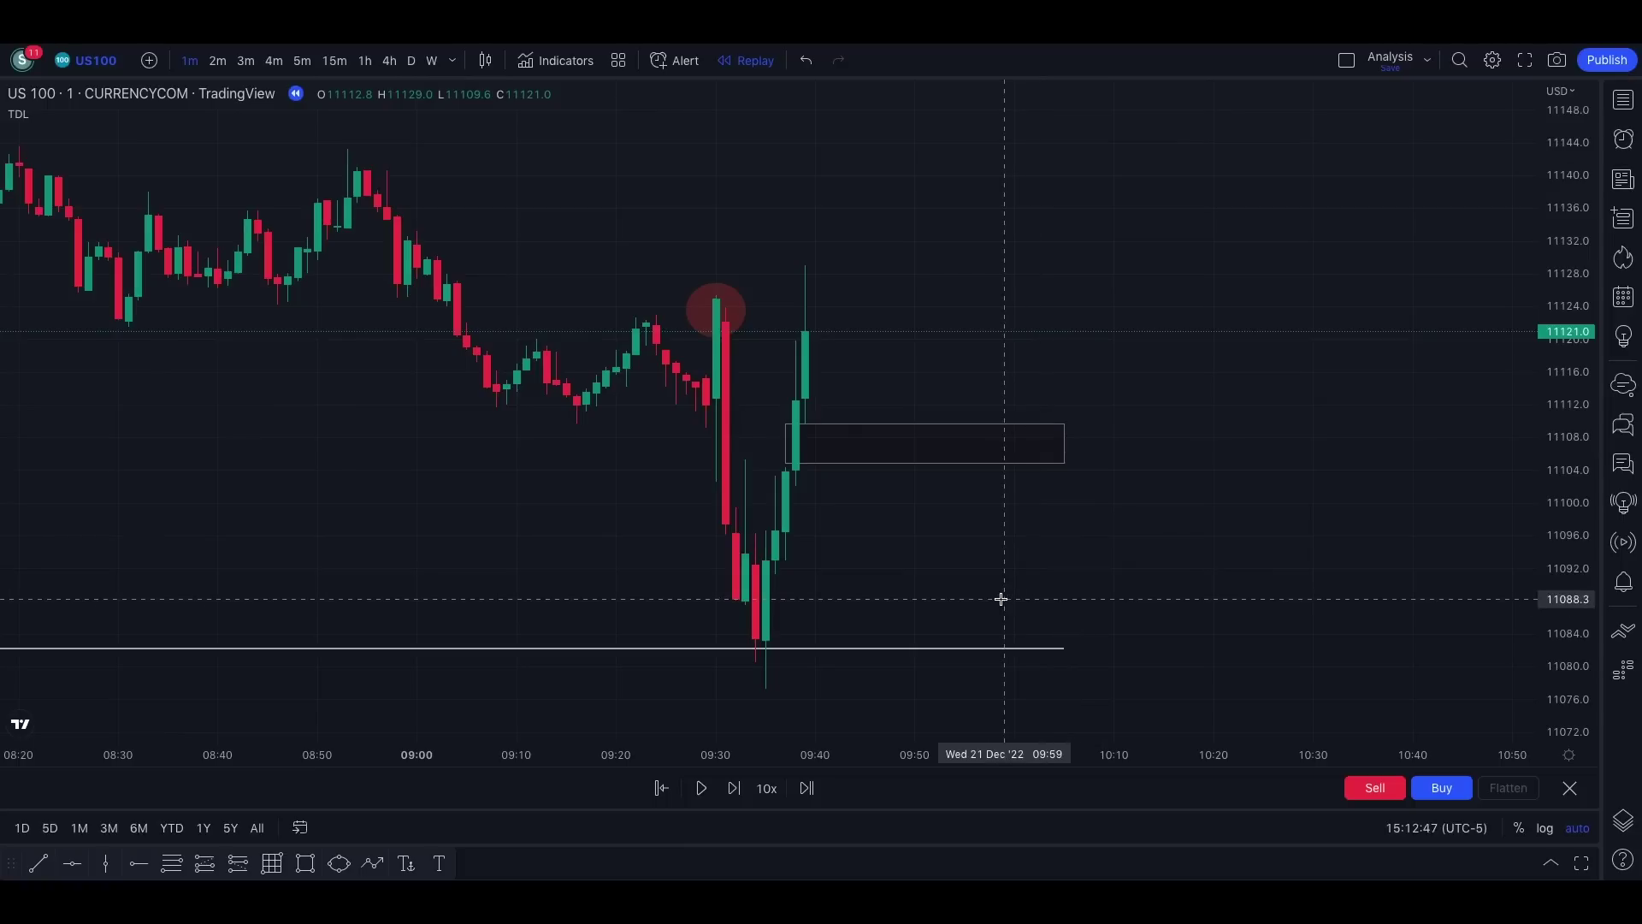
{"action": "key", "text": "Delete"}
Step: Switch to the 2-minute timeframe and outline the fair value gap between about 11096.5 and 11102 with a rectangle from 09:34 to 10:38
{"action": "left_click", "coordinate": [218, 60]}
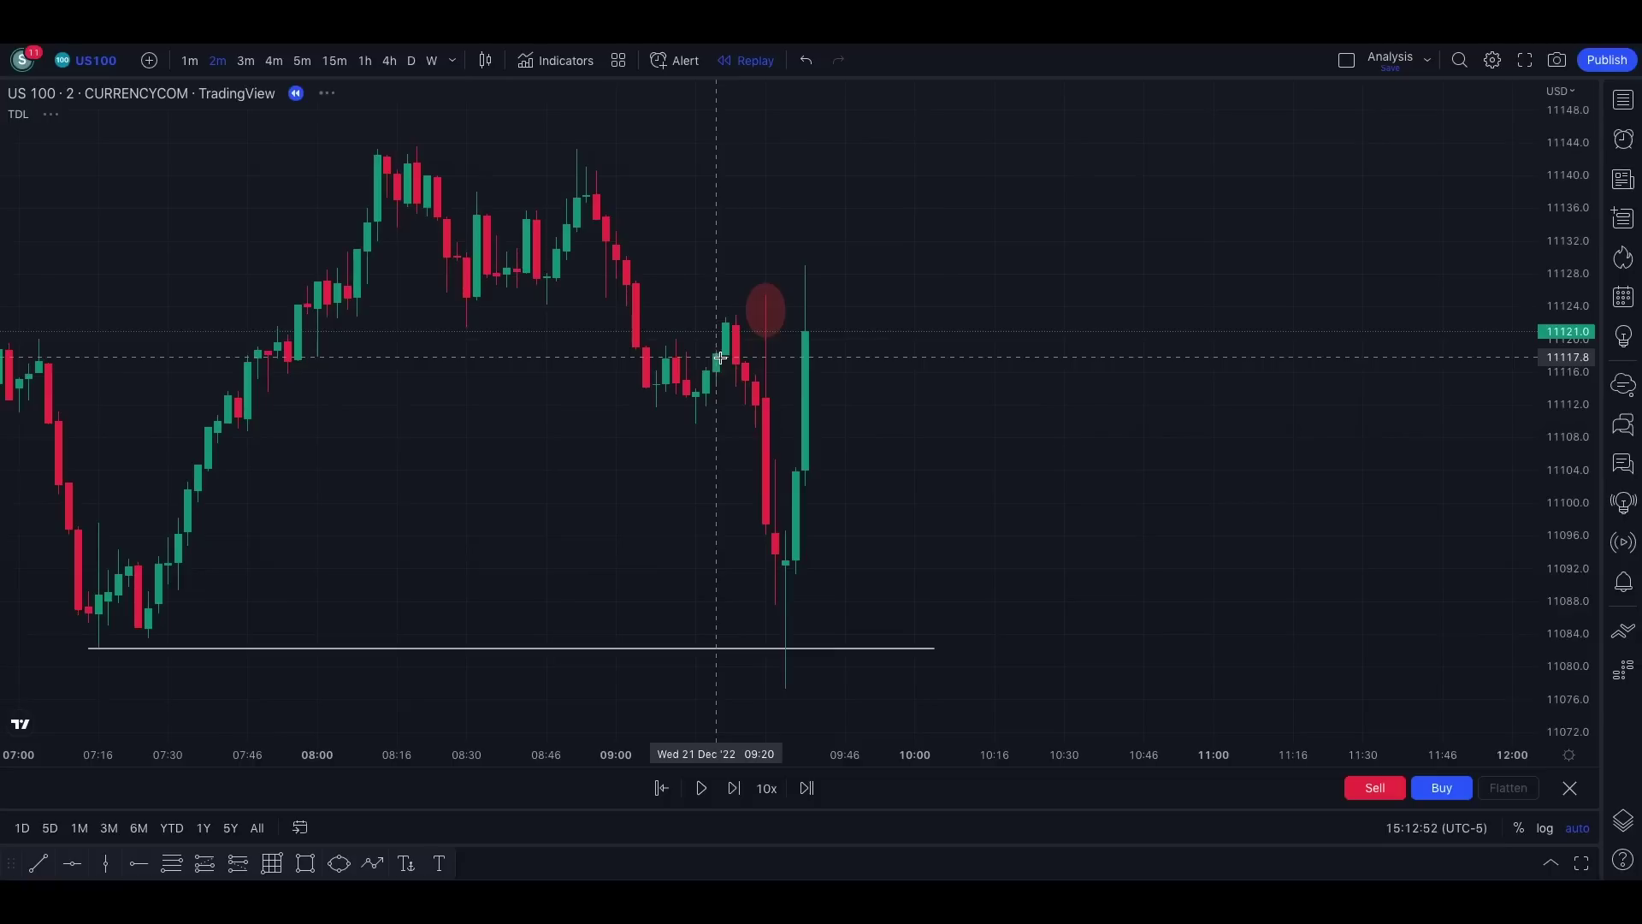
{"action": "scroll", "coordinate": [721, 363], "scroll_direction": "up", "scroll_amount": 3}
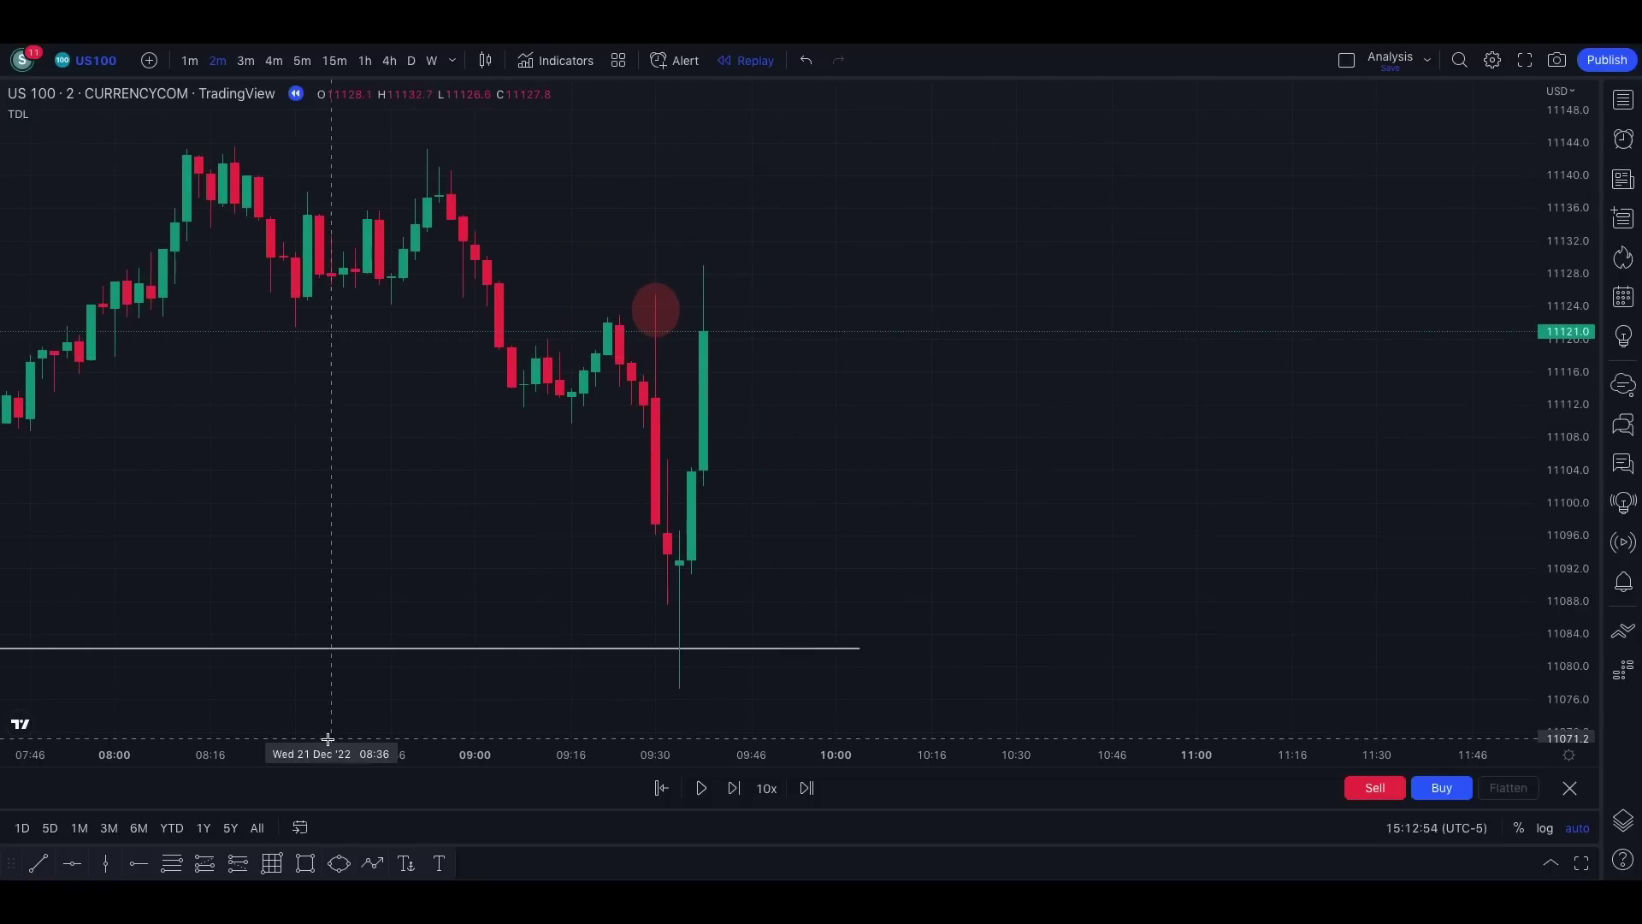
{"action": "left_click", "coordinate": [313, 865]}
{"action": "mouse_move", "coordinate": [680, 531]}
{"action": "left_mouse_down"}
{"action": "mouse_move", "coordinate": [1044, 505]}
{"action": "mouse_move", "coordinate": [1065, 485]}
{"action": "left_mouse_up"}
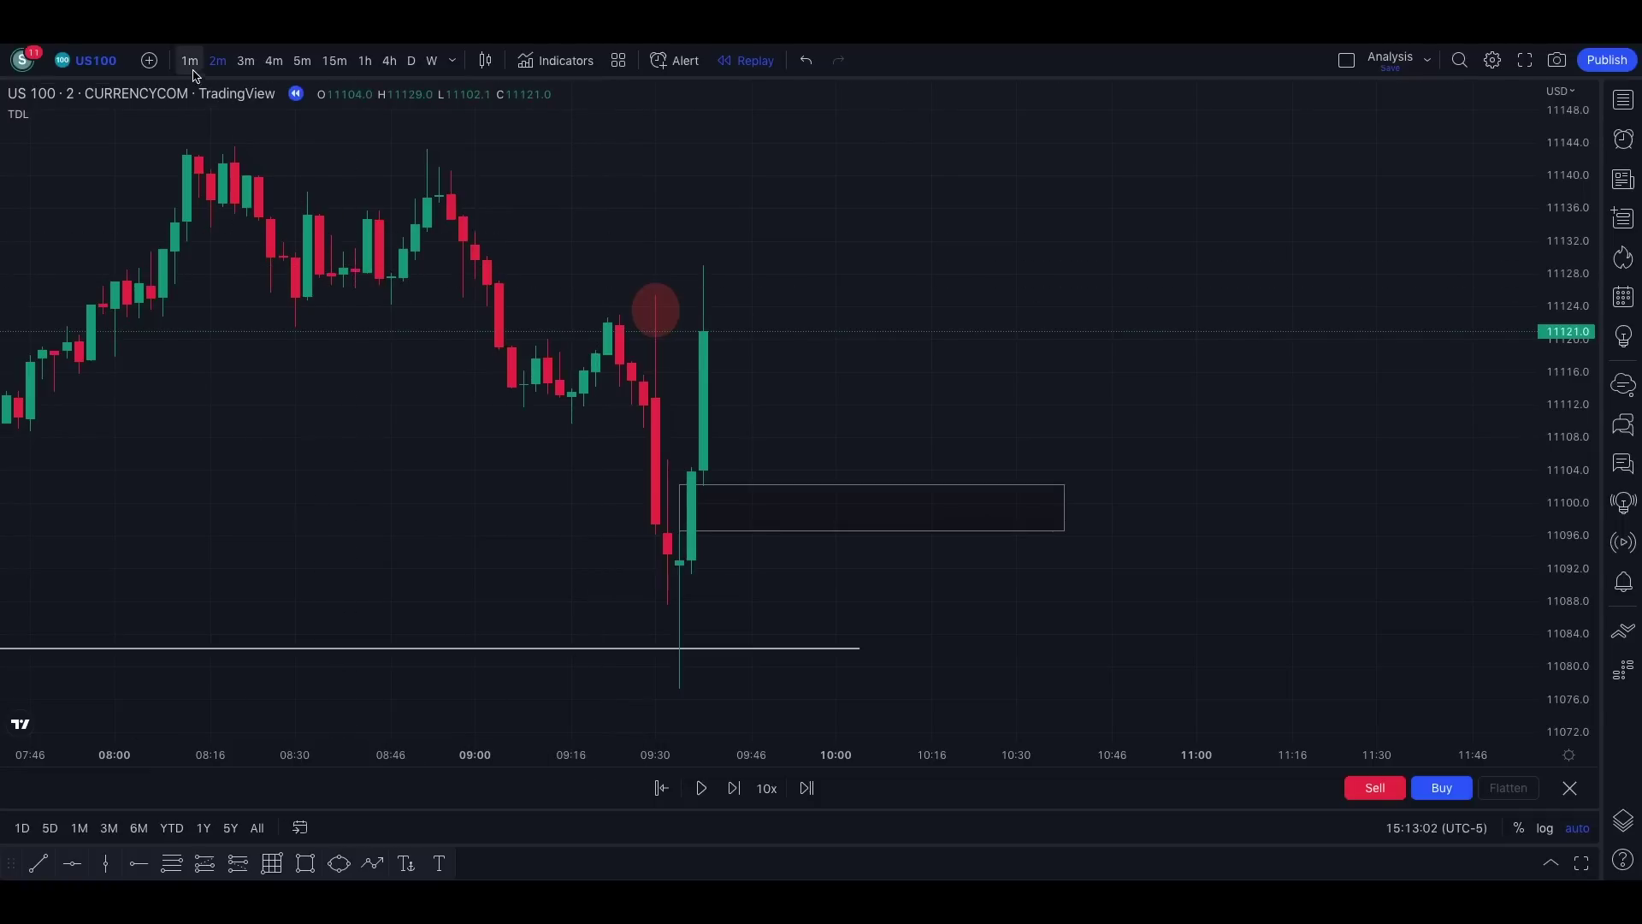
Step: Place a long position at 09:42 with entry at 11102.4, the gap's upper edge, and its stop at 11076.9 below the swept low
{"action": "left_click", "coordinate": [205, 864]}
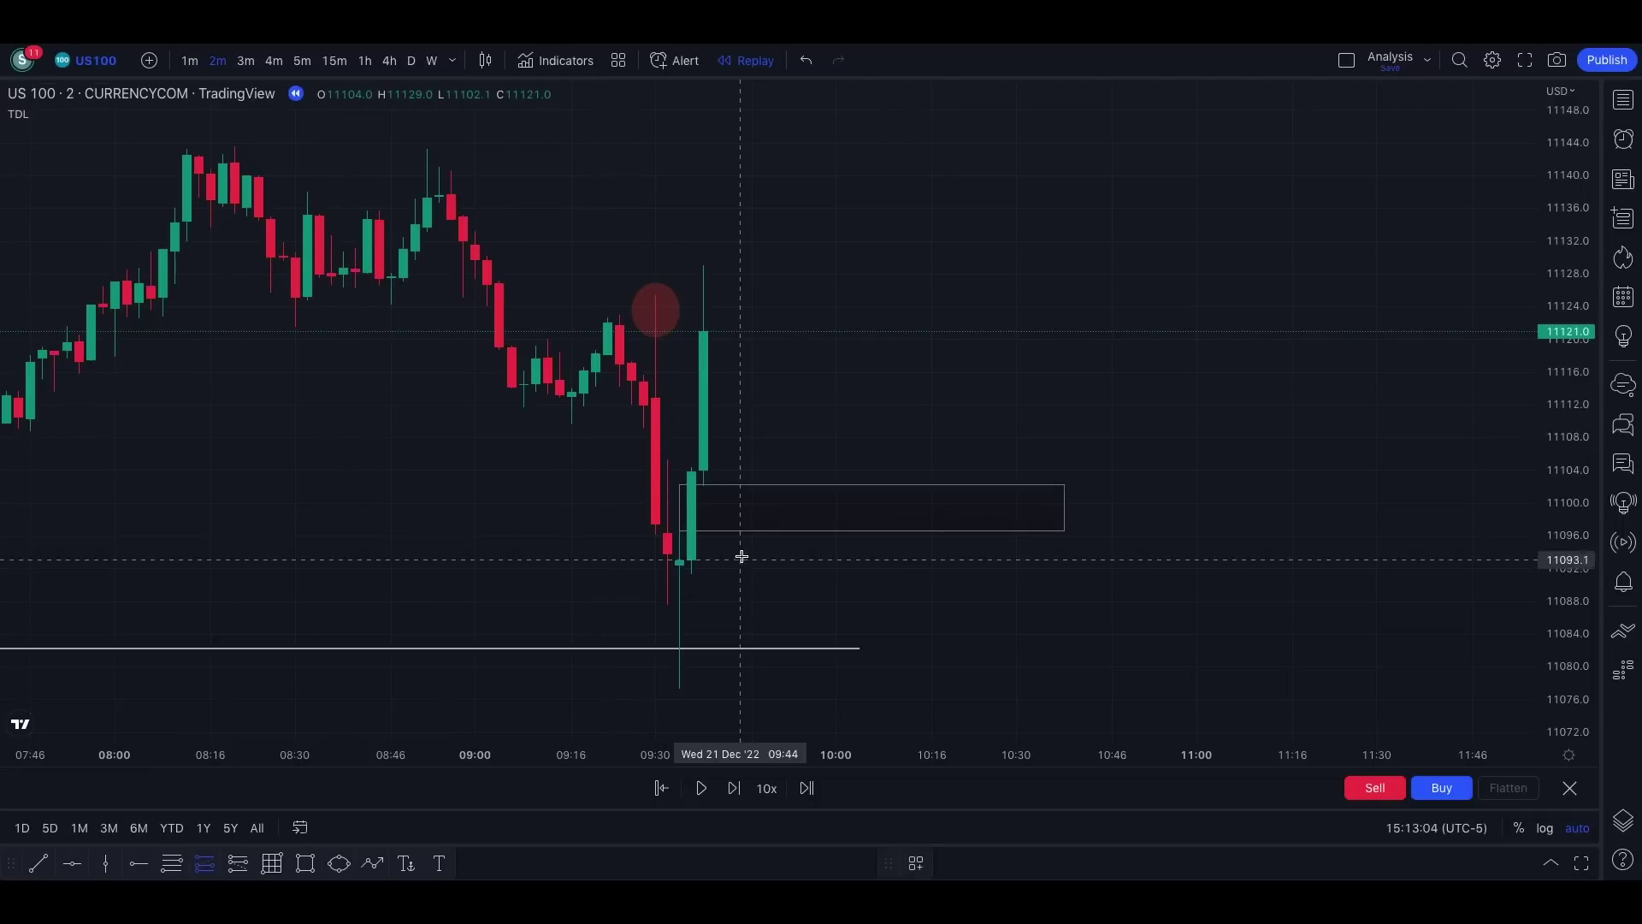
{"action": "left_click", "coordinate": [730, 484]}
{"action": "left_click_drag", "start_coordinate": [730, 592], "coordinate": [718, 689]}
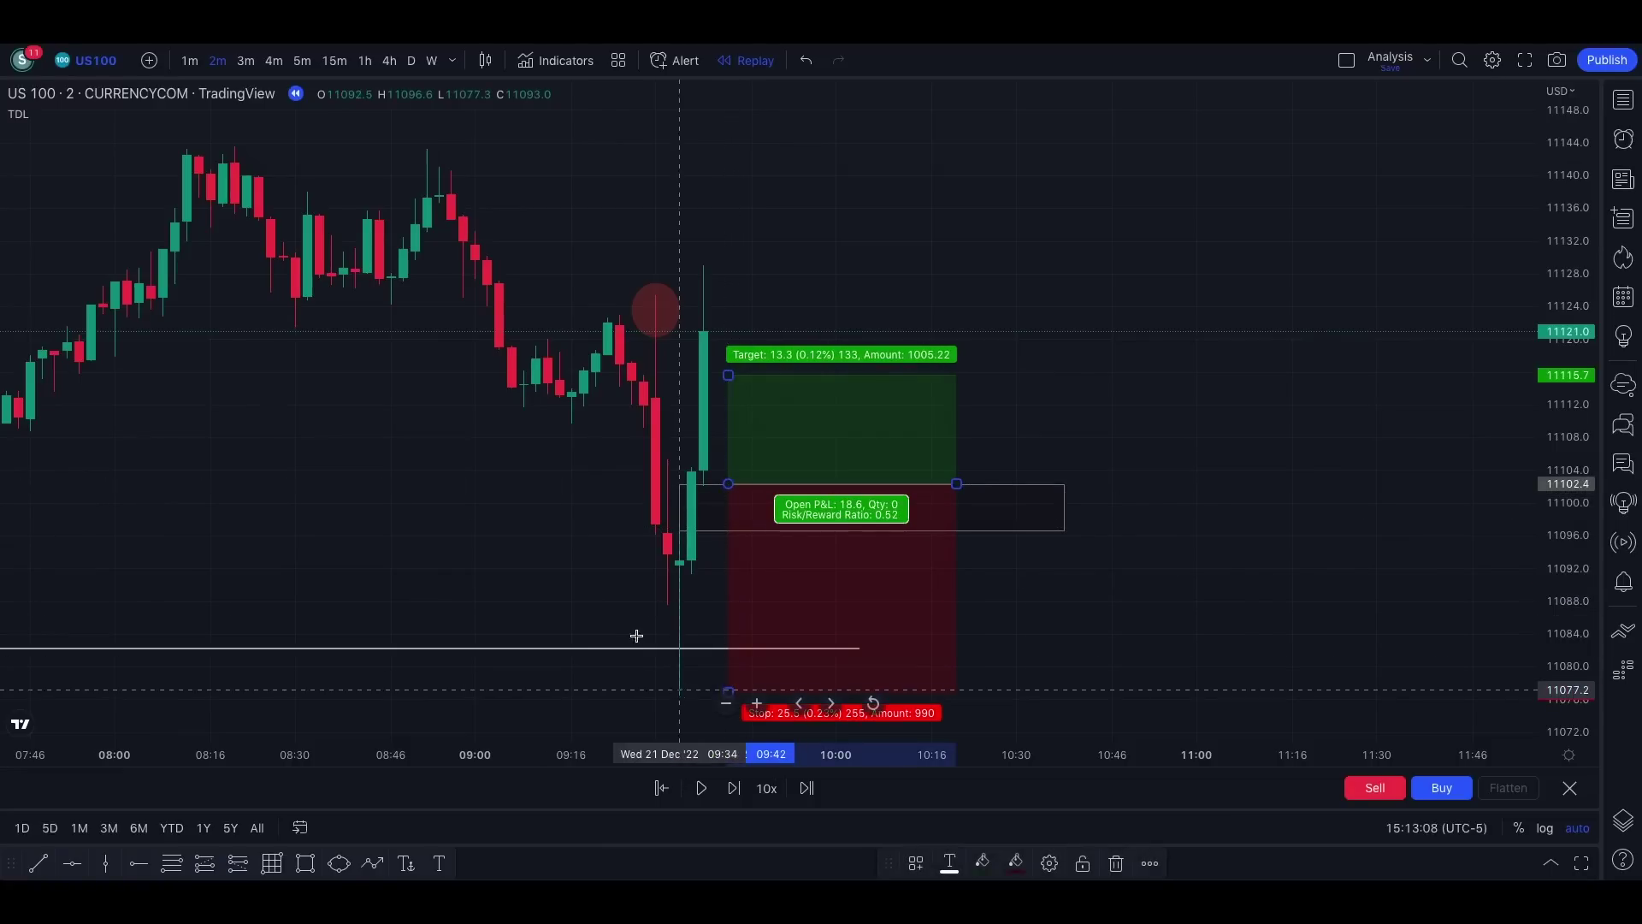
Step: Raise the long position's target to 11166.7
{"action": "scroll", "coordinate": [630, 627], "scroll_direction": "down", "scroll_amount": 5}
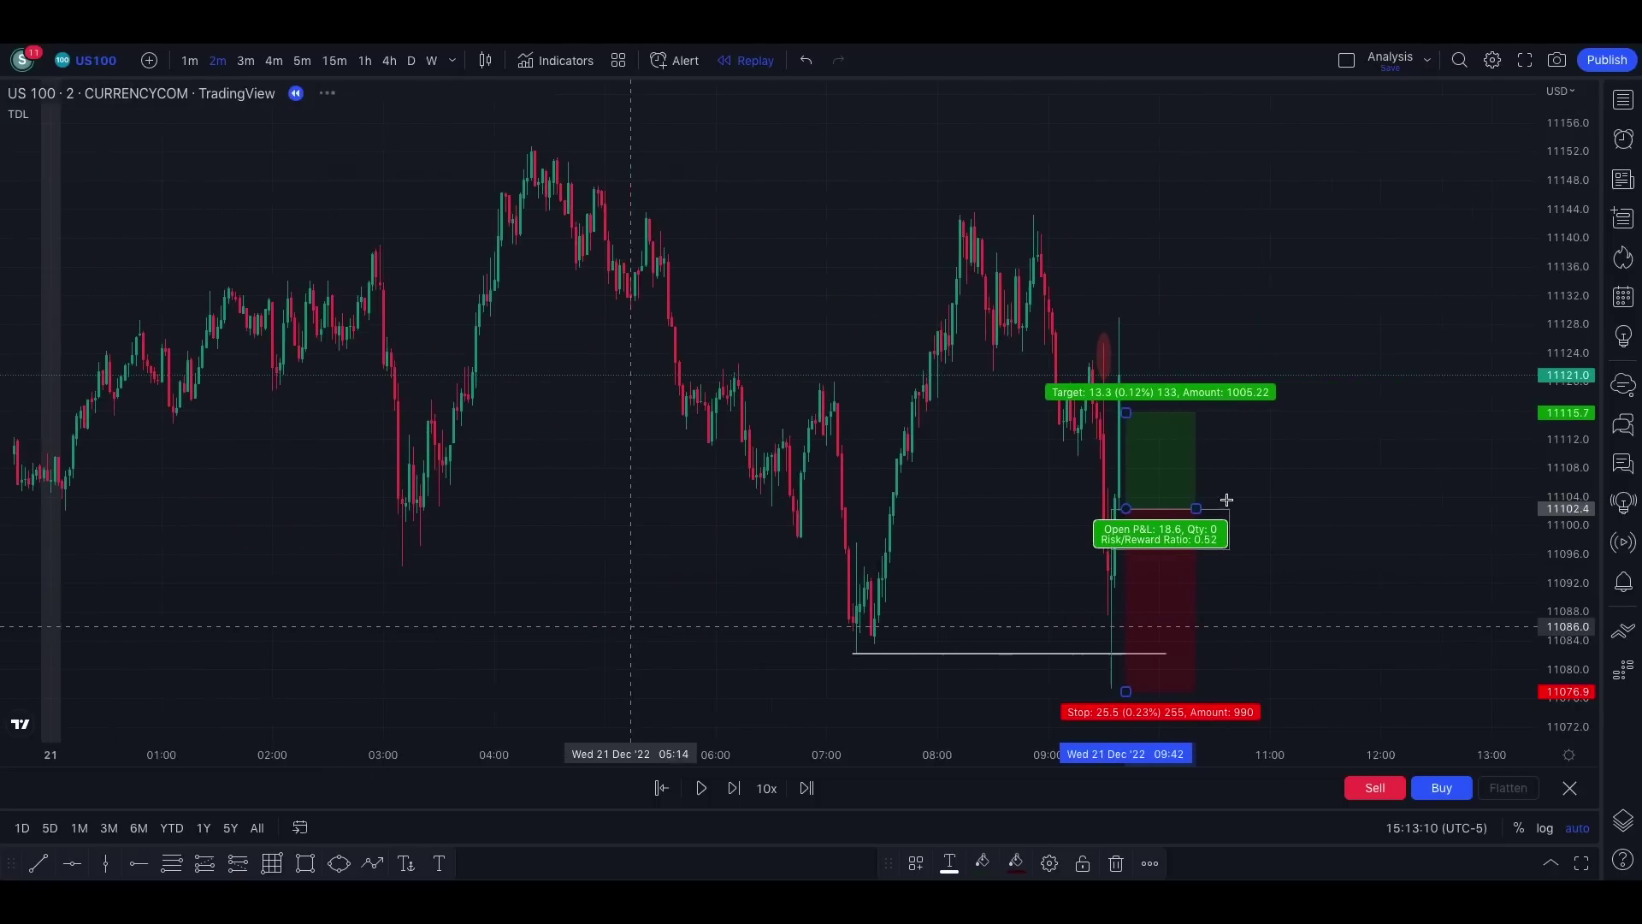
{"action": "left_click_drag", "start_coordinate": [1228, 507], "coordinate": [1189, 498]}
{"action": "left_click_drag", "start_coordinate": [1084, 413], "coordinate": [1074, 92]}
{"action": "scroll", "coordinate": [1065, 310], "scroll_direction": "down", "scroll_amount": 4}
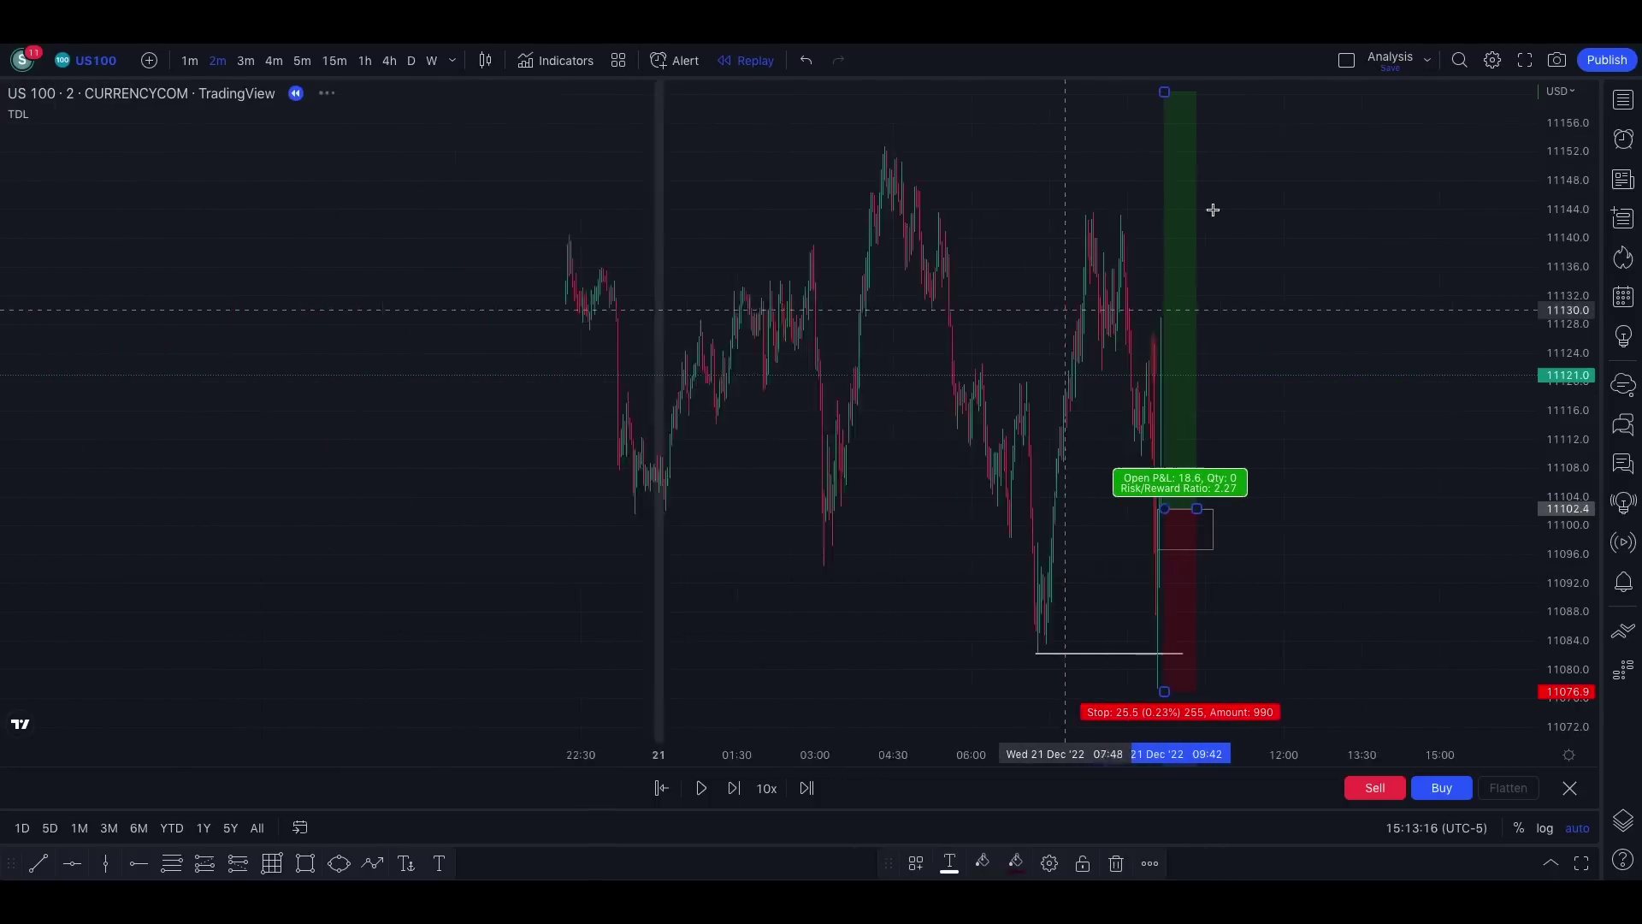
{"action": "scroll", "coordinate": [1065, 309], "scroll_direction": "down", "scroll_amount": 1}
{"action": "left_click_drag", "start_coordinate": [1169, 161], "coordinate": [1169, 141]}
{"action": "scroll", "coordinate": [1431, 213], "scroll_direction": "up", "scroll_amount": 4}
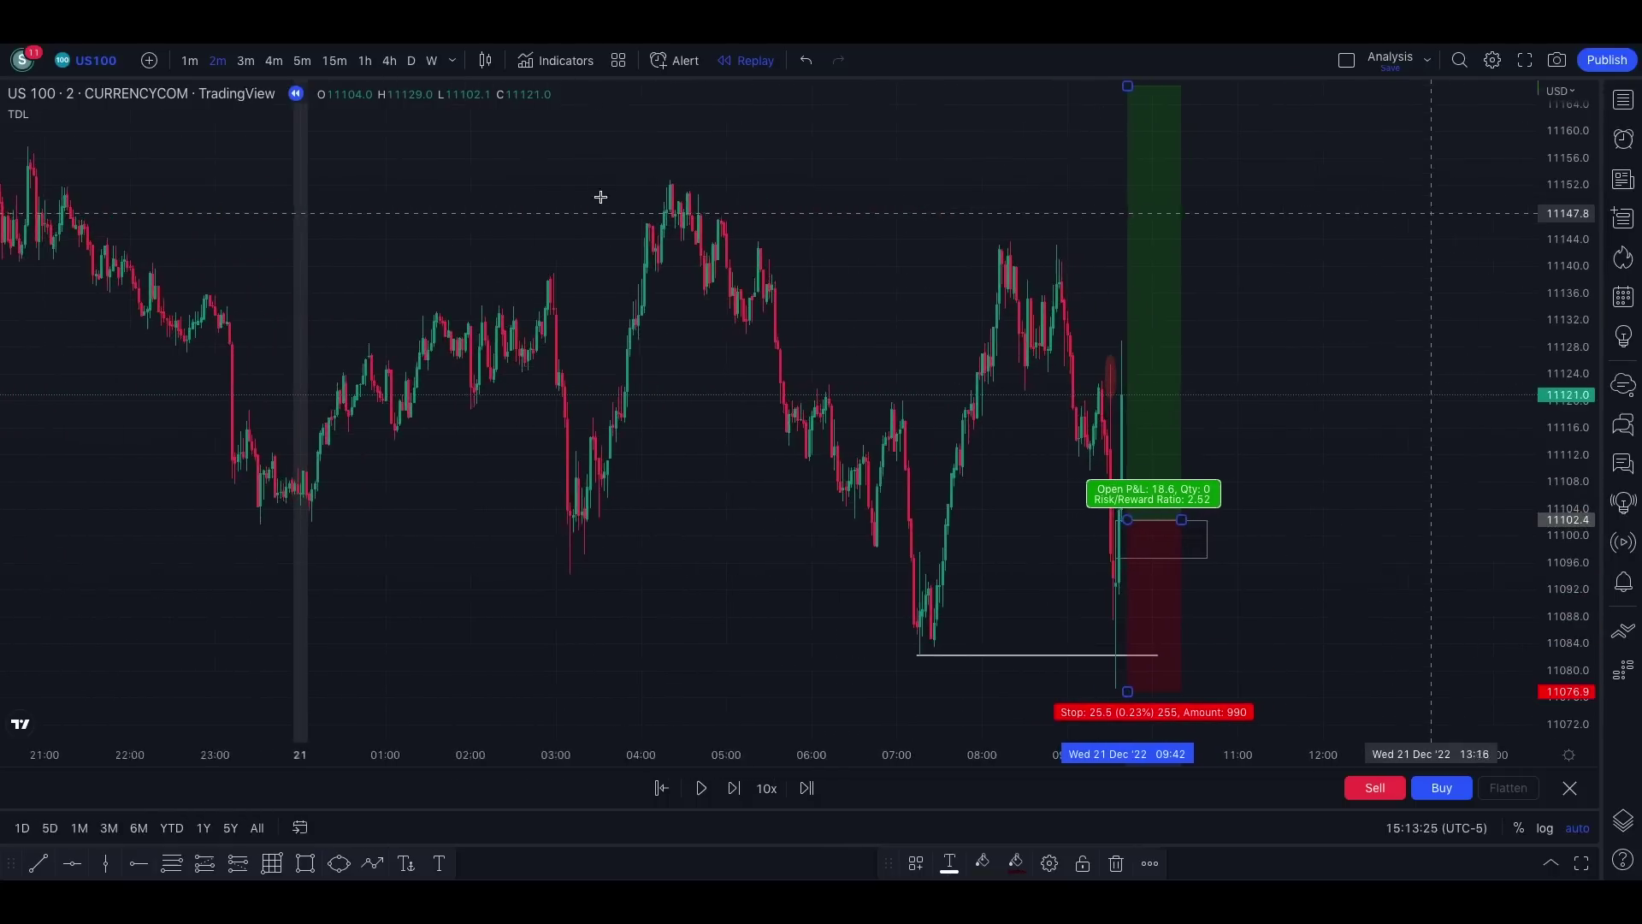
Step: Return to the 1-minute timeframe and play the replay to about 09:58
{"action": "left_click", "coordinate": [189, 62]}
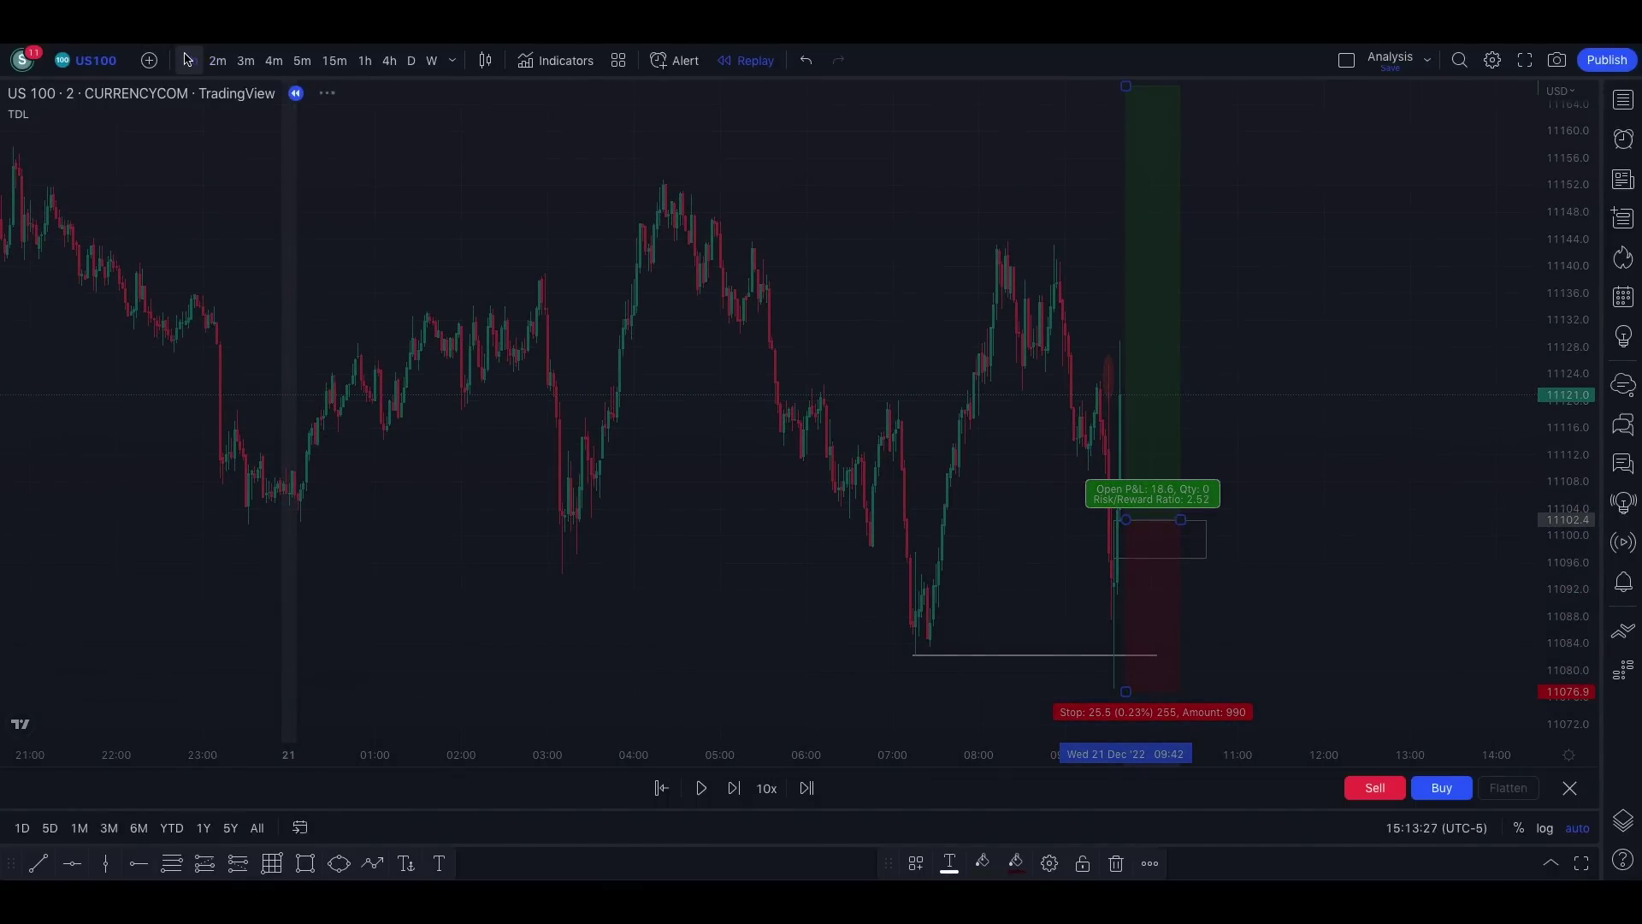
{"action": "scroll", "coordinate": [451, 295], "scroll_direction": "up", "scroll_amount": 5}
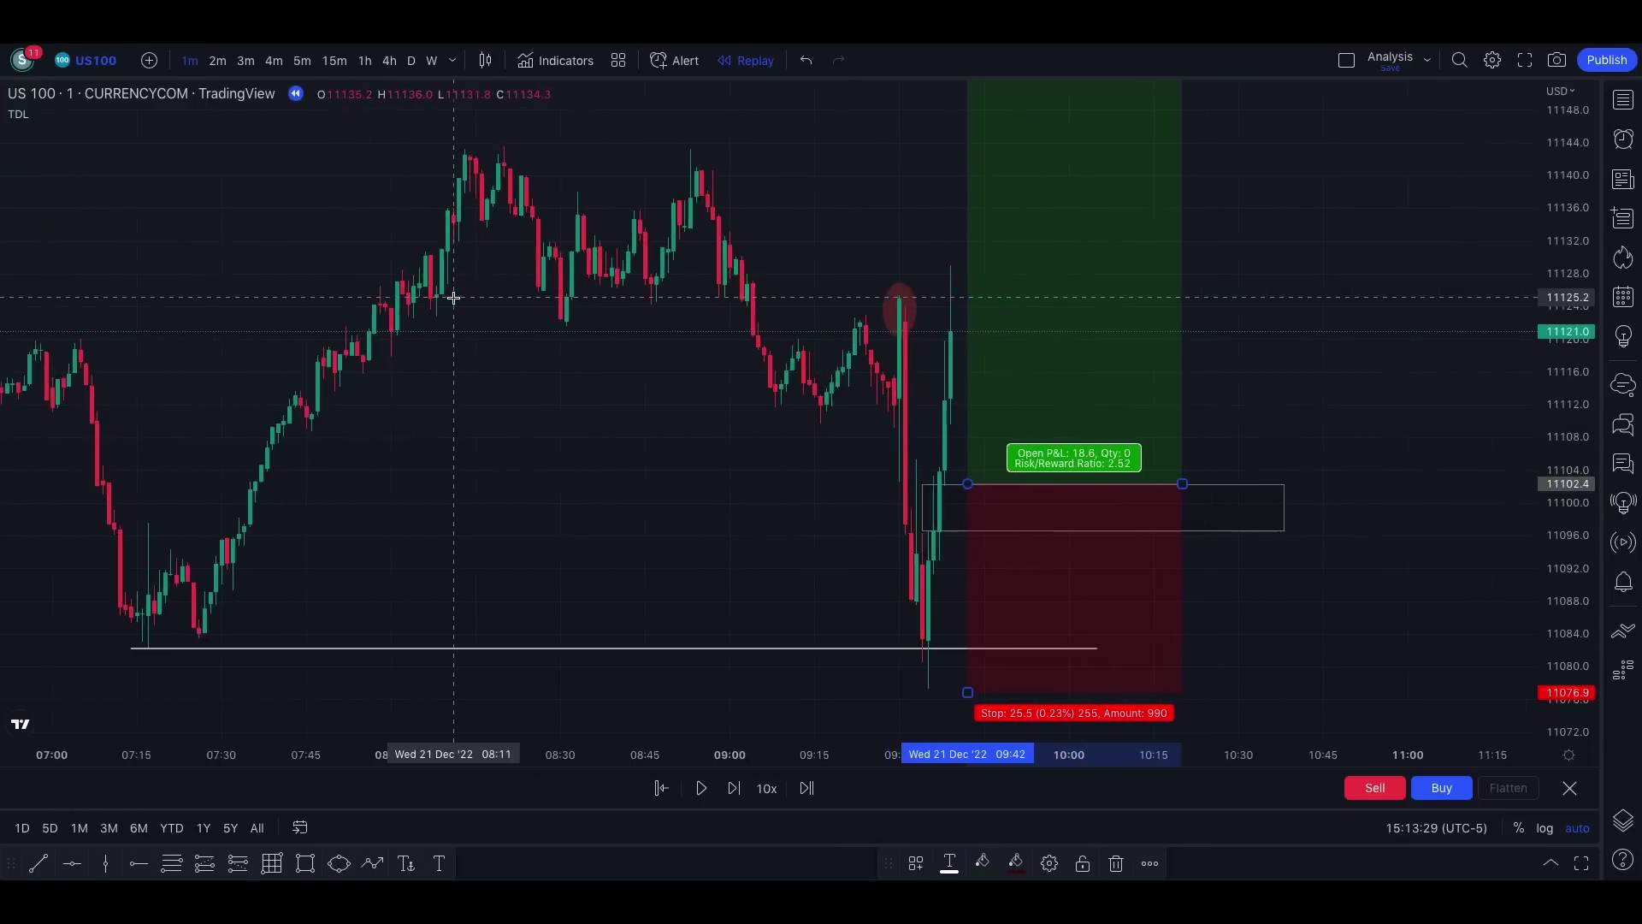
{"action": "scroll", "coordinate": [453, 298], "scroll_direction": "up", "scroll_amount": 5}
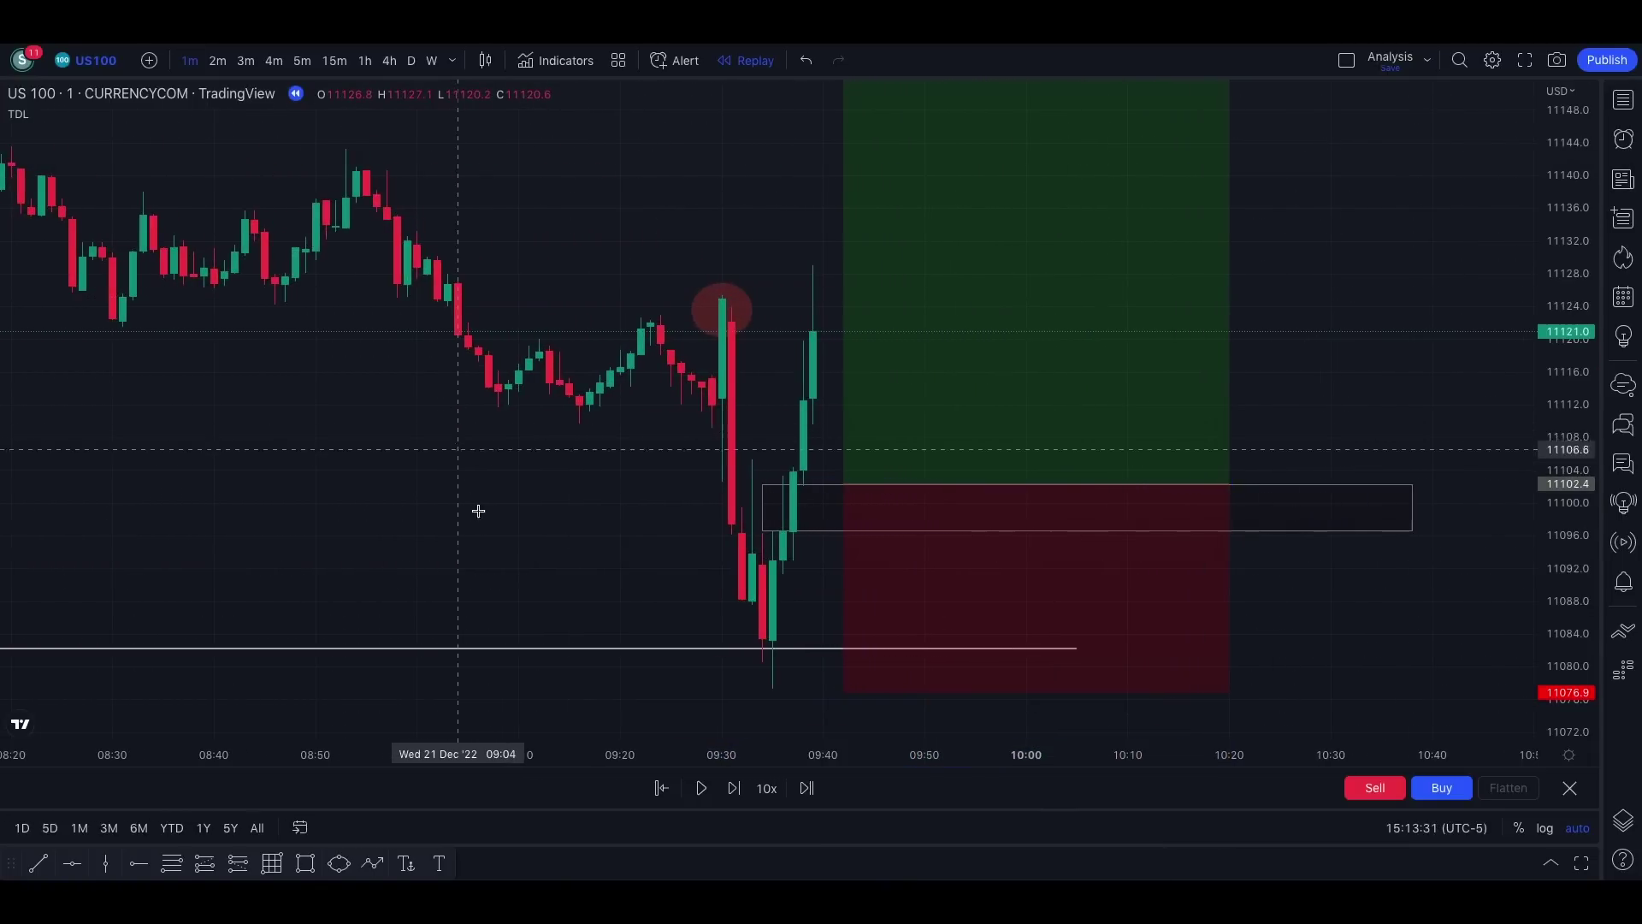
{"action": "left_click", "coordinate": [700, 787]}
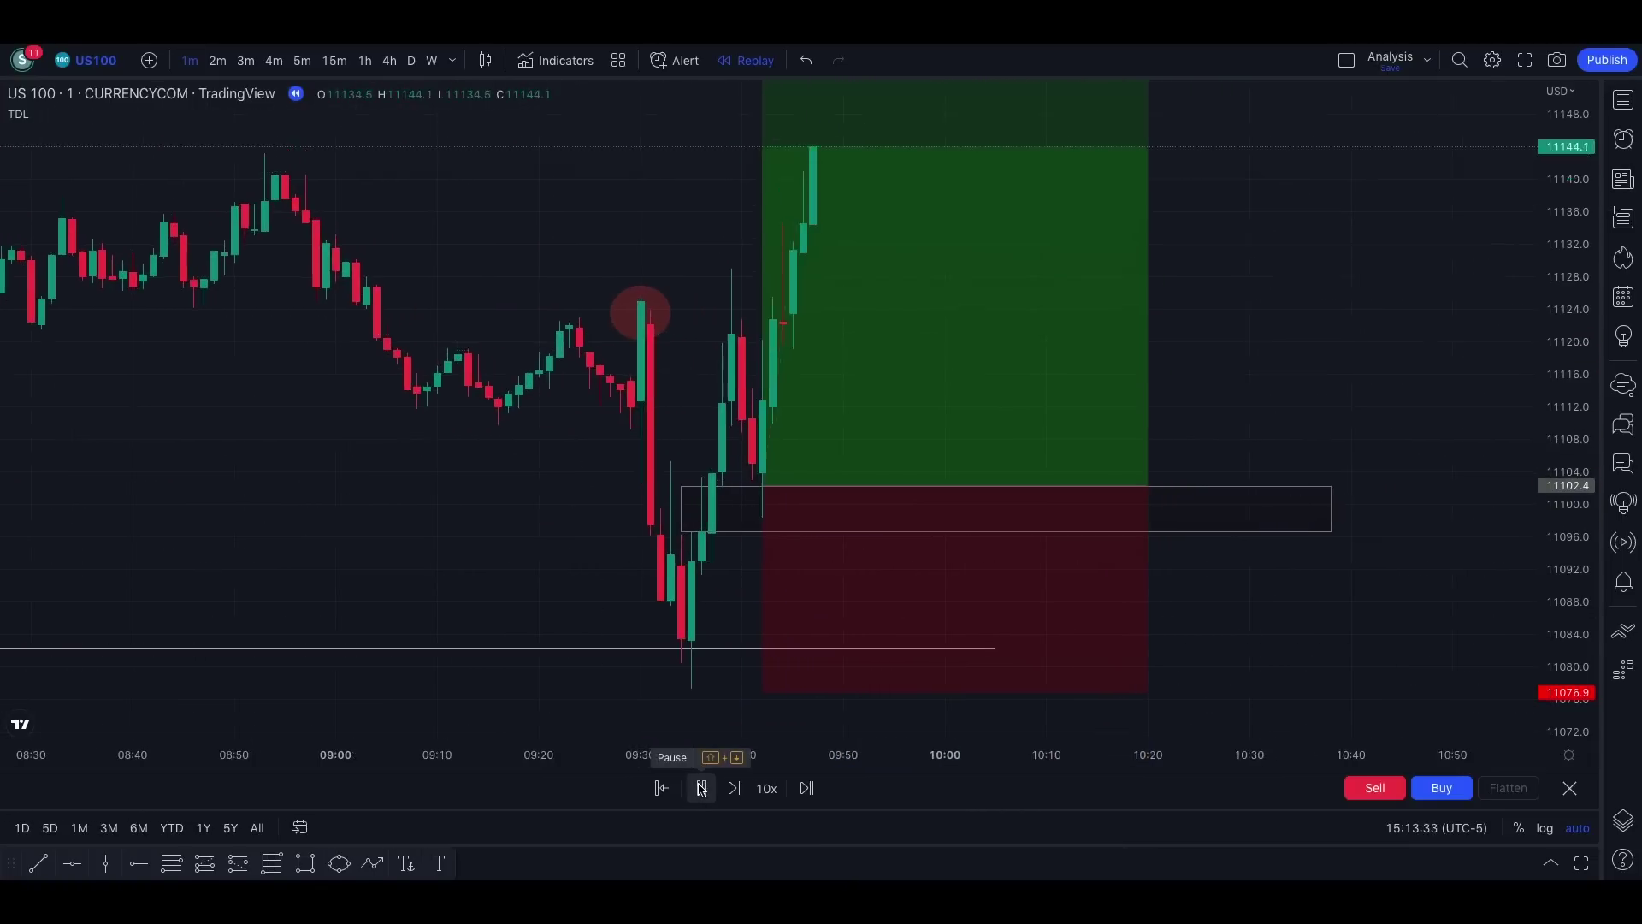
{"action": "left_click", "coordinate": [699, 787]}
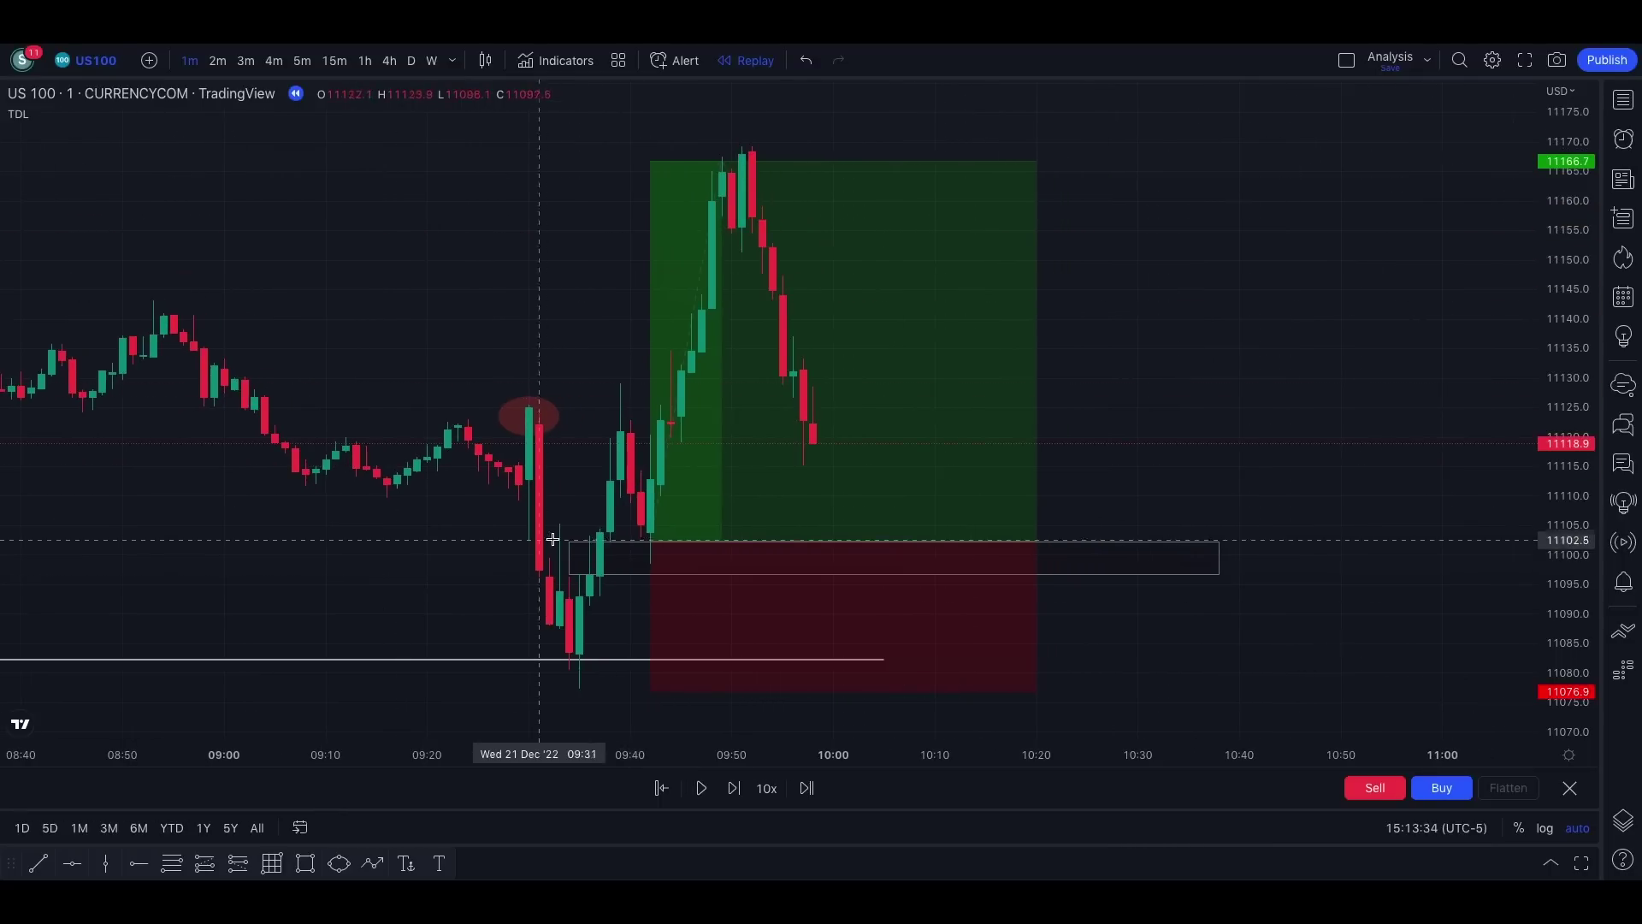
{"action": "scroll", "coordinate": [450, 533], "scroll_direction": "left", "scroll_amount": 5}
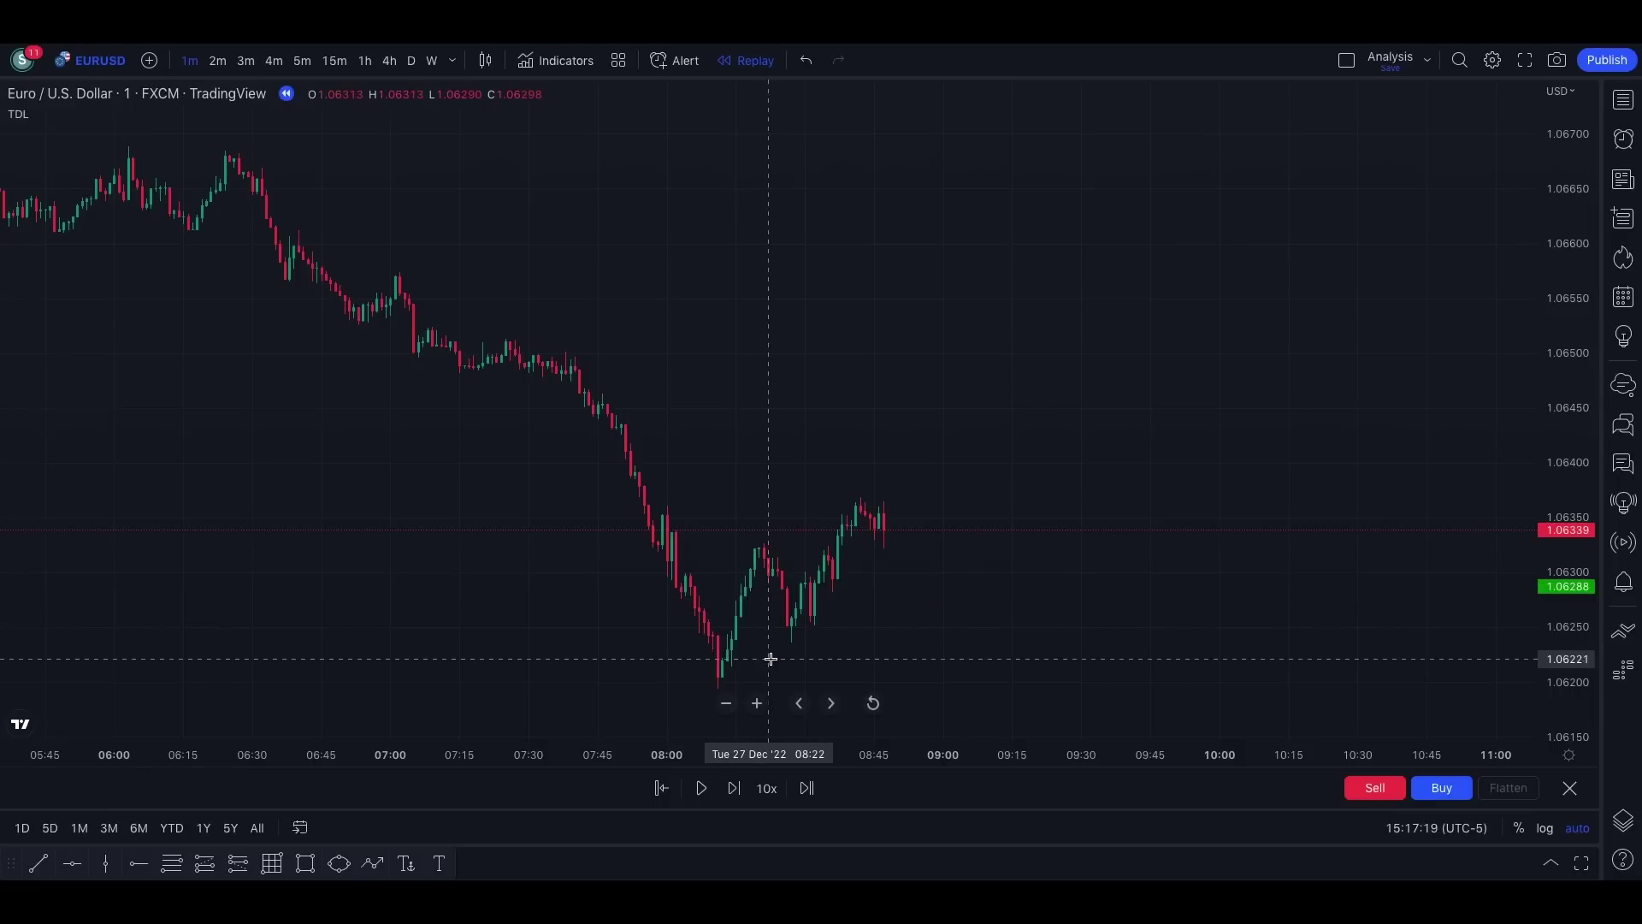
Step: On EURUSD, draw a rising trend line from the 08:10 low at 1.06194 to 1.06348 at 09:05, and another along the highs from 08:19
{"action": "scroll", "coordinate": [906, 613], "scroll_direction": "up", "scroll_amount": 2}
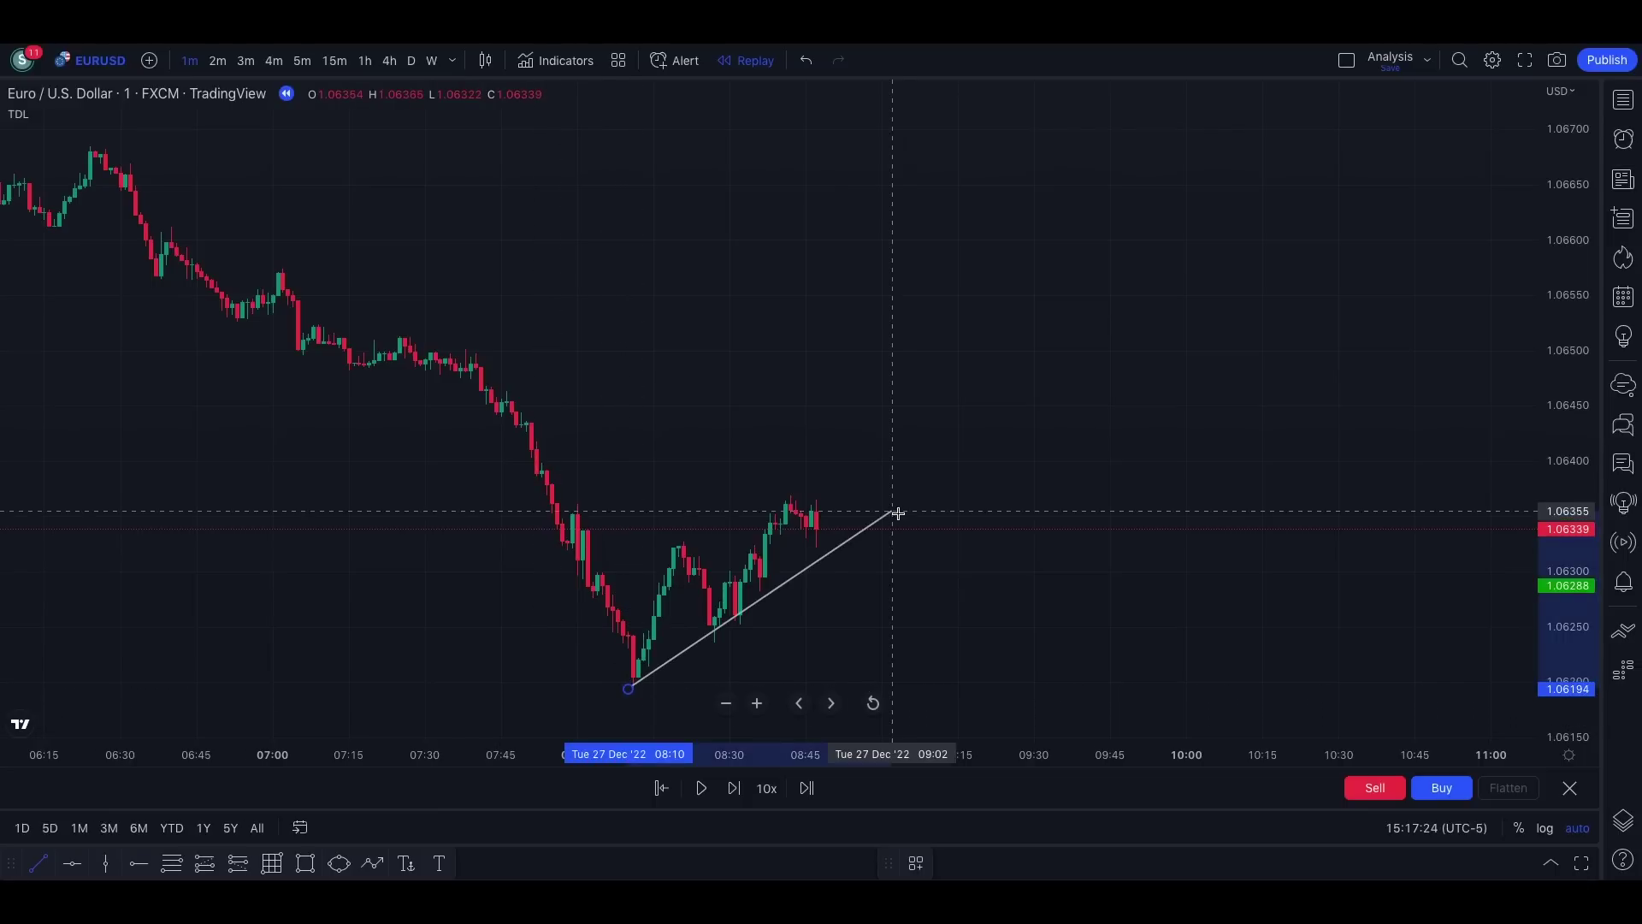
{"action": "left_click", "coordinate": [907, 518]}
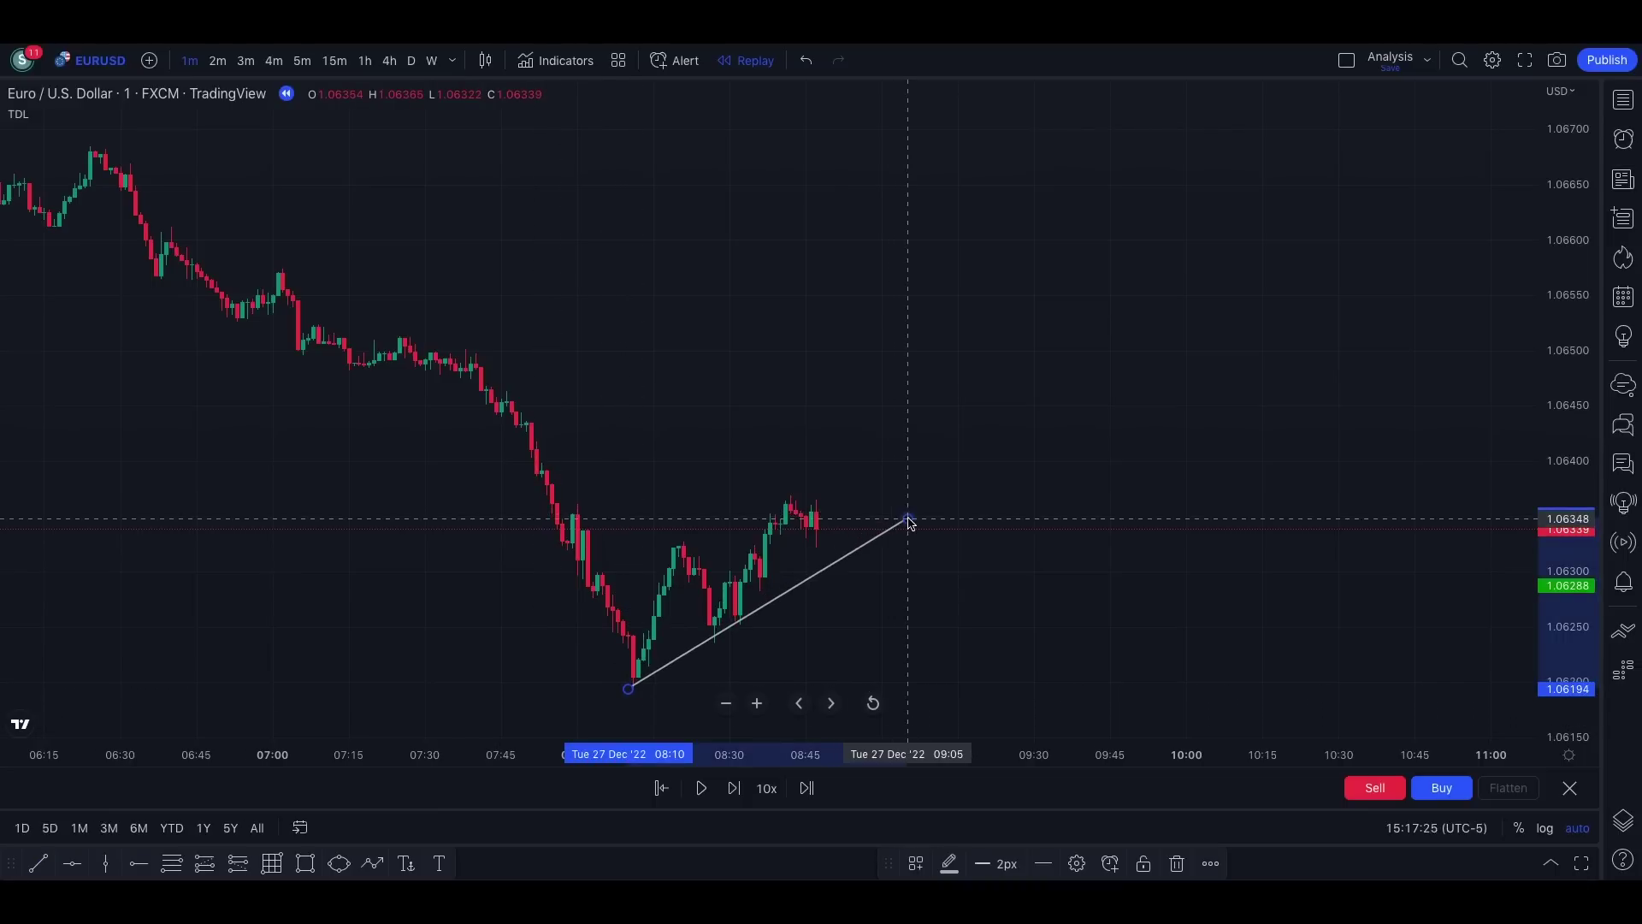
{"action": "left_click", "coordinate": [34, 865]}
{"action": "scroll", "coordinate": [881, 365], "scroll_direction": "up", "scroll_amount": 1}
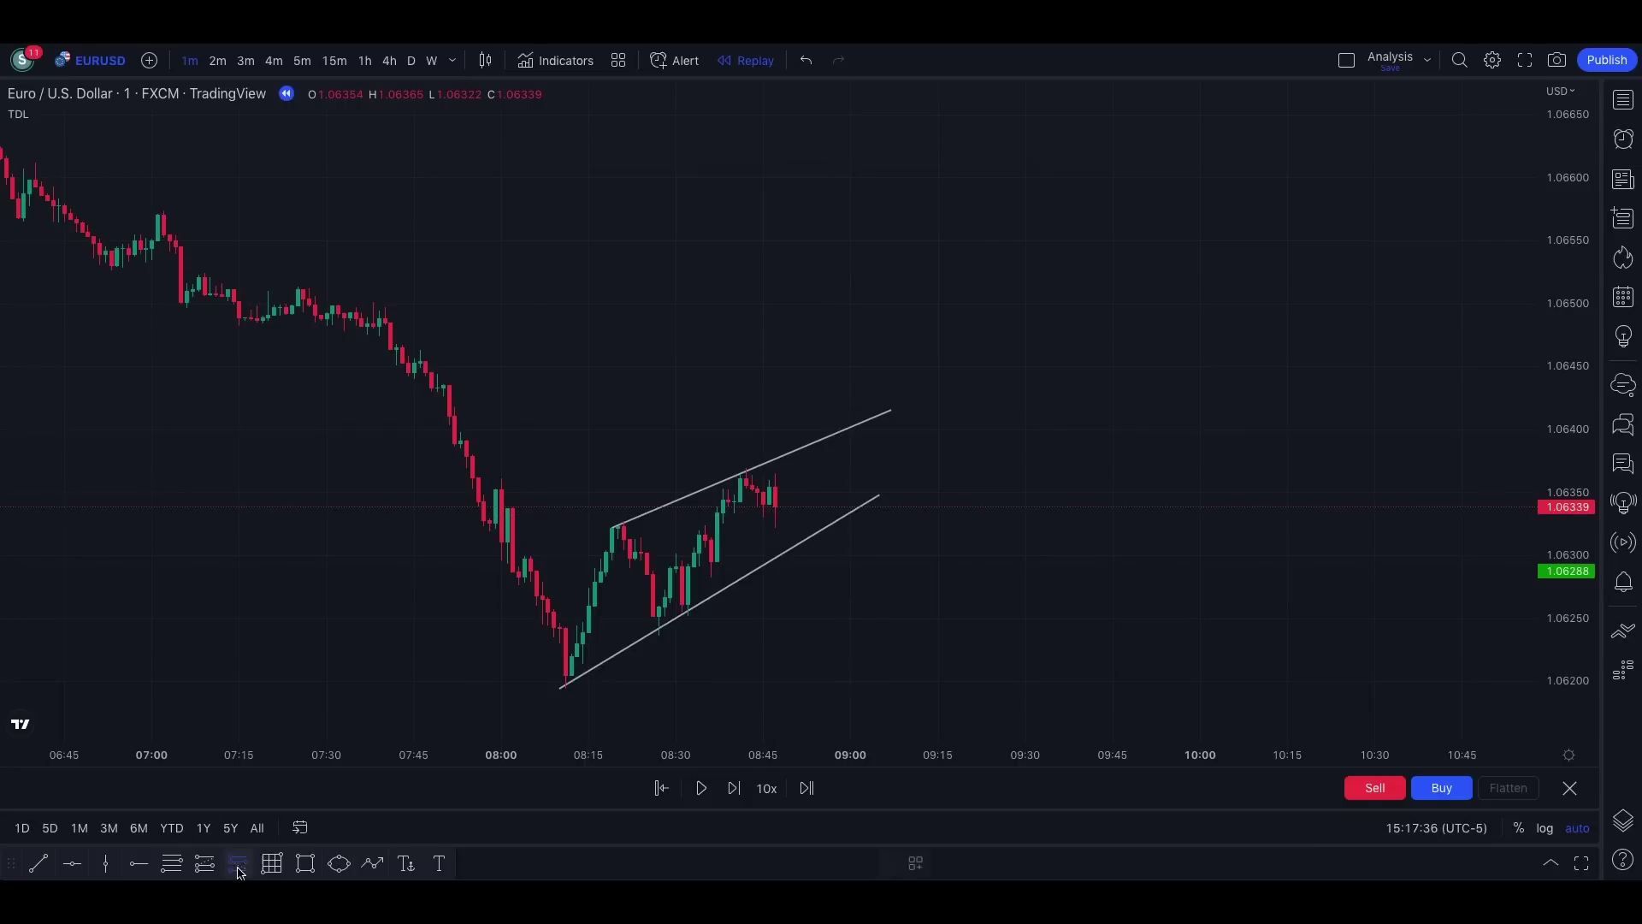
Step: Place a long position at 08:29 on the lower trend line with entry at 1.06256, stop at 1.06185 and target at 1.06511
{"action": "left_click", "coordinate": [670, 610]}
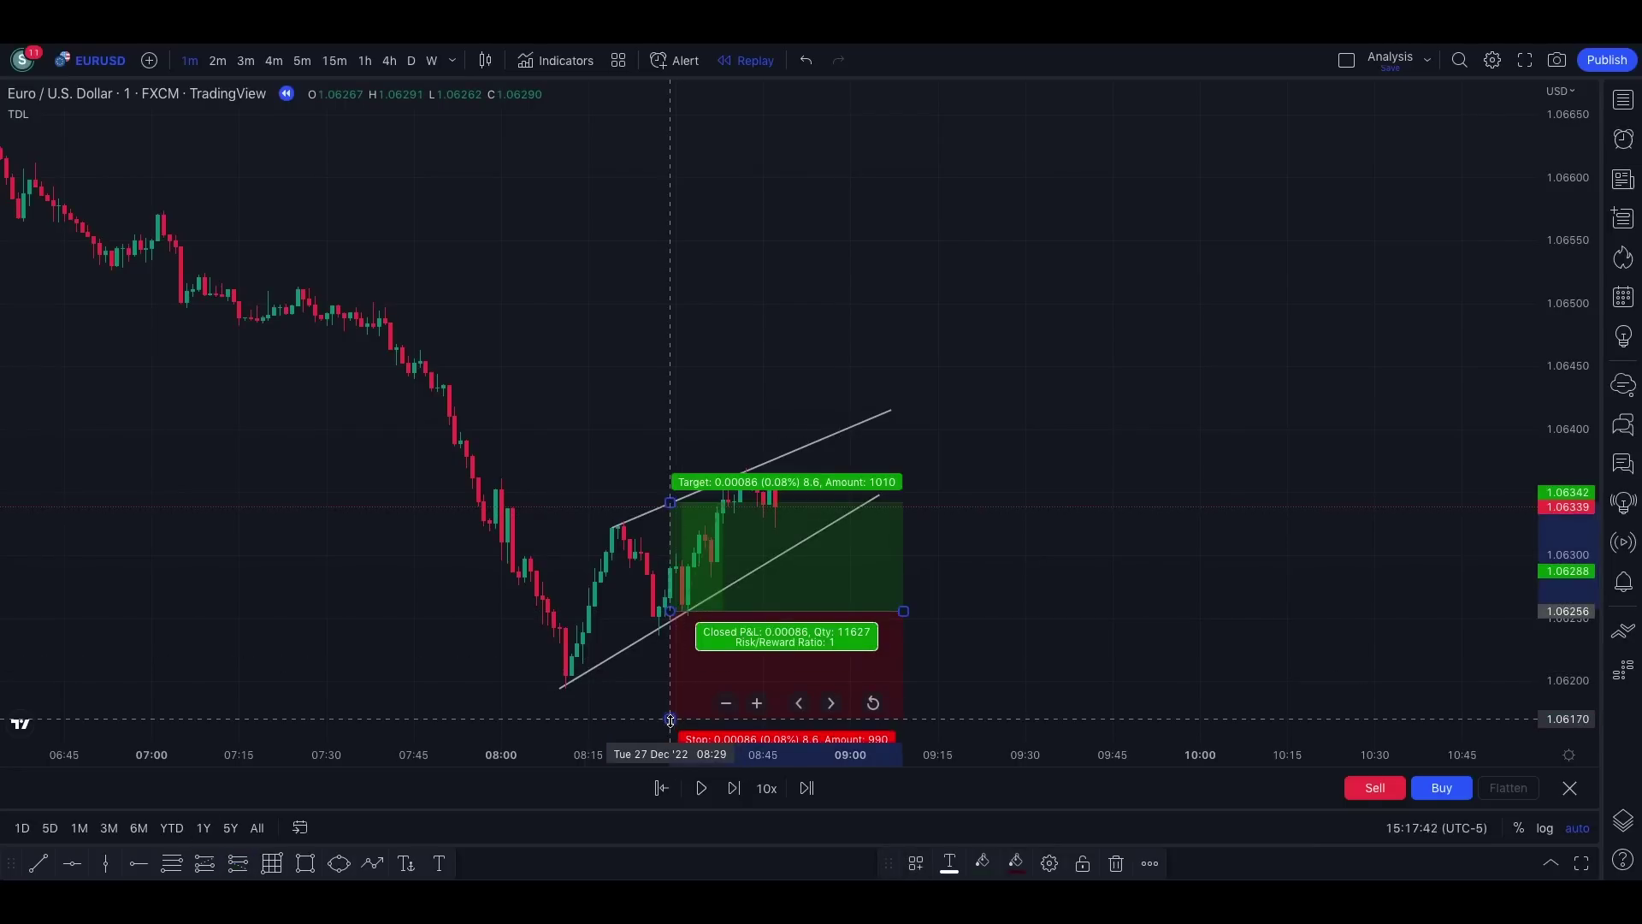
{"action": "left_click_drag", "start_coordinate": [670, 720], "coordinate": [670, 701]}
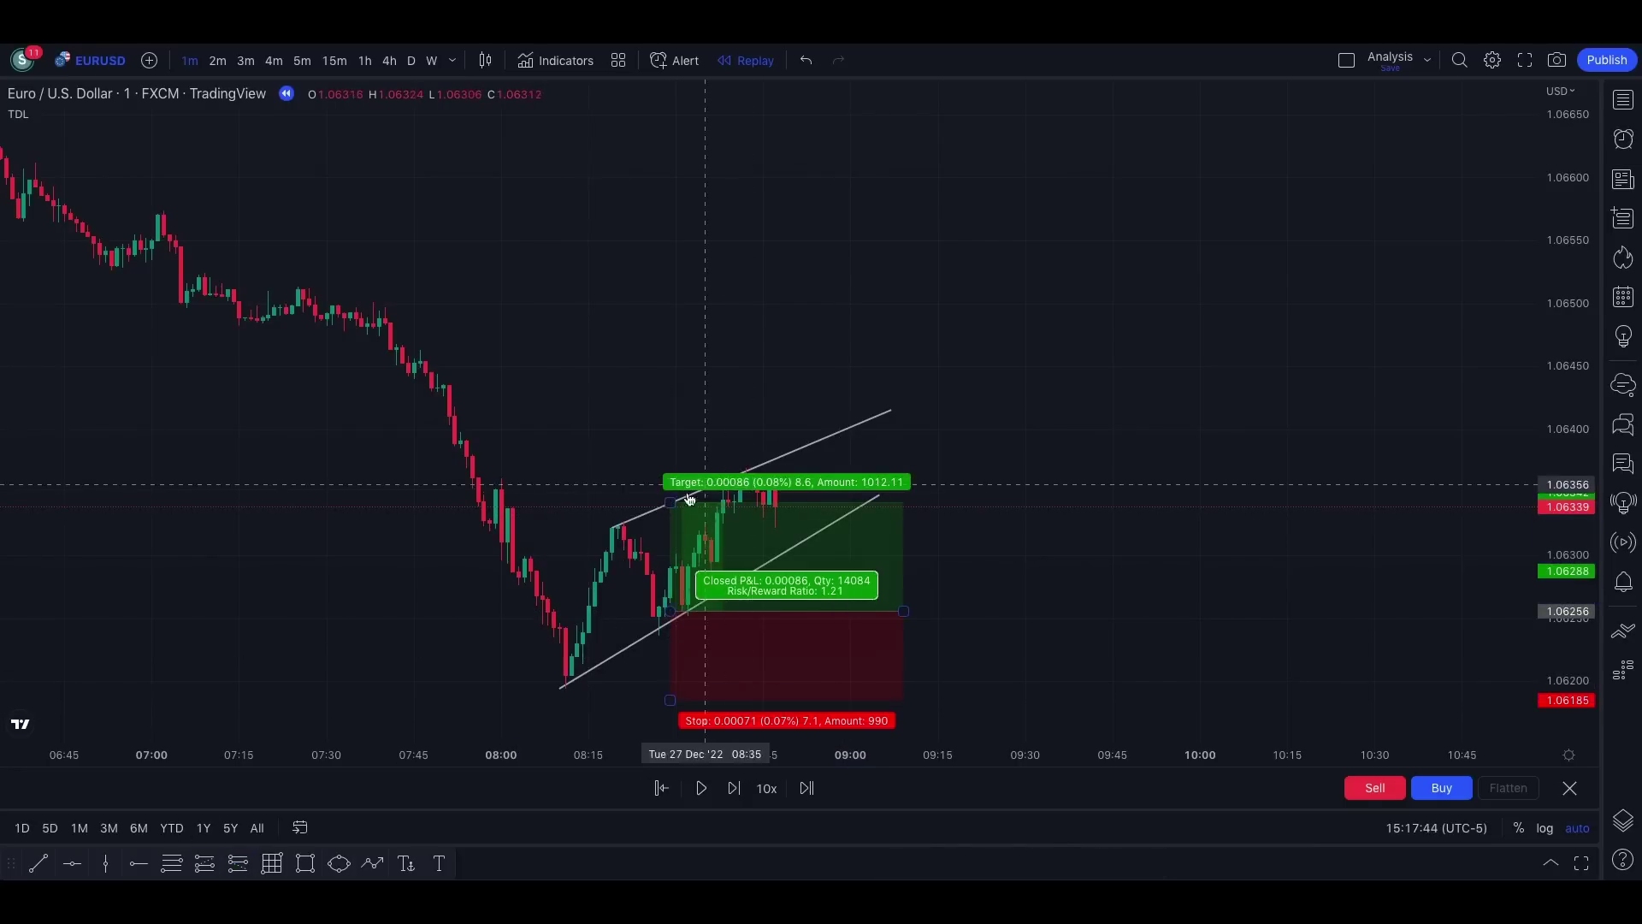
{"action": "left_click_drag", "start_coordinate": [670, 502], "coordinate": [670, 282]}
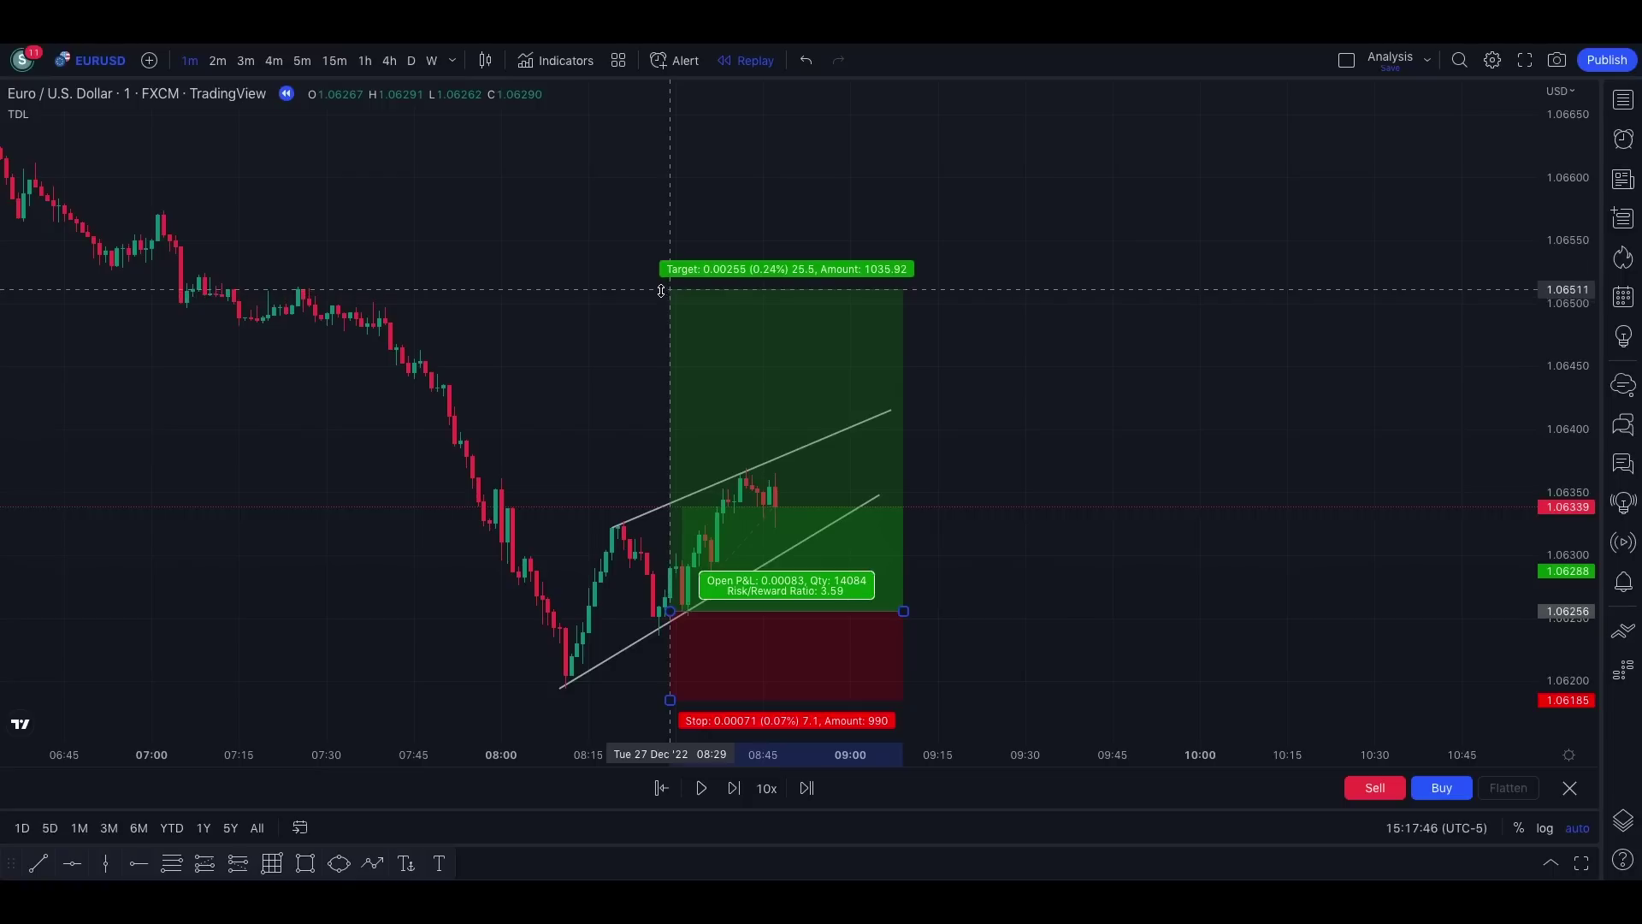
{"action": "left_click", "coordinate": [1022, 314]}
Step: Advance the EURUSD replay to about 09:12 on 27 December
{"action": "scroll", "coordinate": [1022, 314], "scroll_direction": "up", "scroll_amount": 1}
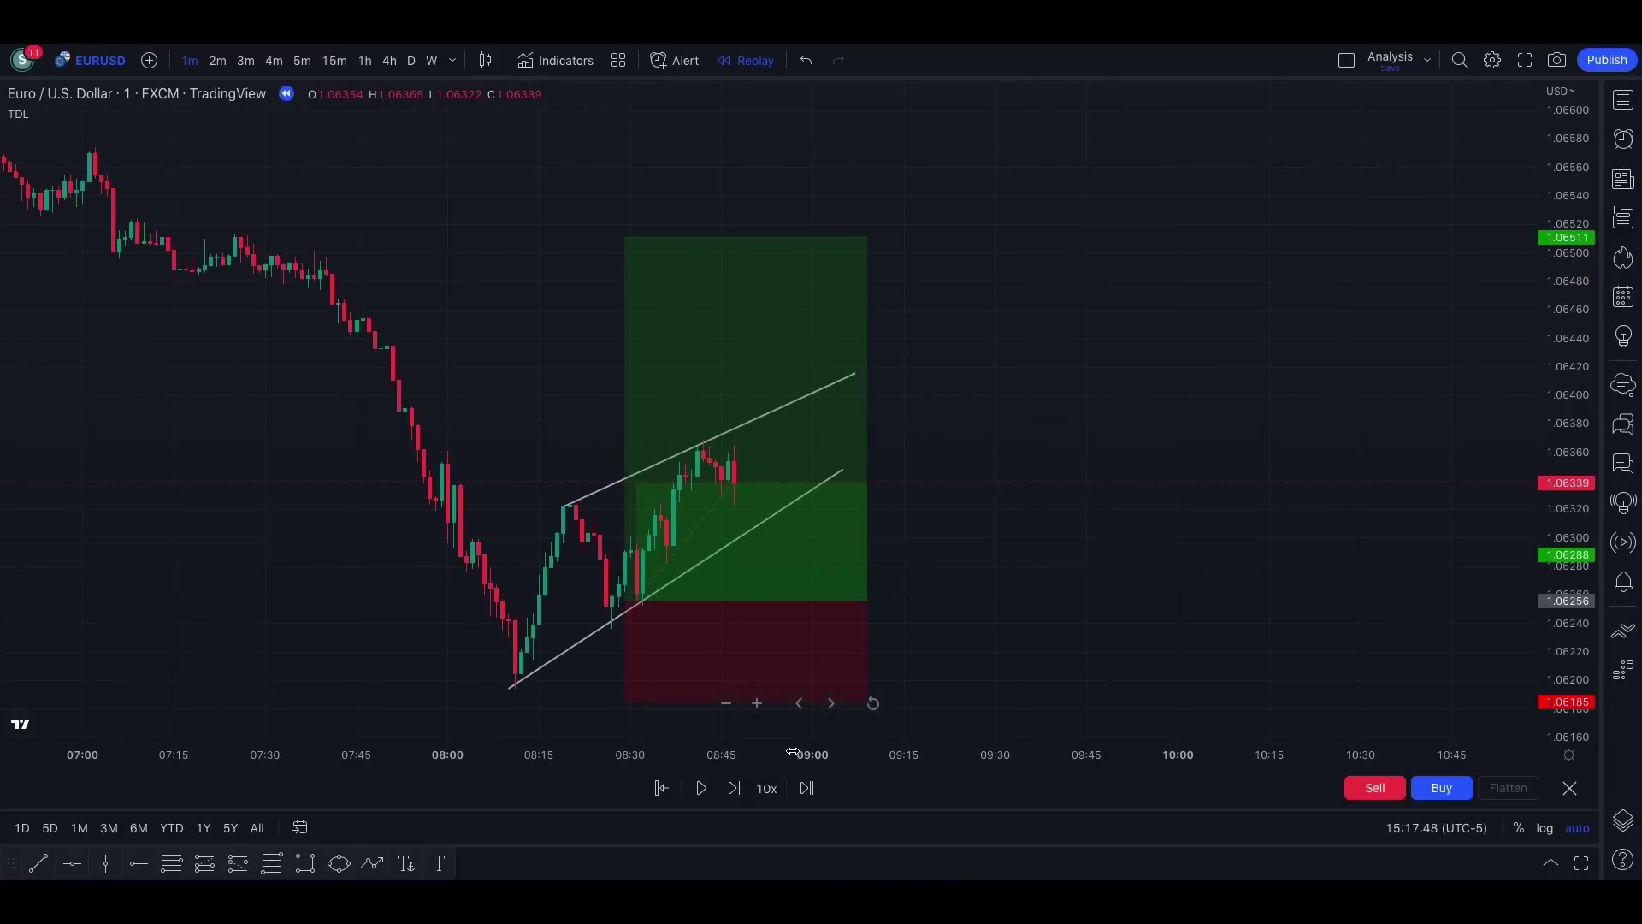
{"action": "left_click", "coordinate": [733, 788]}
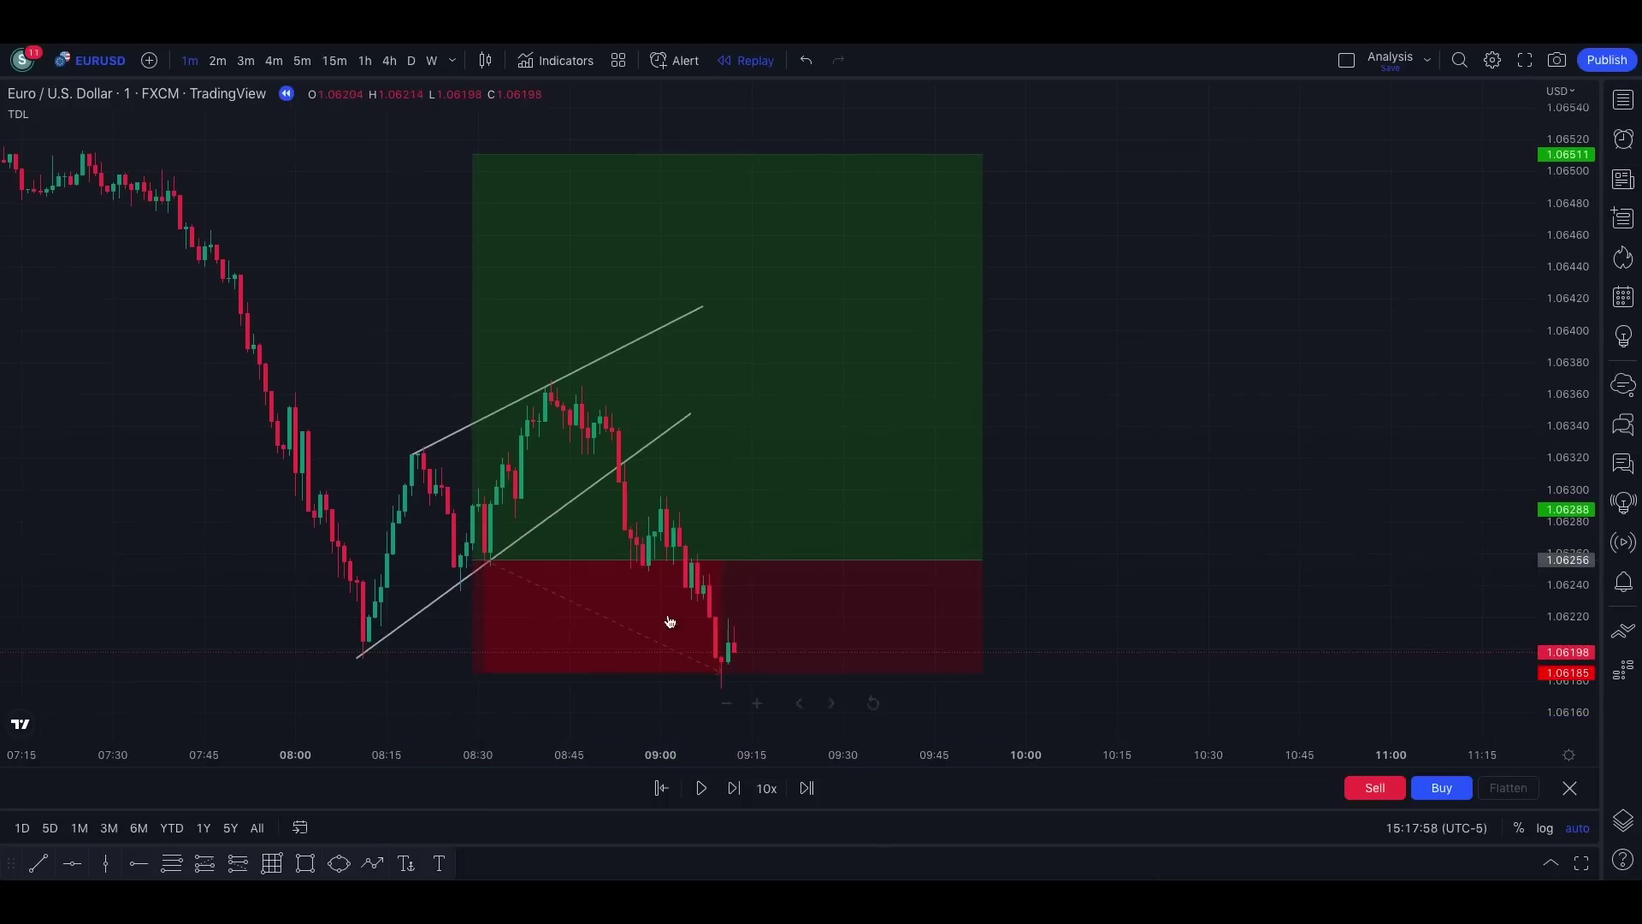
Step: Delete the long position and both trend lines from the EURUSD chart
{"action": "left_click", "coordinate": [814, 419]}
{"action": "key", "text": "Delete"}
{"action": "key", "text": "Delete"}
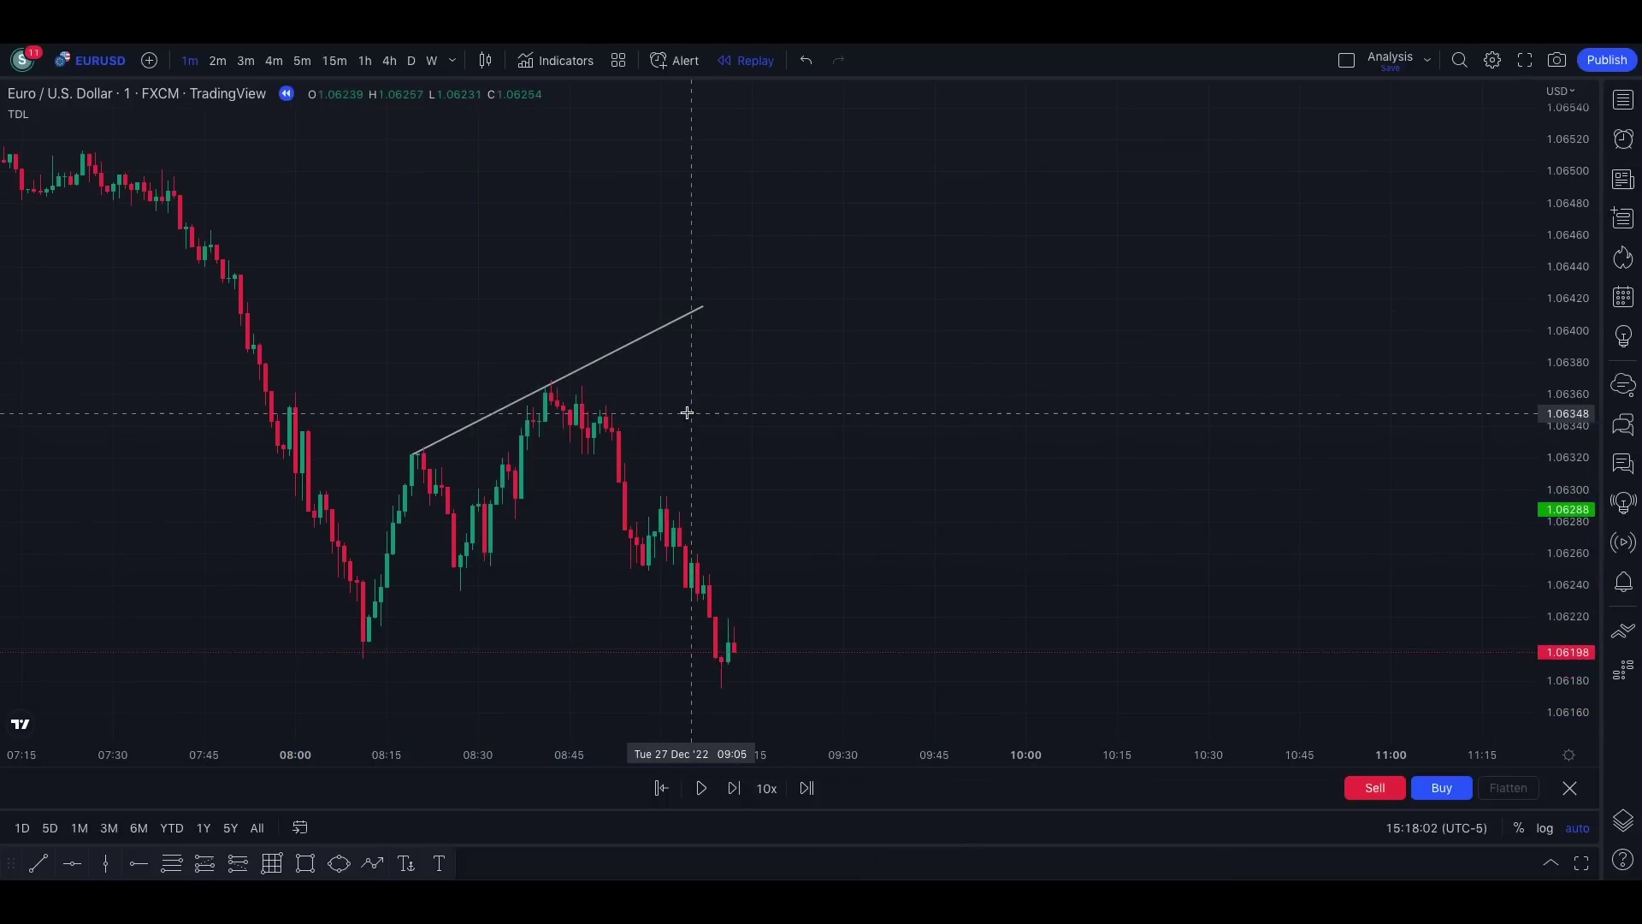
{"action": "left_click", "coordinate": [708, 301]}
{"action": "key", "text": "Delete"}
Step: Advance the 1-minute EURUSD replay candle by candle until the 09:29 candle is complete
{"action": "scroll", "coordinate": [704, 304], "scroll_direction": "up", "scroll_amount": 2}
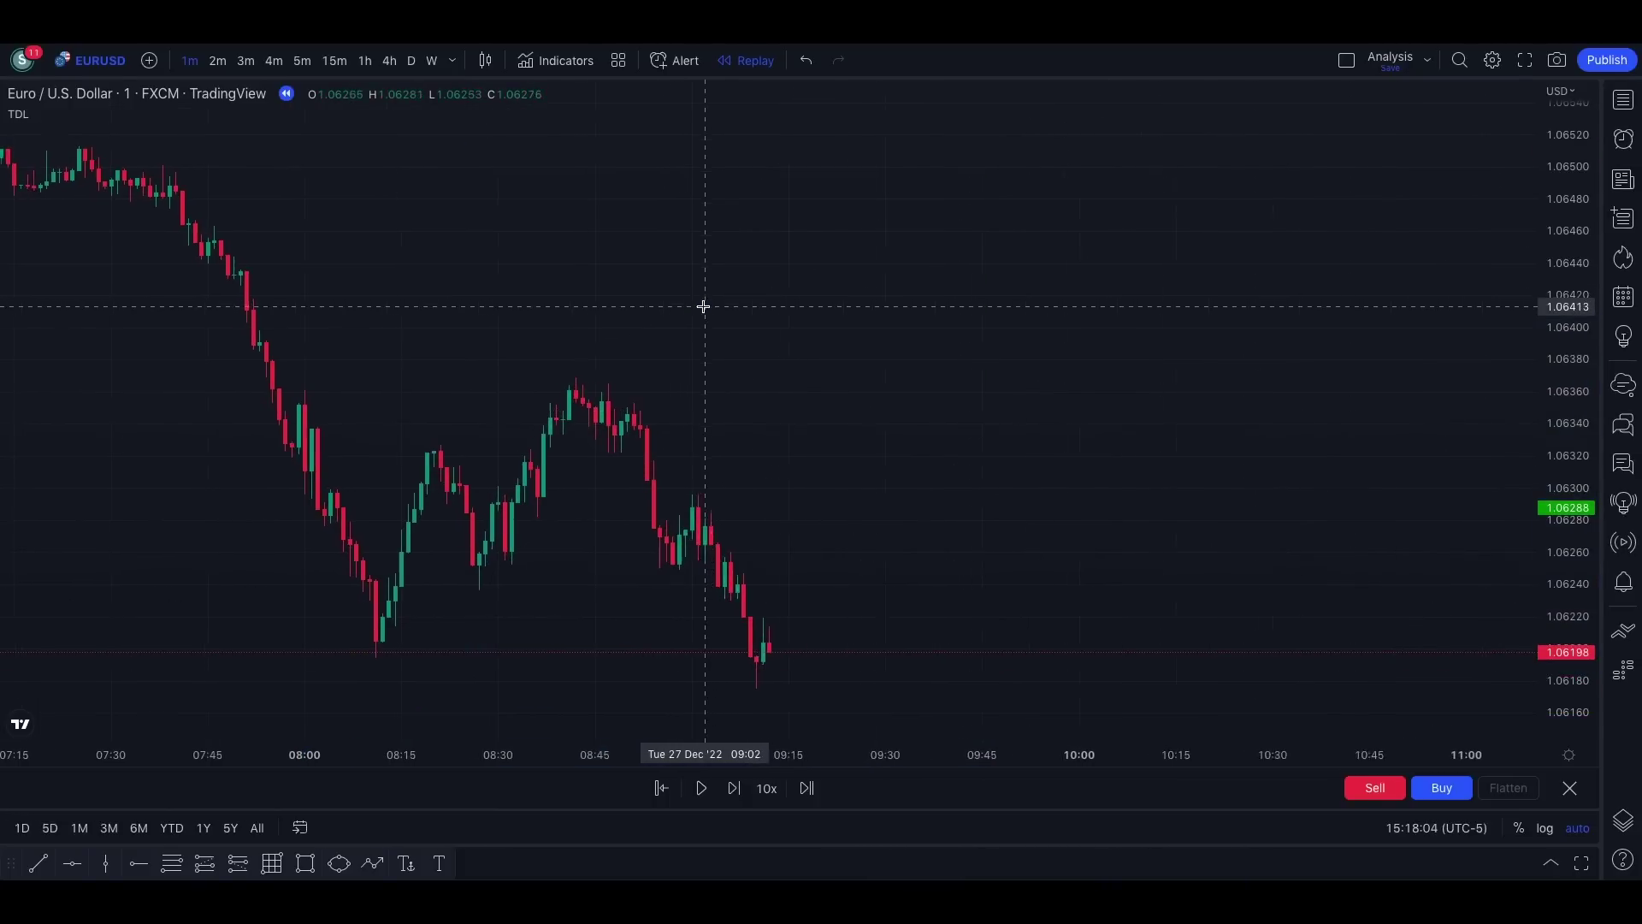
{"action": "left_click", "coordinate": [734, 788]}
{"action": "left_click", "coordinate": [735, 787]}
{"action": "left_click", "coordinate": [735, 787]}
{"action": "left_click", "coordinate": [735, 788]}
{"action": "left_click", "coordinate": [734, 788]}
{"action": "left_click", "coordinate": [735, 788]}
{"action": "left_click", "coordinate": [735, 788]}
{"action": "left_click", "coordinate": [735, 788]}
{"action": "left_click", "coordinate": [735, 787]}
{"action": "left_click", "coordinate": [735, 788]}
{"action": "scroll", "coordinate": [755, 646], "scroll_direction": "up", "scroll_amount": 3}
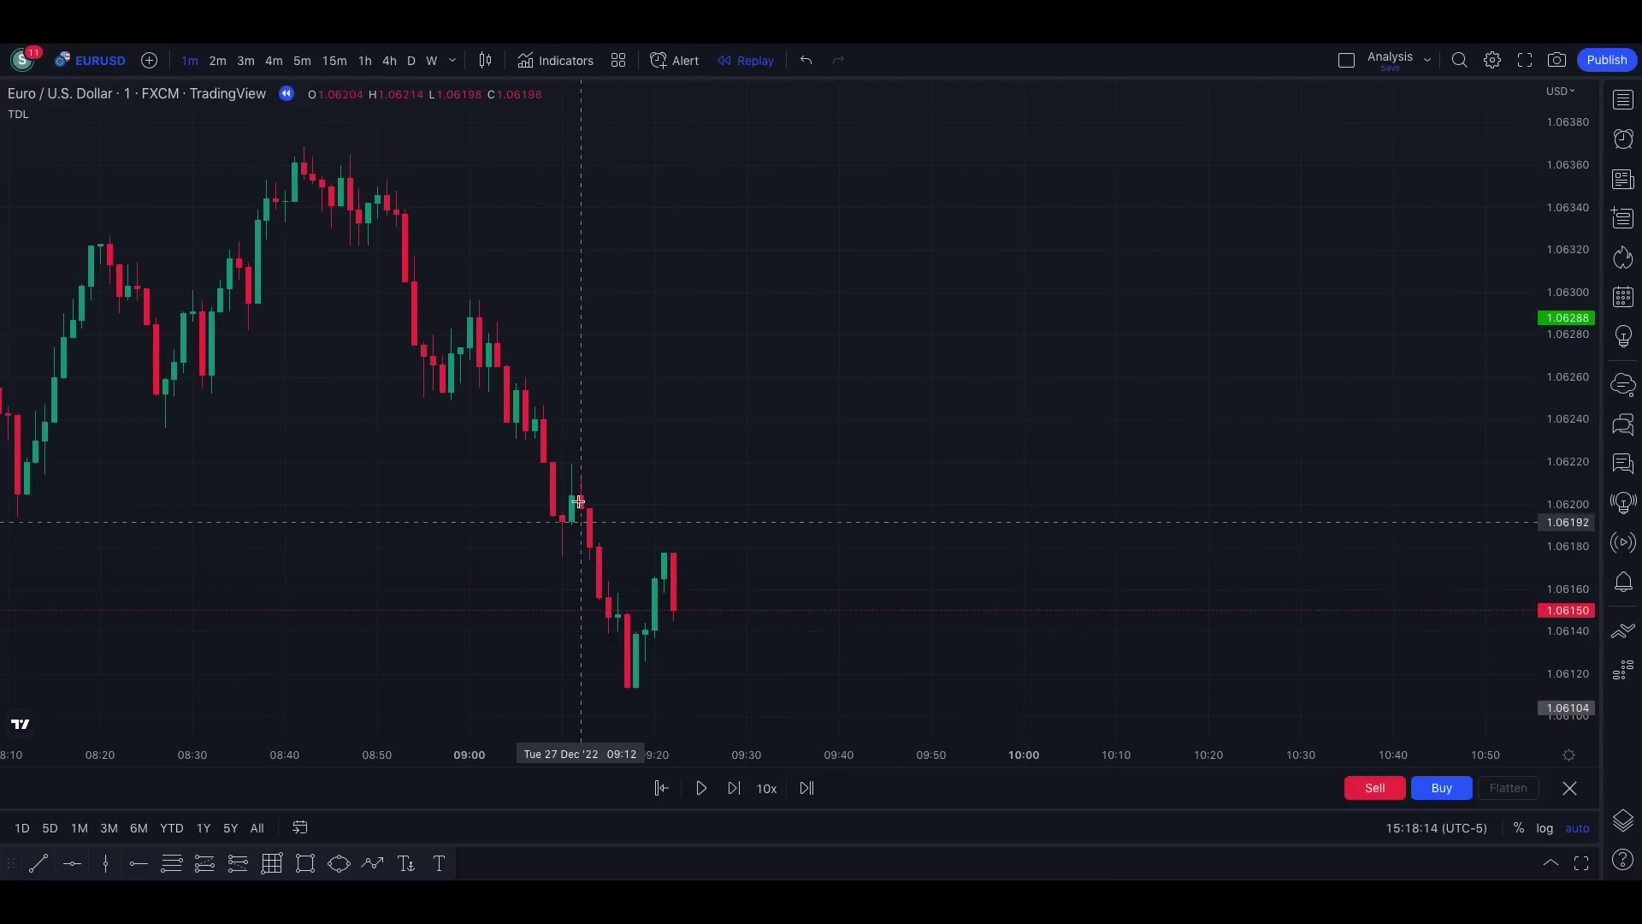
{"action": "left_click", "coordinate": [734, 788]}
{"action": "left_click", "coordinate": [734, 787]}
{"action": "left_click", "coordinate": [733, 788]}
{"action": "left_click", "coordinate": [734, 787]}
{"action": "left_click", "coordinate": [733, 788]}
{"action": "left_click", "coordinate": [734, 788]}
{"action": "left_click", "coordinate": [734, 787]}
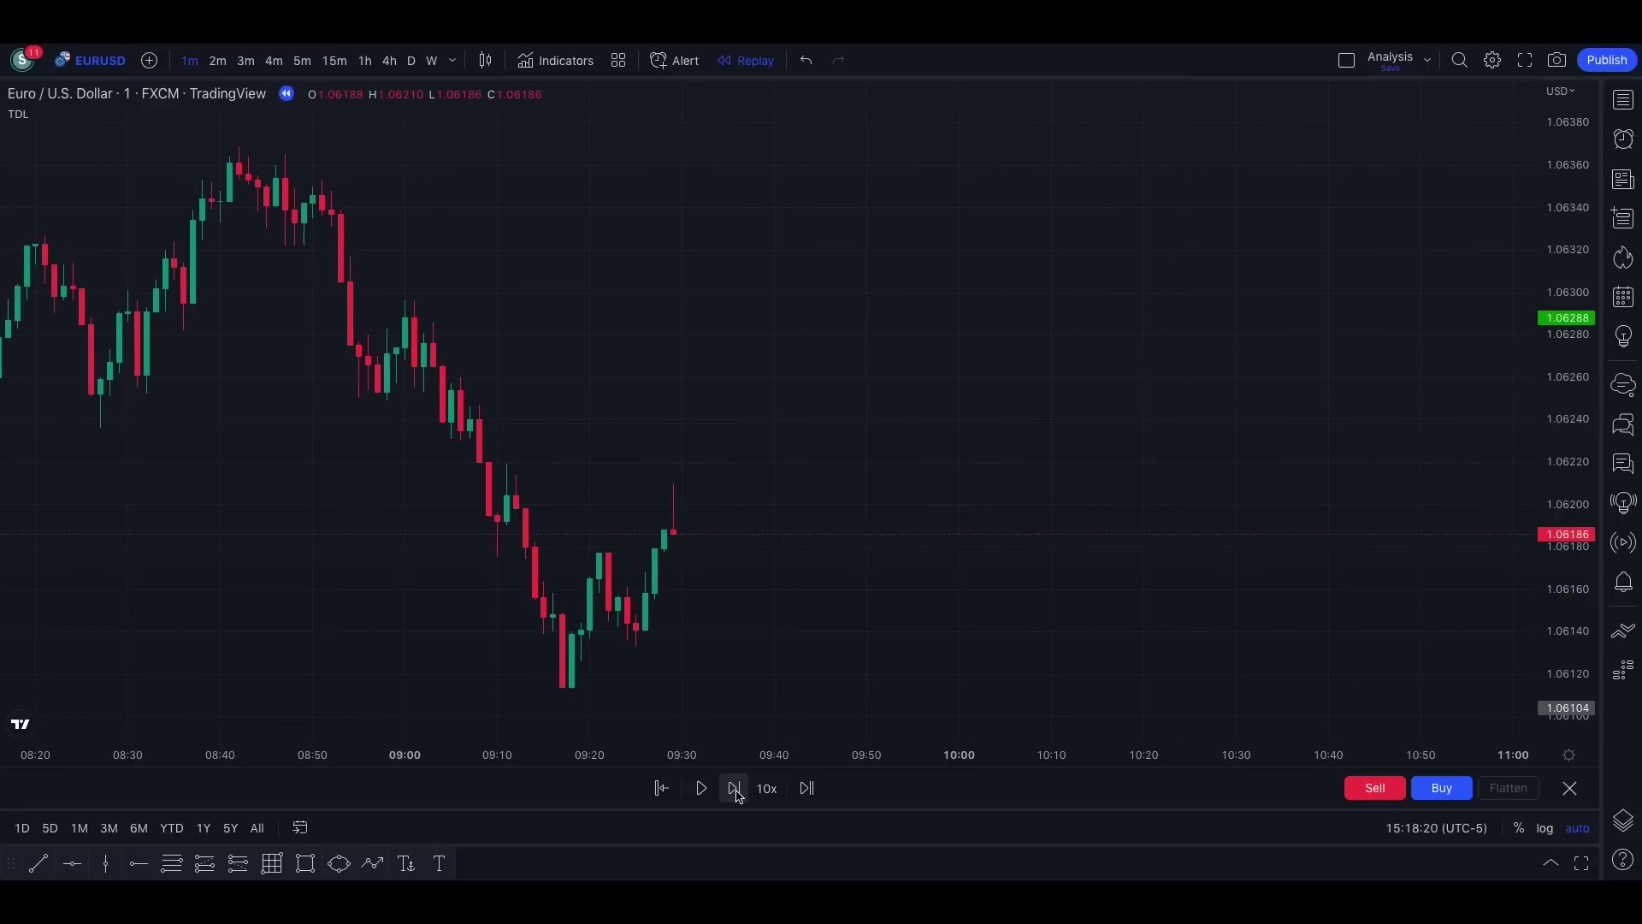
{"action": "key", "text": "shift+Right"}
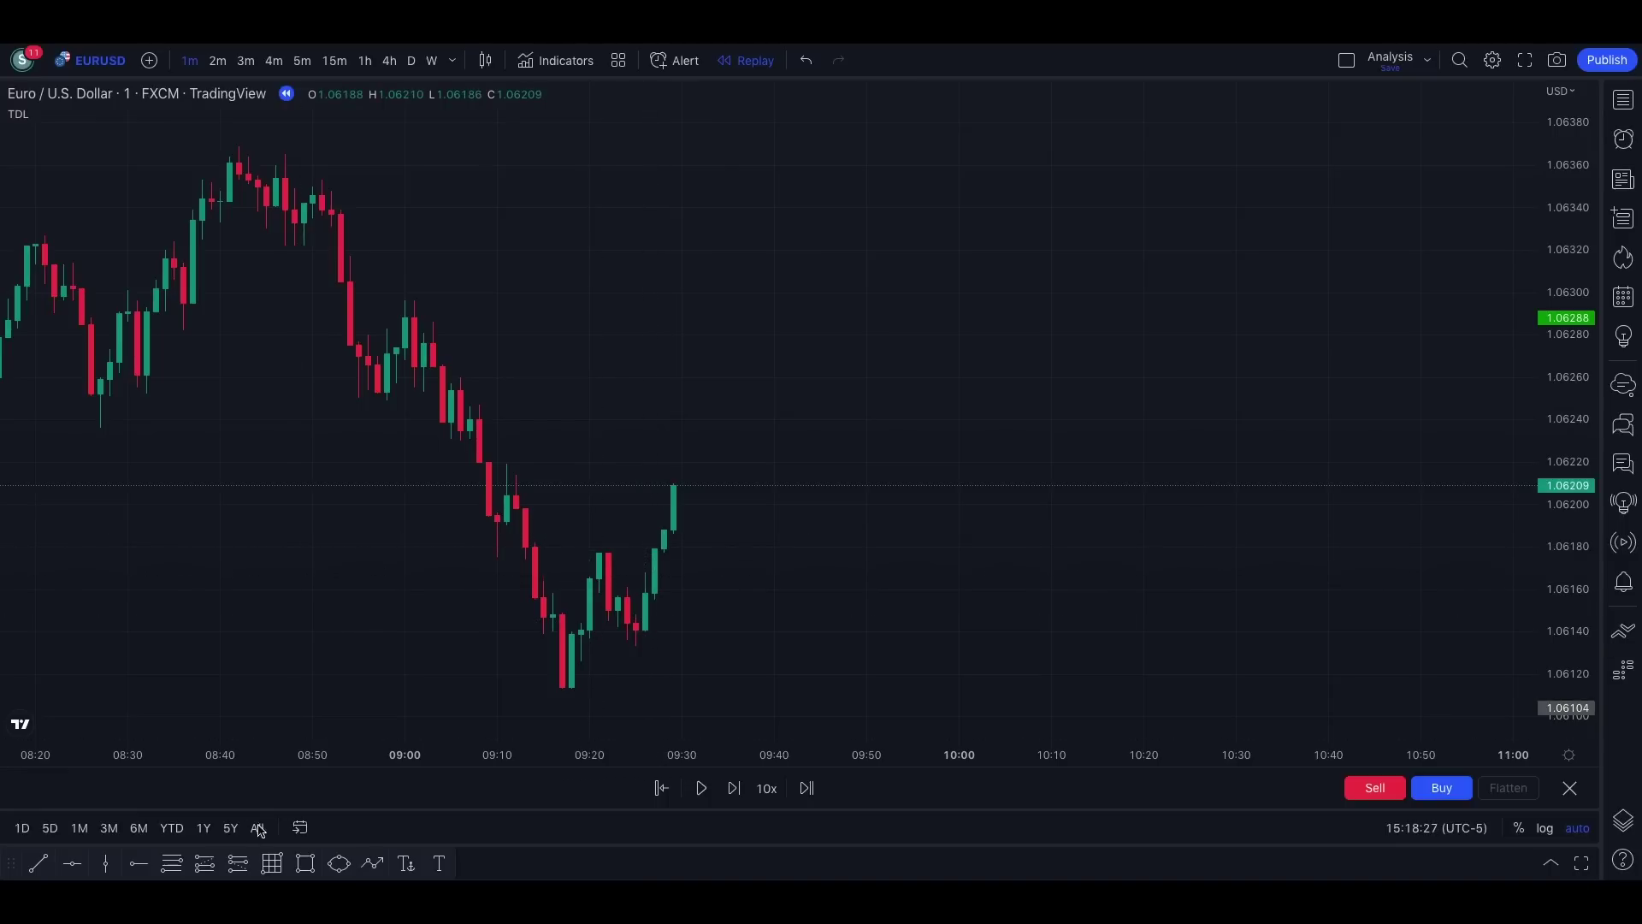
Step: Mark the small swing high around 09:21 on the 1-minute EURUSD chart with an ellipse
{"action": "left_click", "coordinate": [301, 864]}
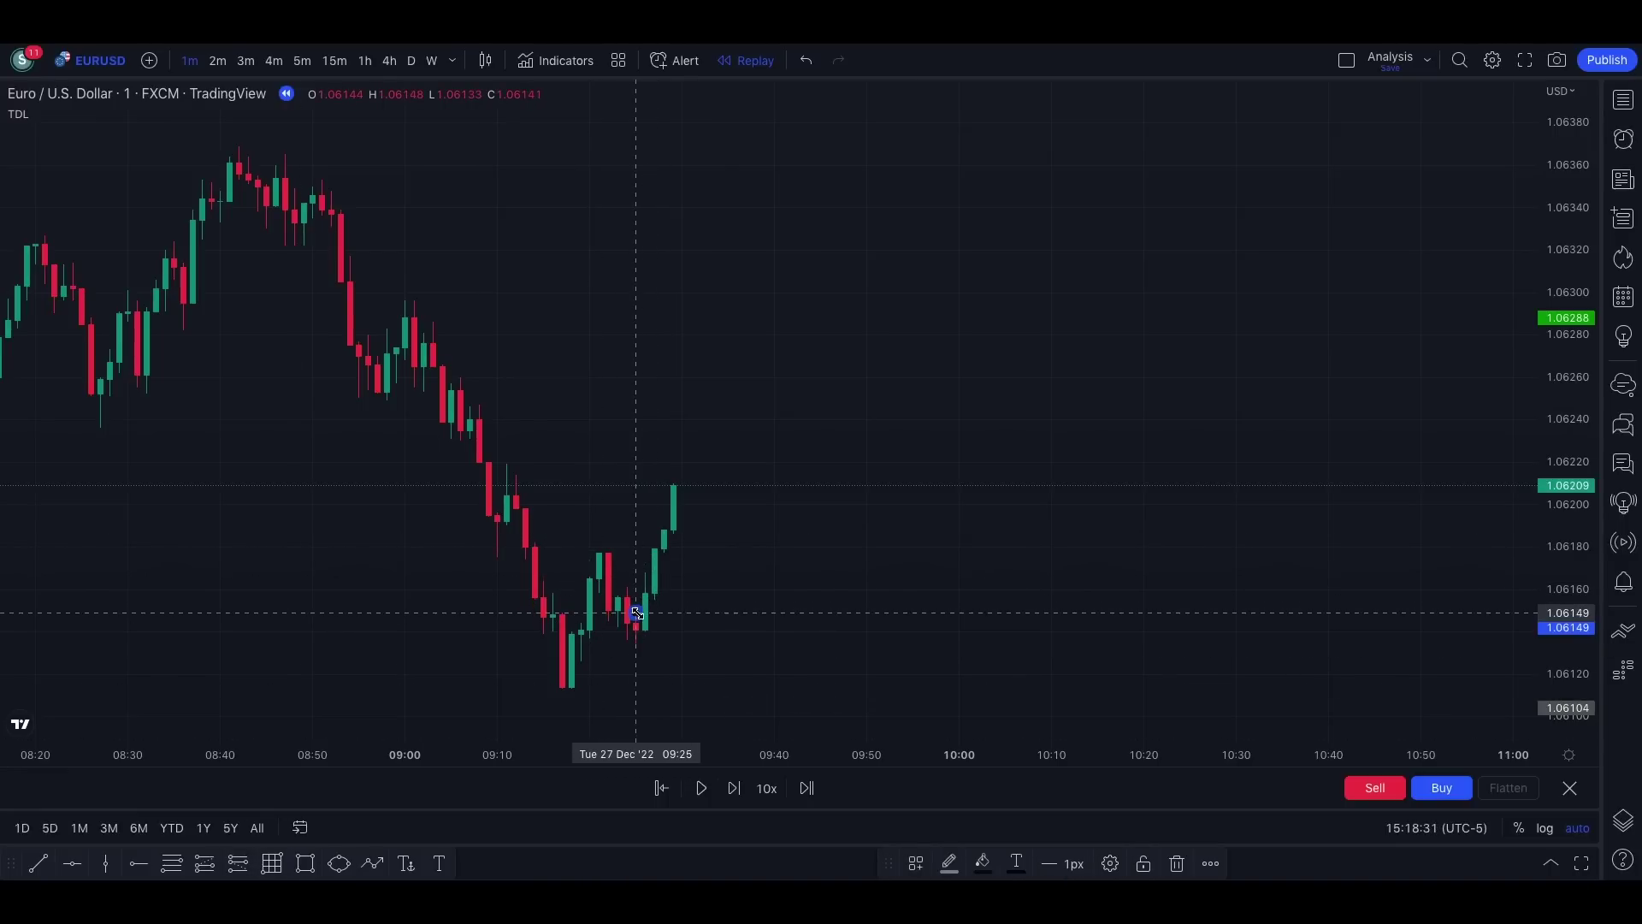
{"action": "left_click", "coordinate": [339, 863]}
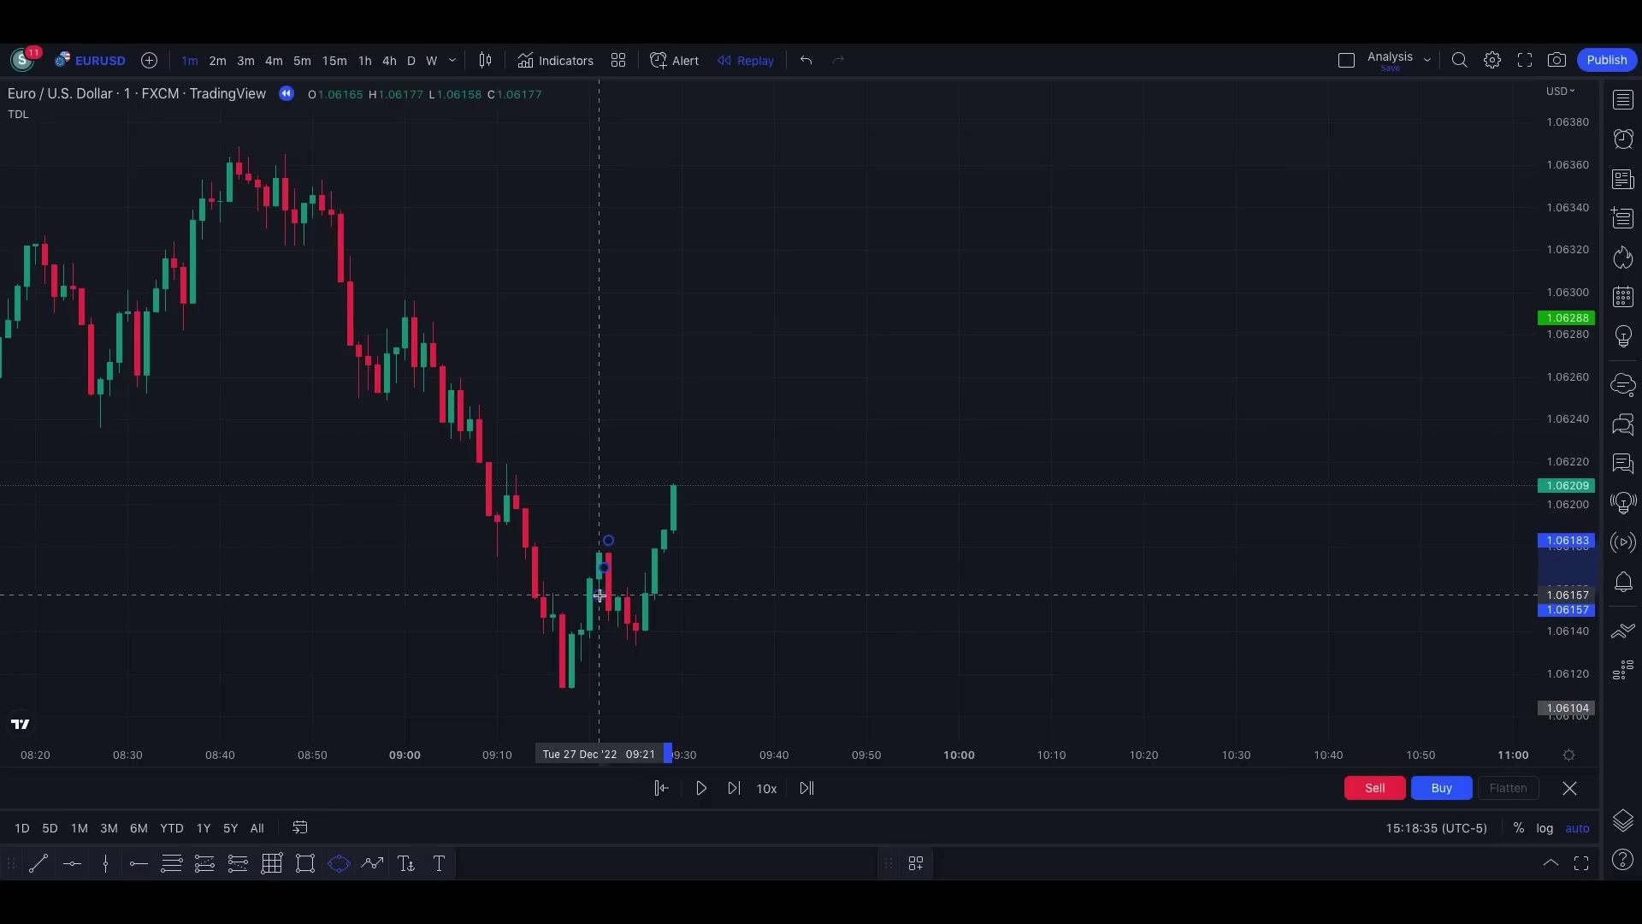
Step: Draw a thin rectangle from 09:25 to 09:55 at about 1.0615
{"action": "left_click", "coordinate": [305, 864]}
{"action": "left_click", "coordinate": [638, 612]}
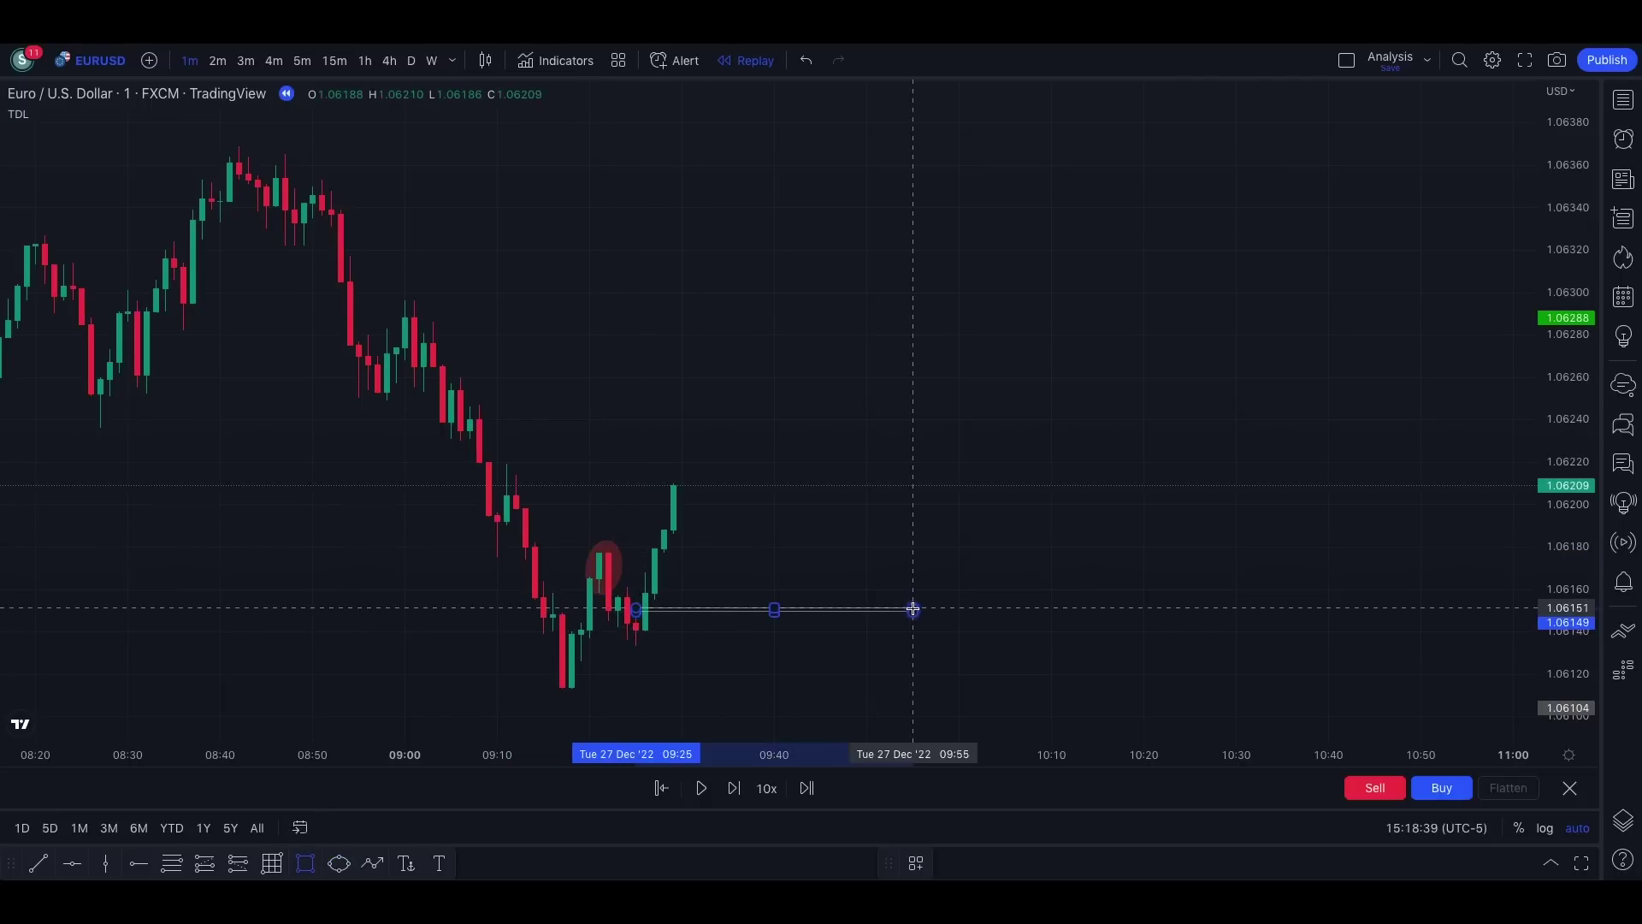
{"action": "left_click", "coordinate": [912, 604]}
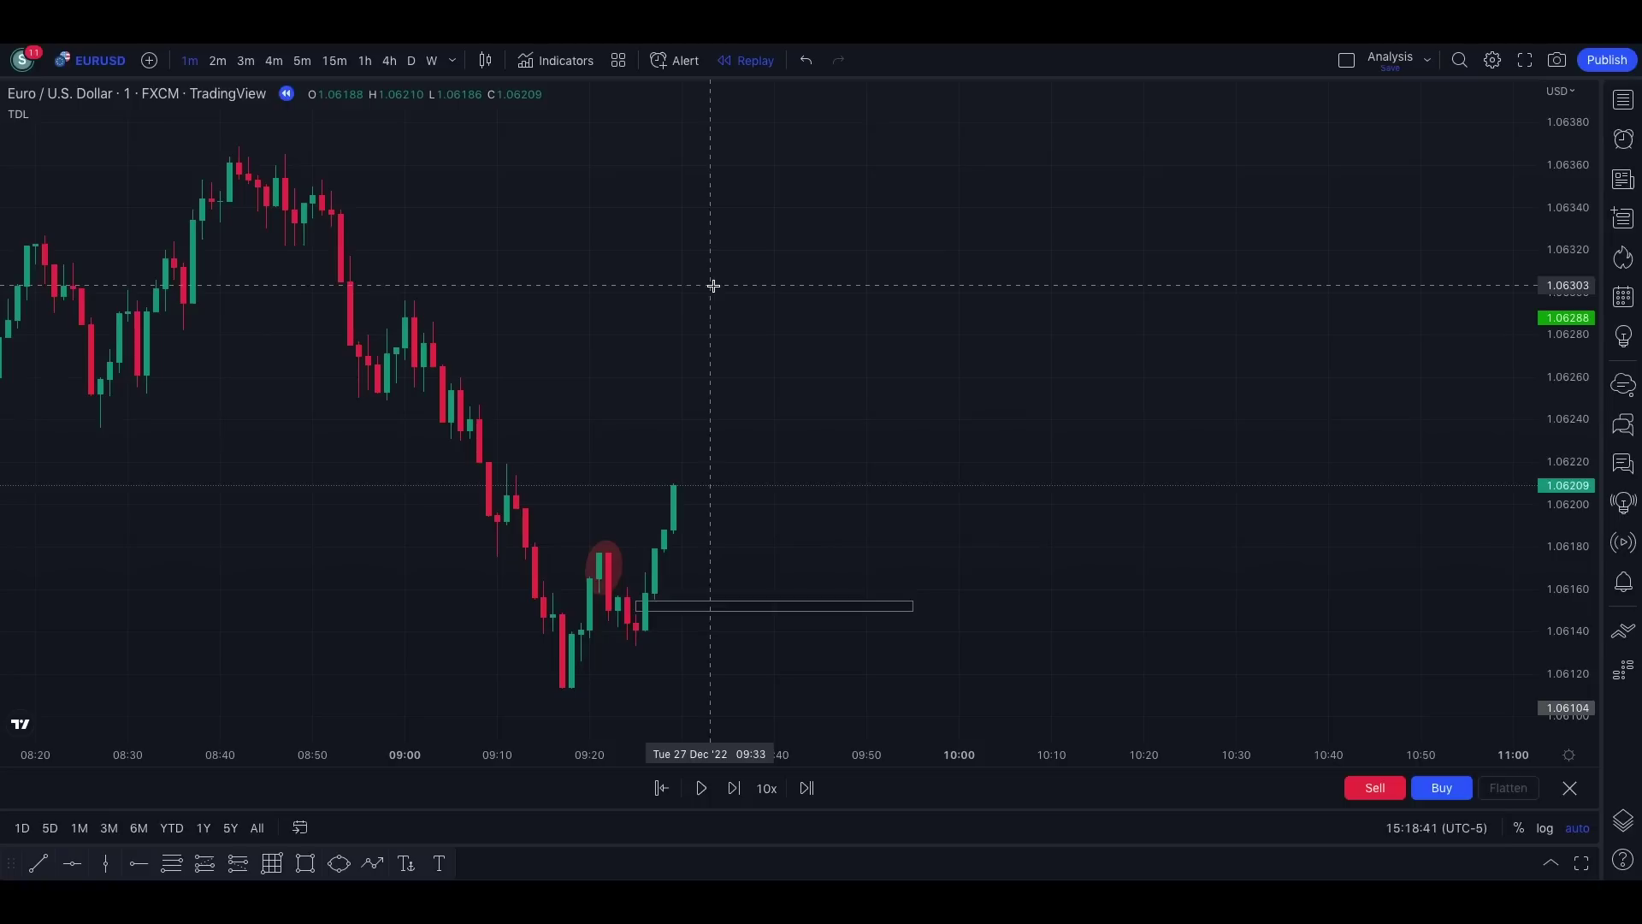
Step: Switch to the 2-minute chart and reshape the rectangle to cover the fair value gap between about 1.06163 and 1.06178
{"action": "left_click", "coordinate": [216, 61]}
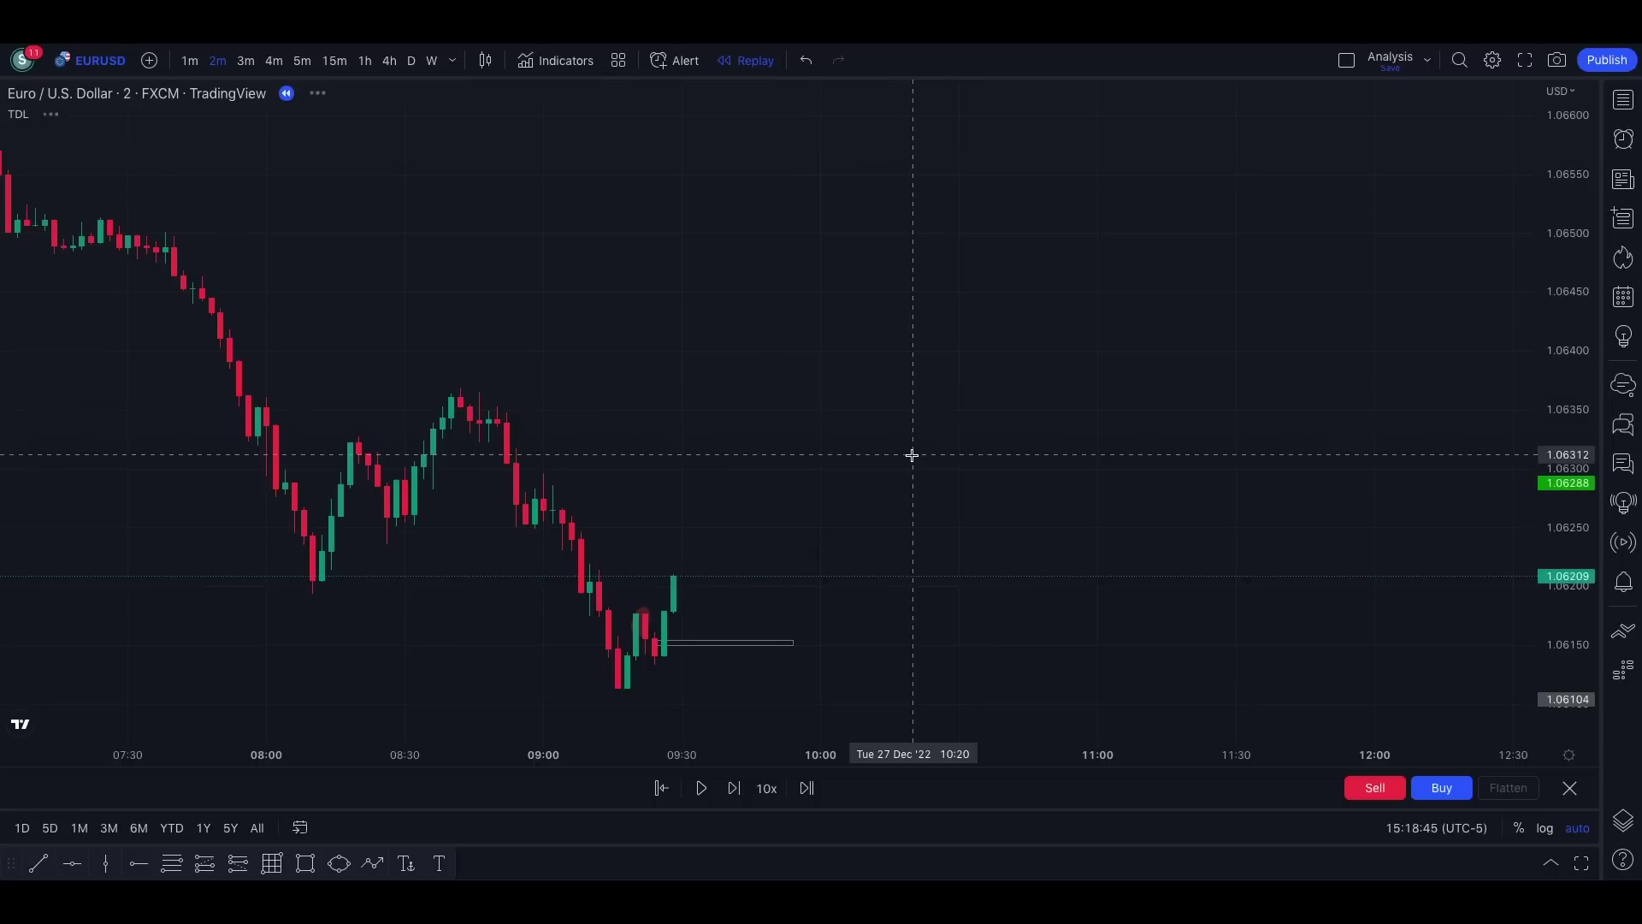
{"action": "scroll", "coordinate": [912, 455], "scroll_direction": "up", "scroll_amount": 2}
{"action": "left_click_drag", "start_coordinate": [667, 638], "coordinate": [677, 591]}
{"action": "left_click", "coordinate": [750, 496]}
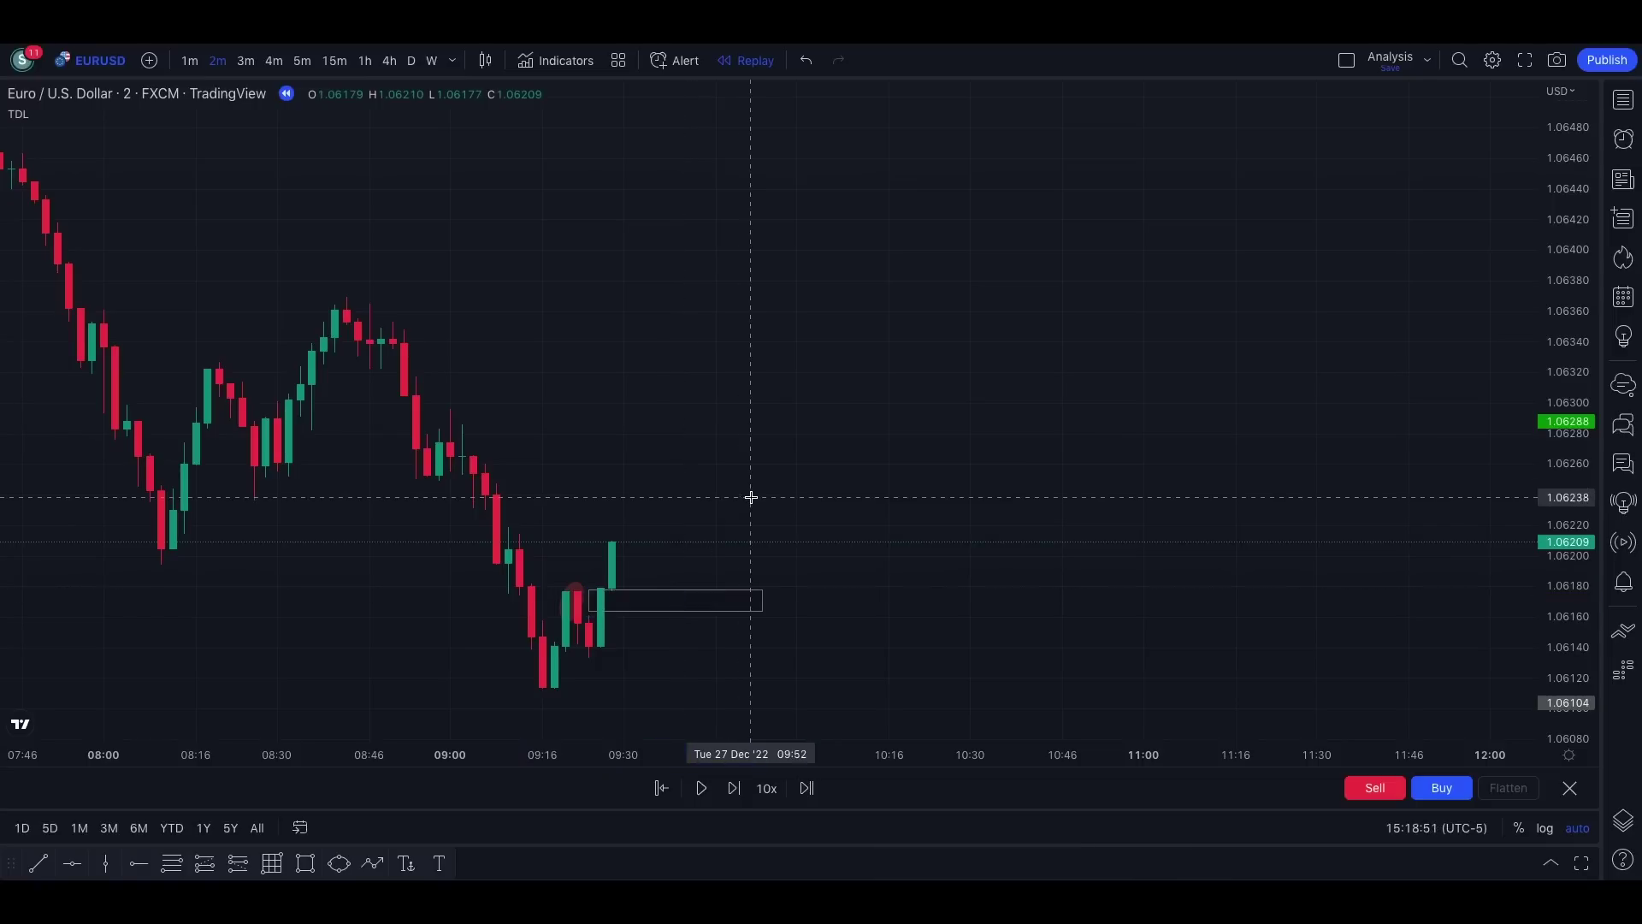
Step: Return to the 1-minute chart and delete the fair value gap rectangle
{"action": "left_click", "coordinate": [192, 61]}
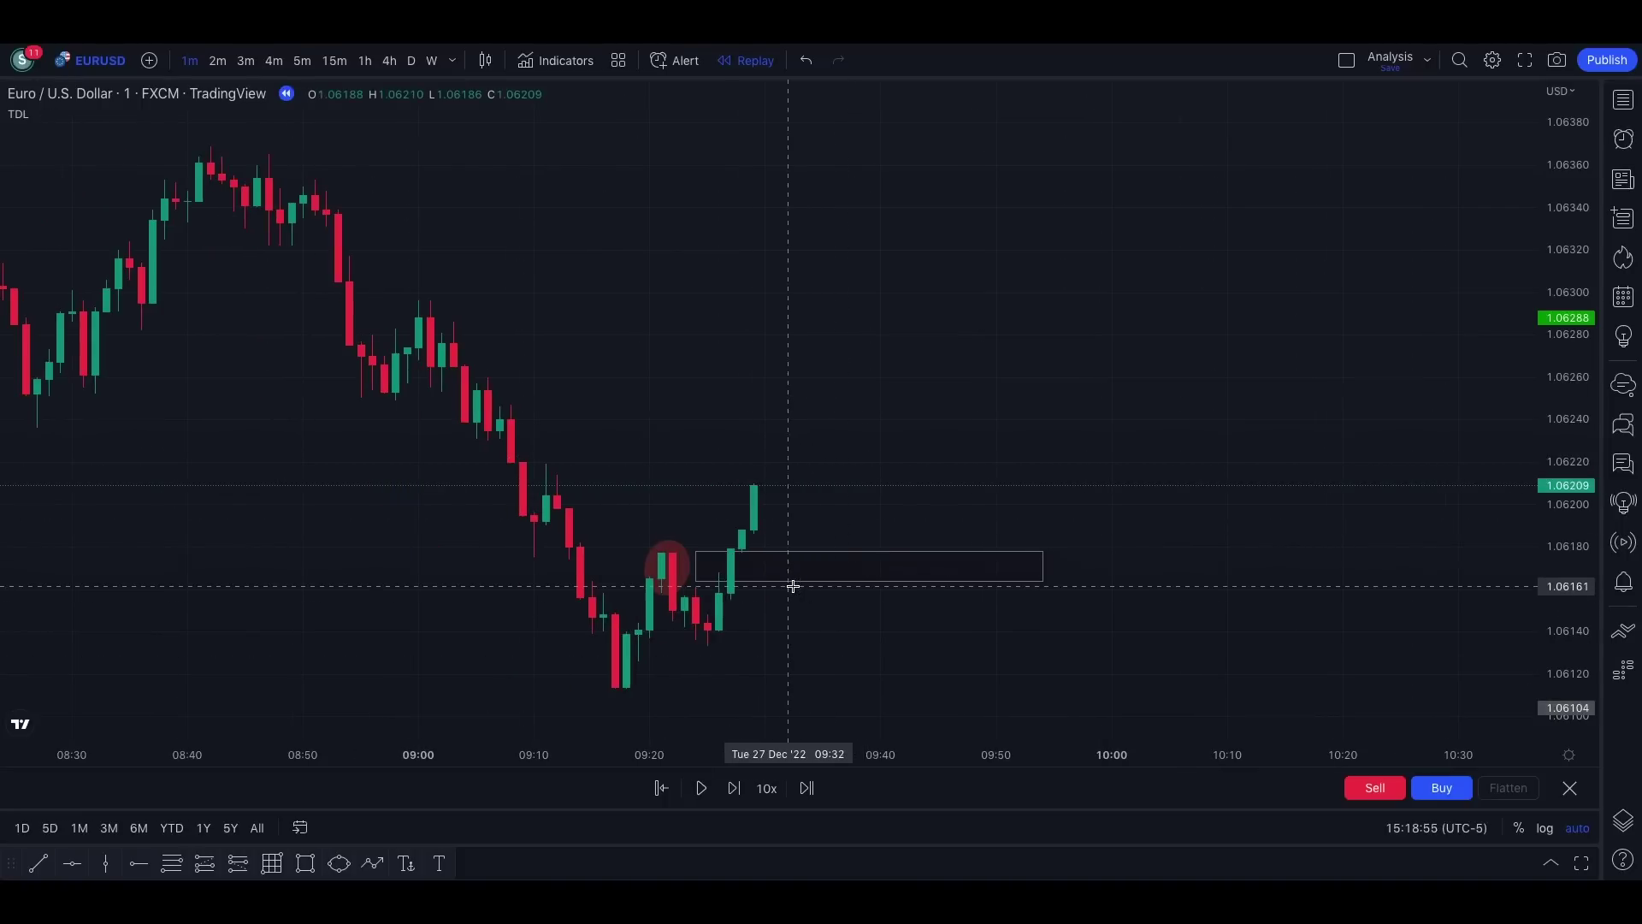
{"action": "left_click", "coordinate": [792, 583]}
{"action": "key", "text": "BackSpace"}
Step: Place a long position at 09:31 with entry at 1.06157, stop at 1.06108 and target at 1.06300
{"action": "left_click", "coordinate": [204, 864]}
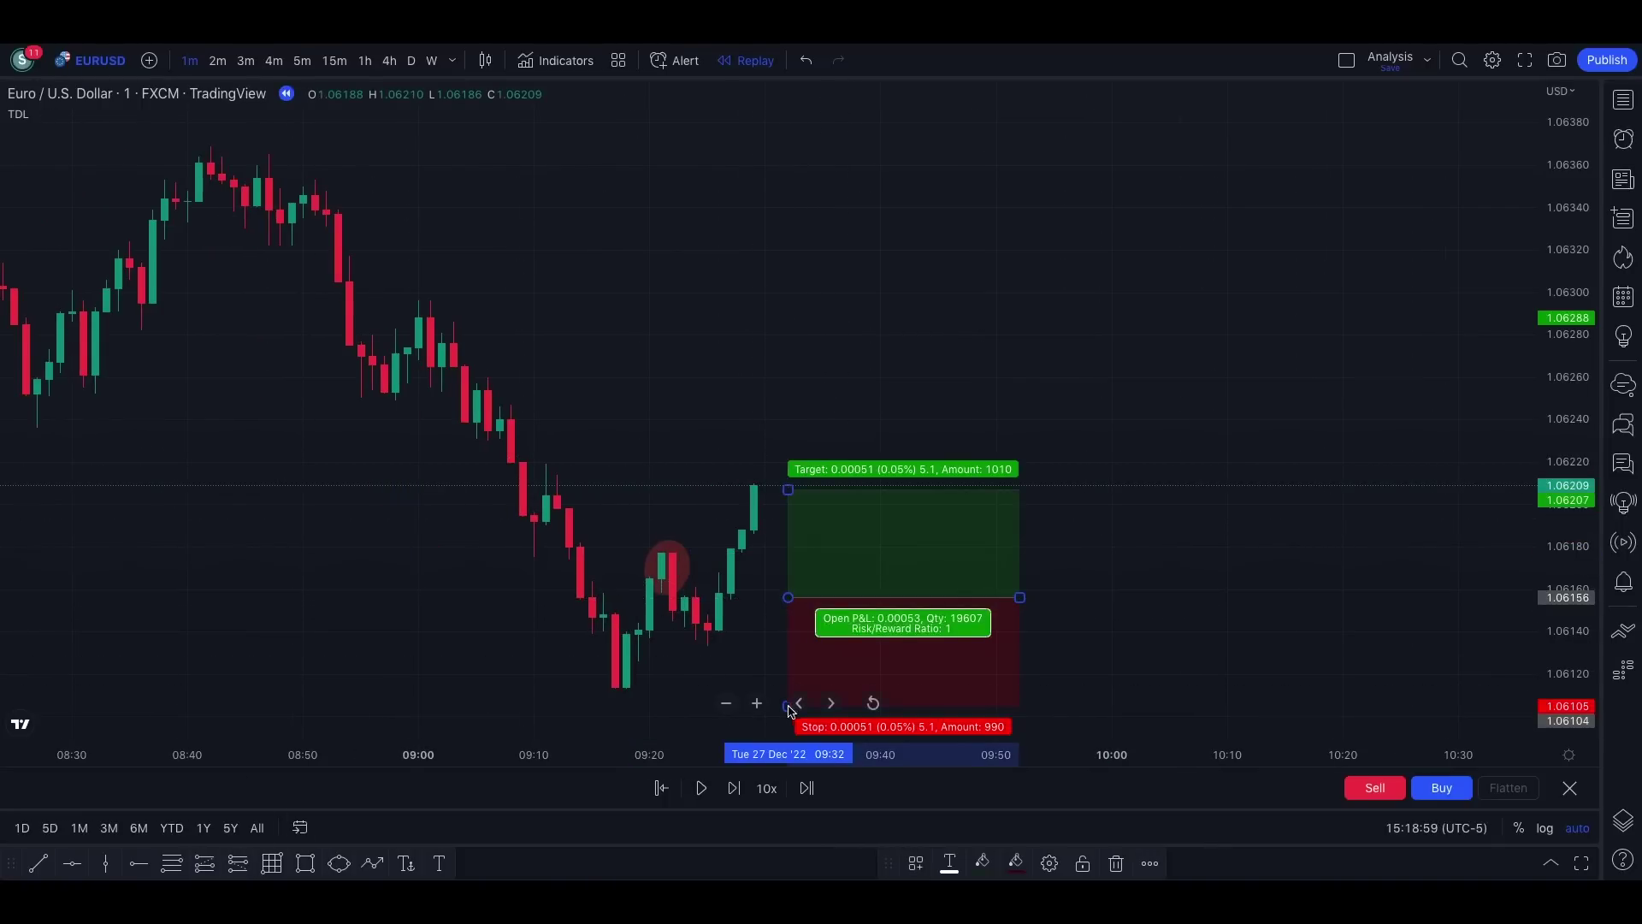
{"action": "left_click_drag", "start_coordinate": [788, 705], "coordinate": [785, 703]}
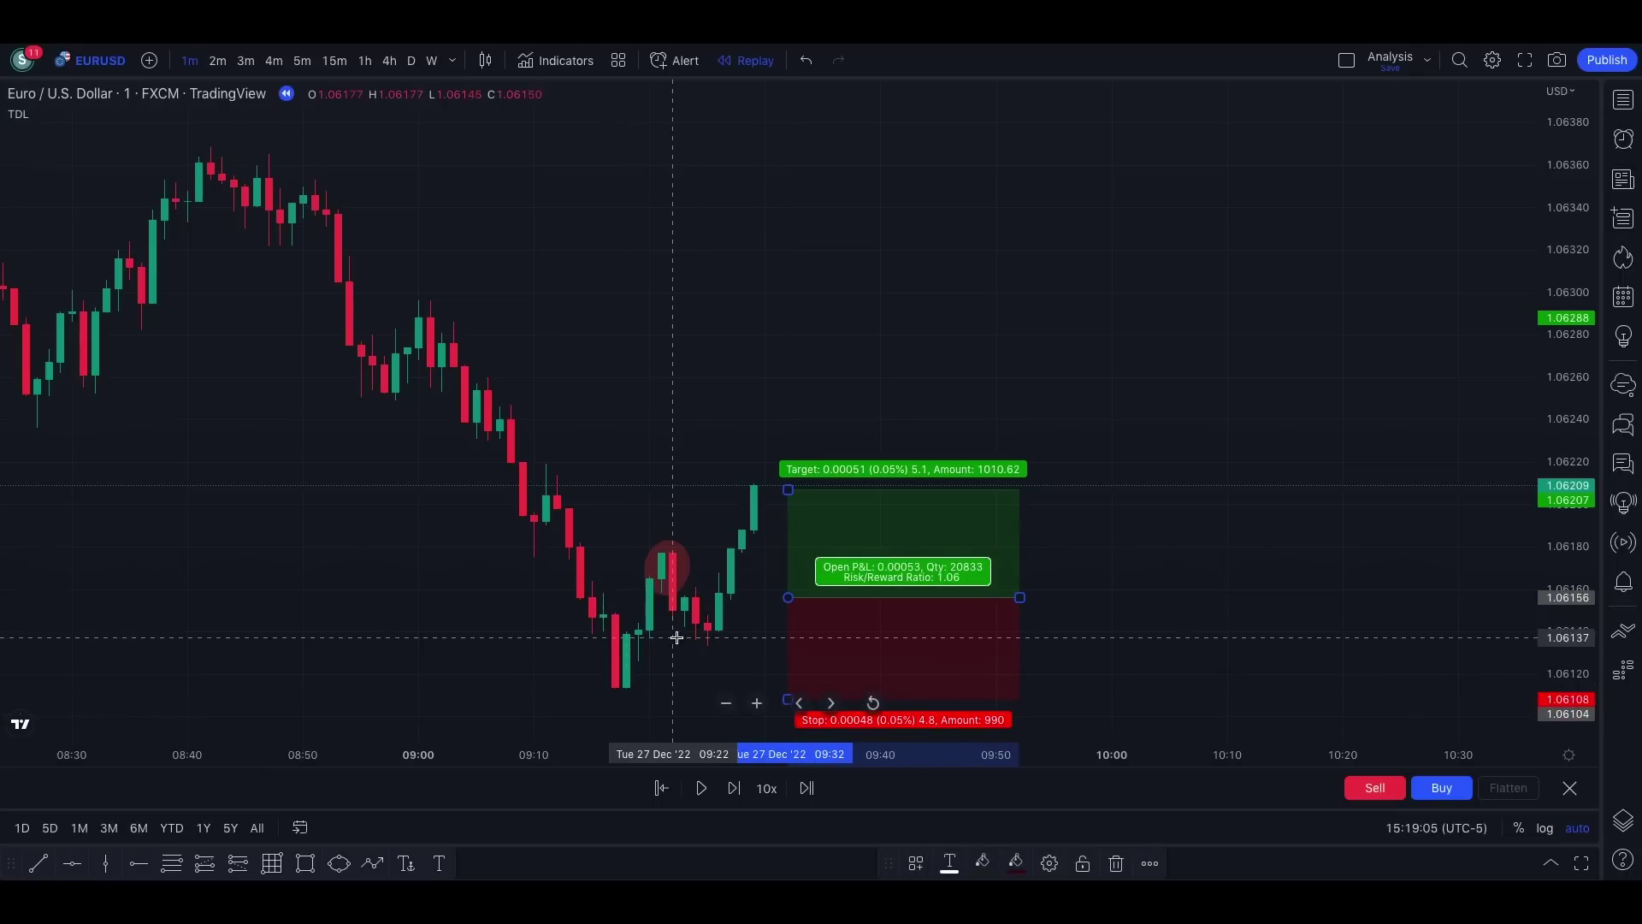
{"action": "left_click_drag", "start_coordinate": [787, 489], "coordinate": [769, 301]}
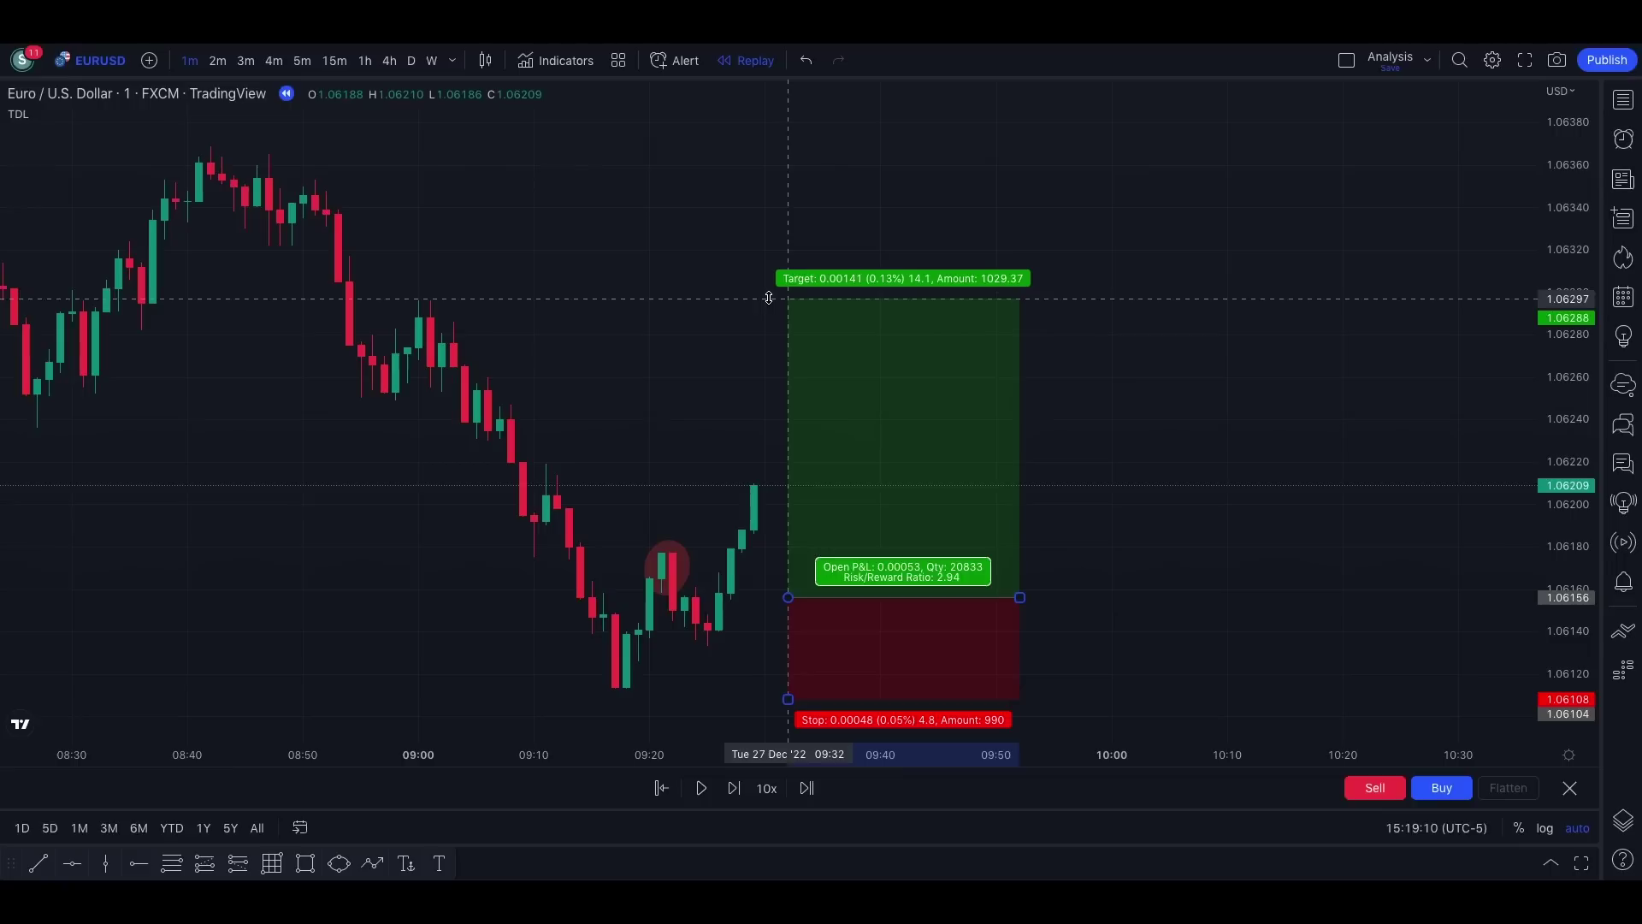
{"action": "left_click_drag", "start_coordinate": [788, 596], "coordinate": [776, 596]}
{"action": "left_click", "coordinate": [702, 514]}
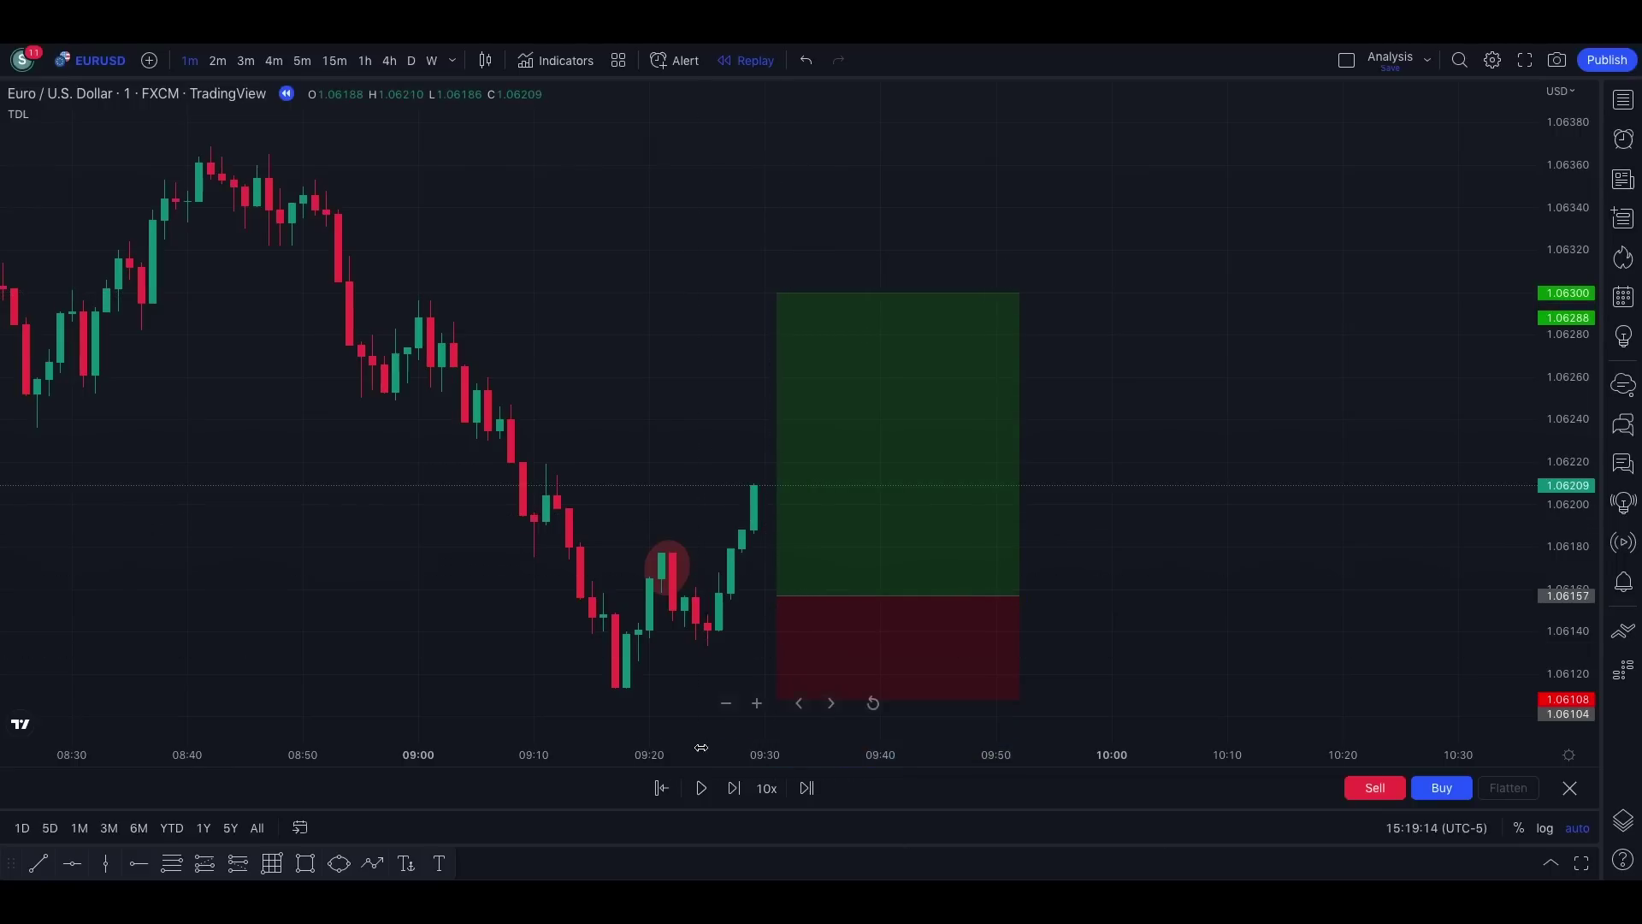
Step: Play the EURUSD replay to about 10:14, extending the long position's end to 10:40 along the way
{"action": "left_click", "coordinate": [699, 791]}
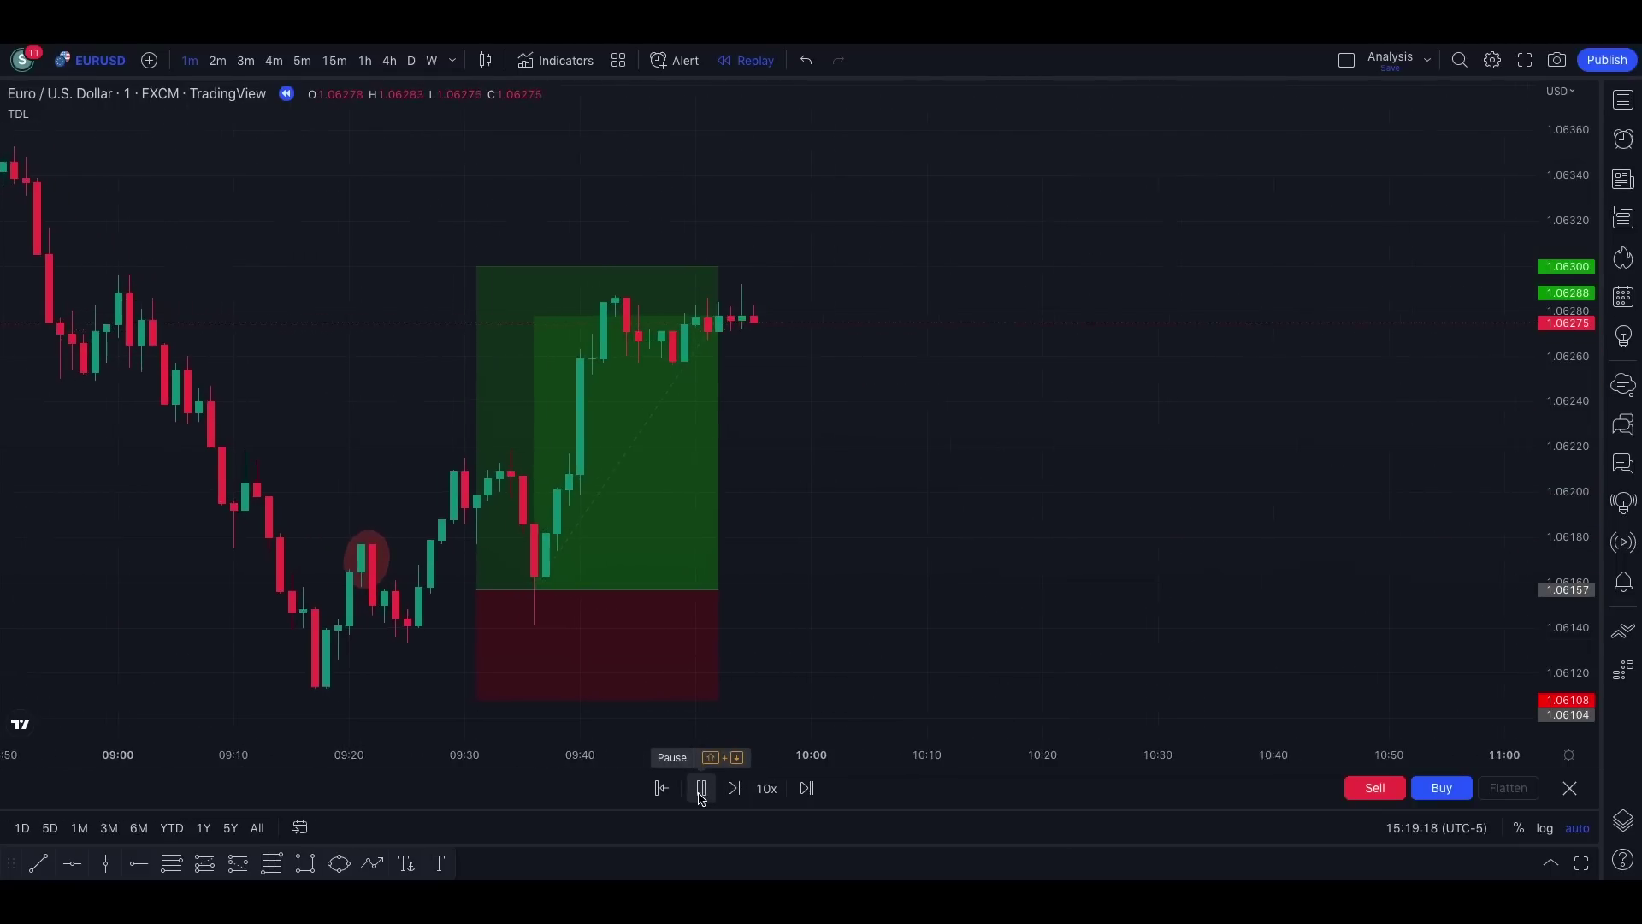
{"action": "left_click", "coordinate": [700, 788]}
{"action": "left_click_drag", "start_coordinate": [651, 558], "coordinate": [1198, 558]}
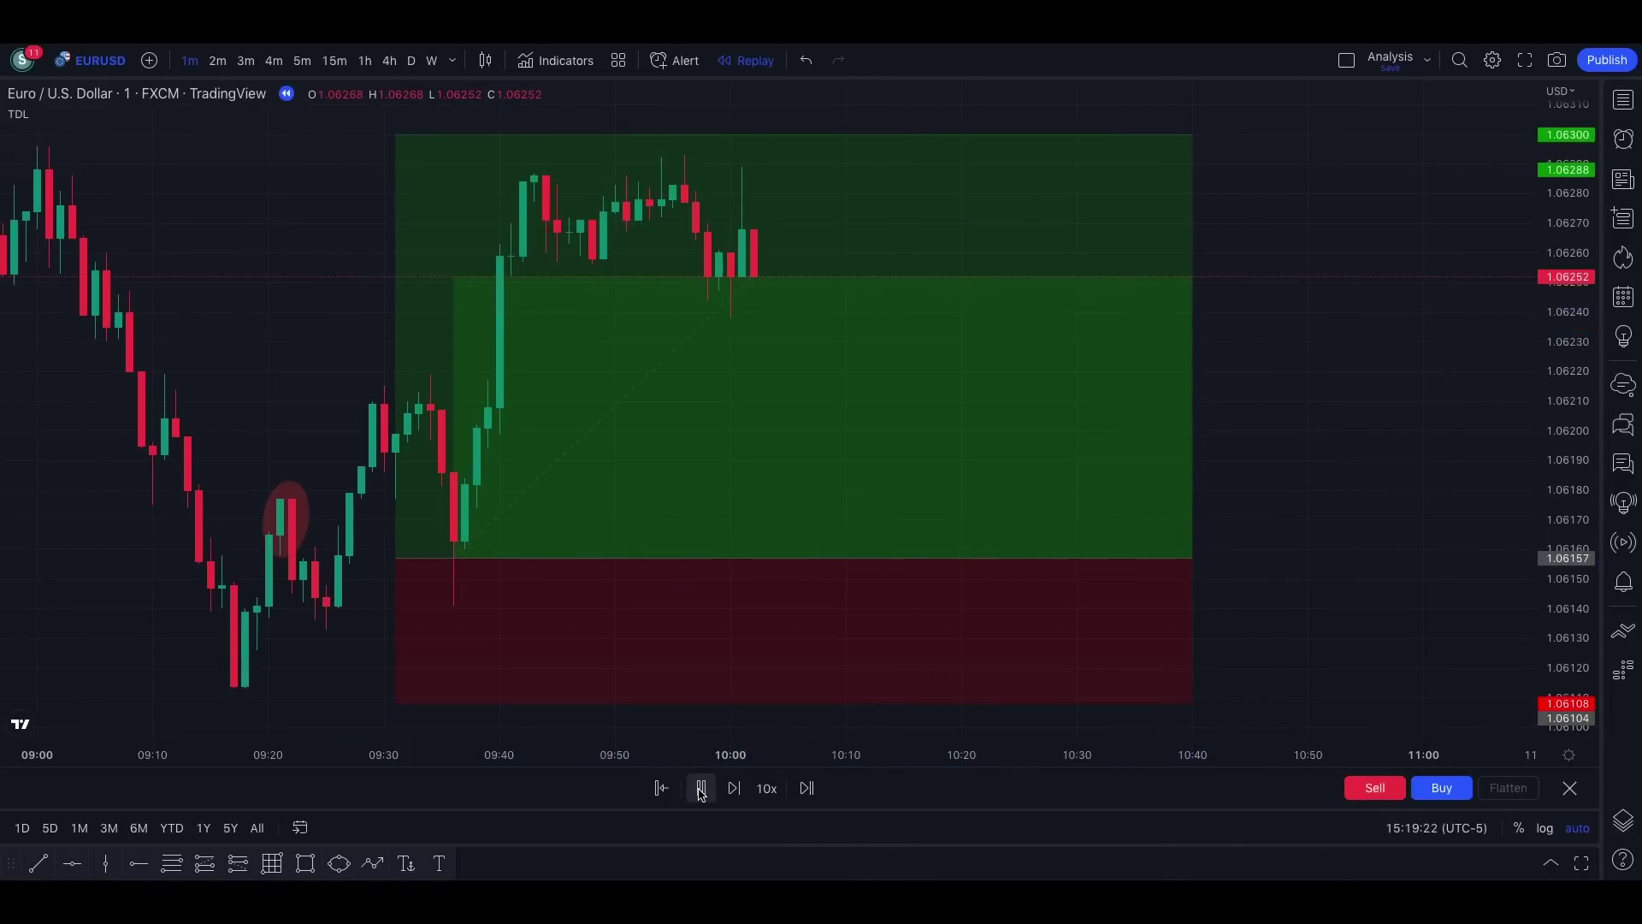
{"action": "left_click", "coordinate": [700, 788]}
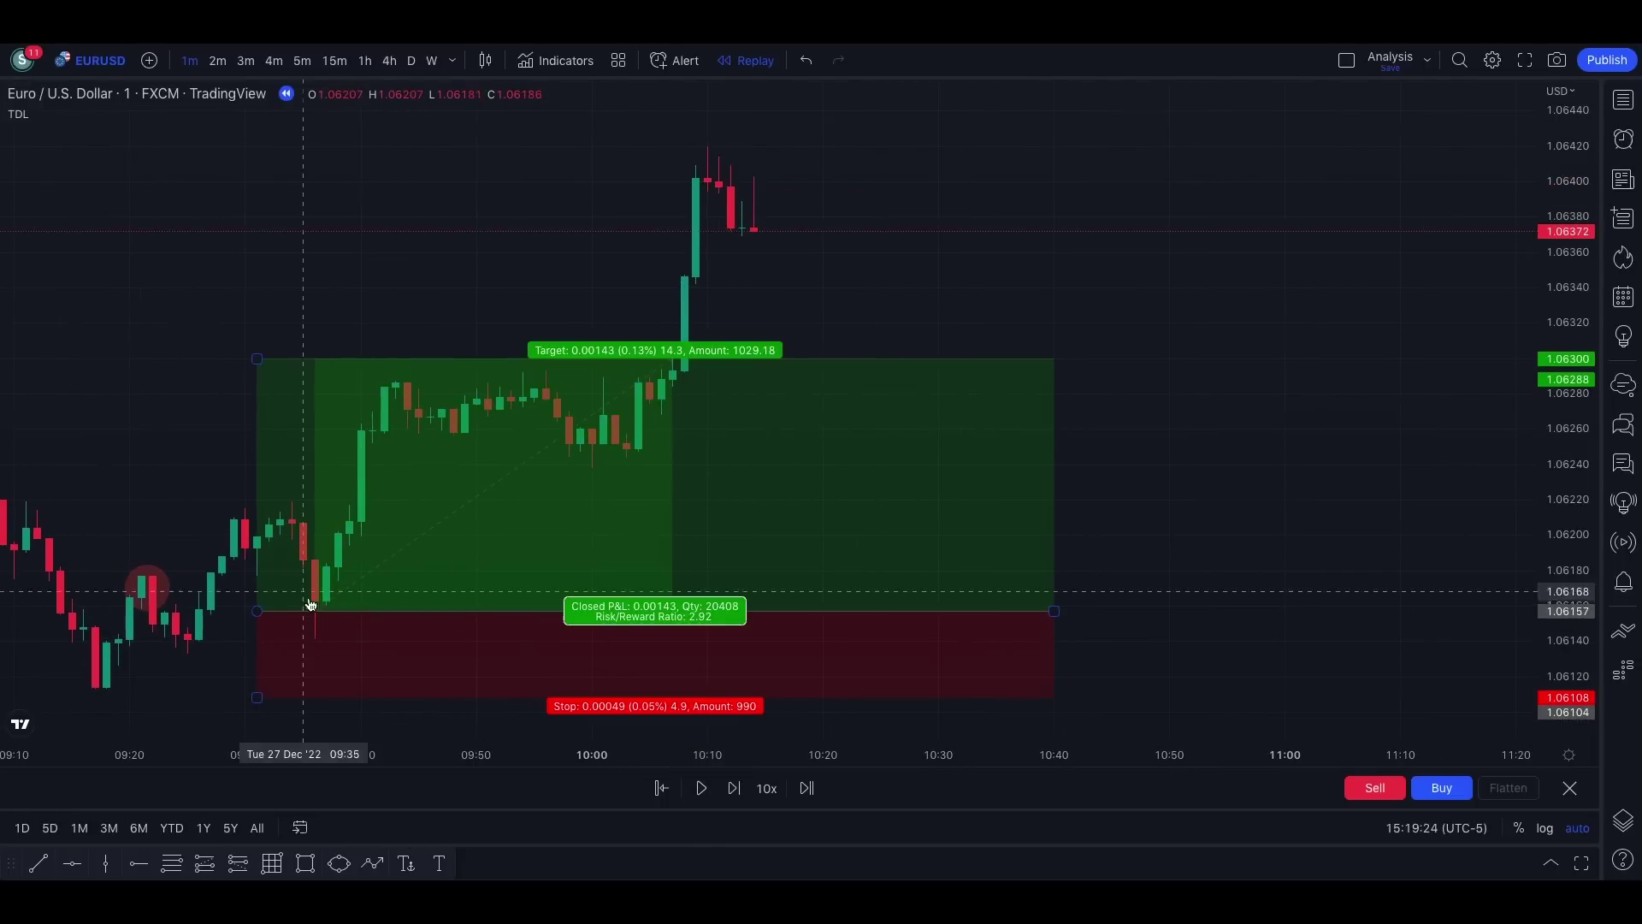
Step: Play the EURUSD replay on to about 10:30 and pause it
{"action": "scroll", "coordinate": [395, 595], "scroll_direction": "down", "scroll_amount": 3}
{"action": "scroll", "coordinate": [616, 631], "scroll_direction": "down", "scroll_amount": 3}
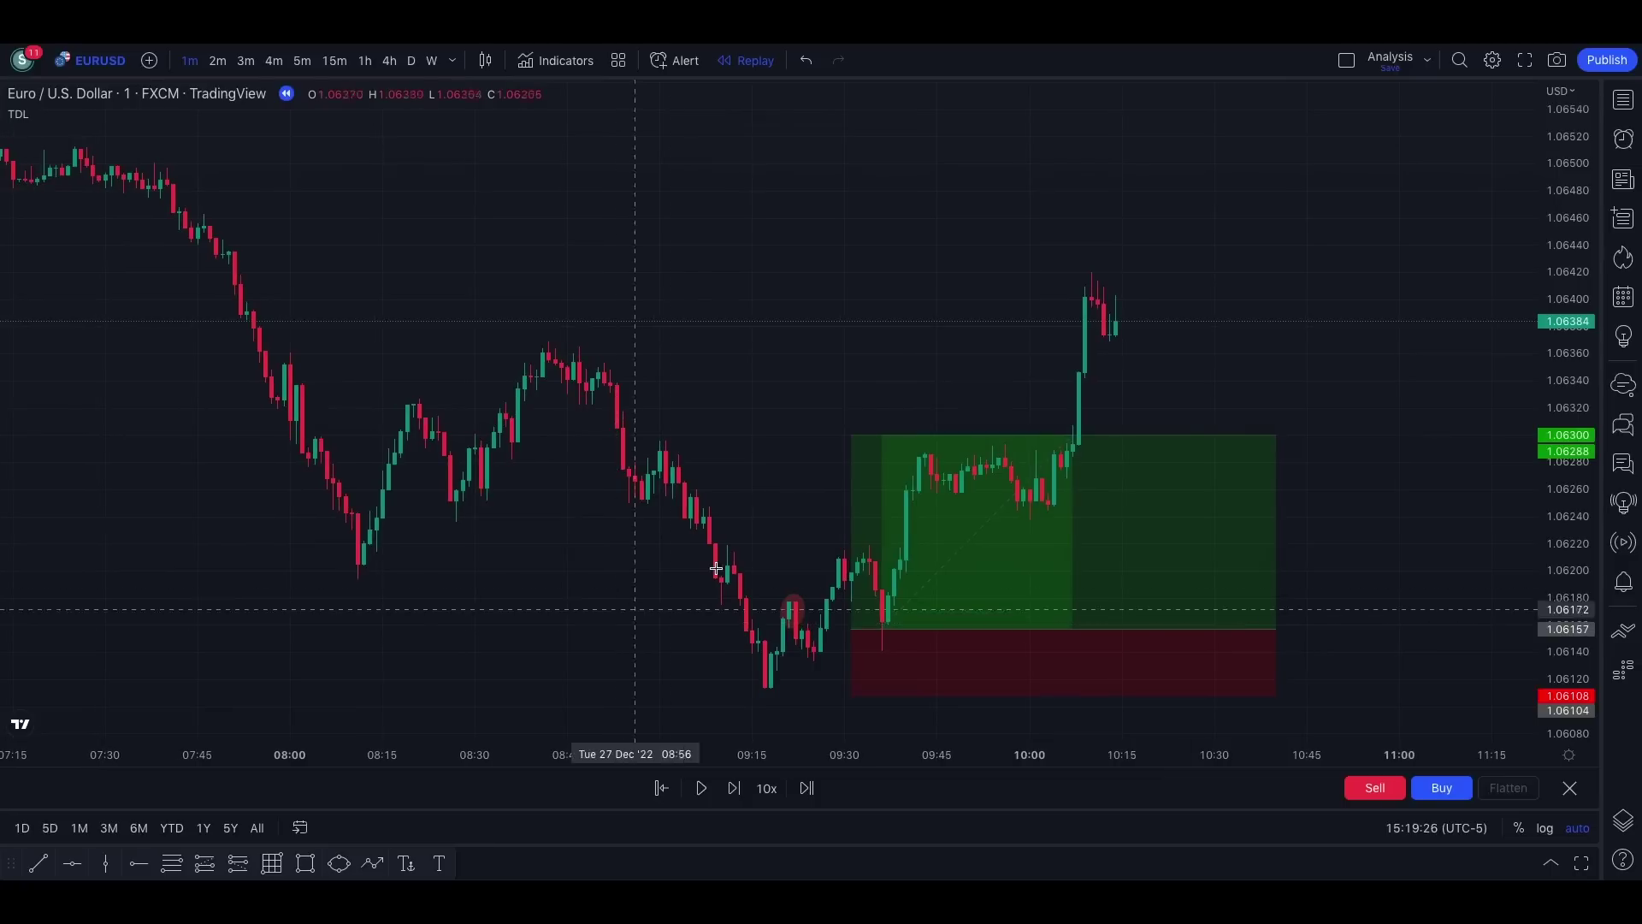
{"action": "left_click", "coordinate": [700, 789]}
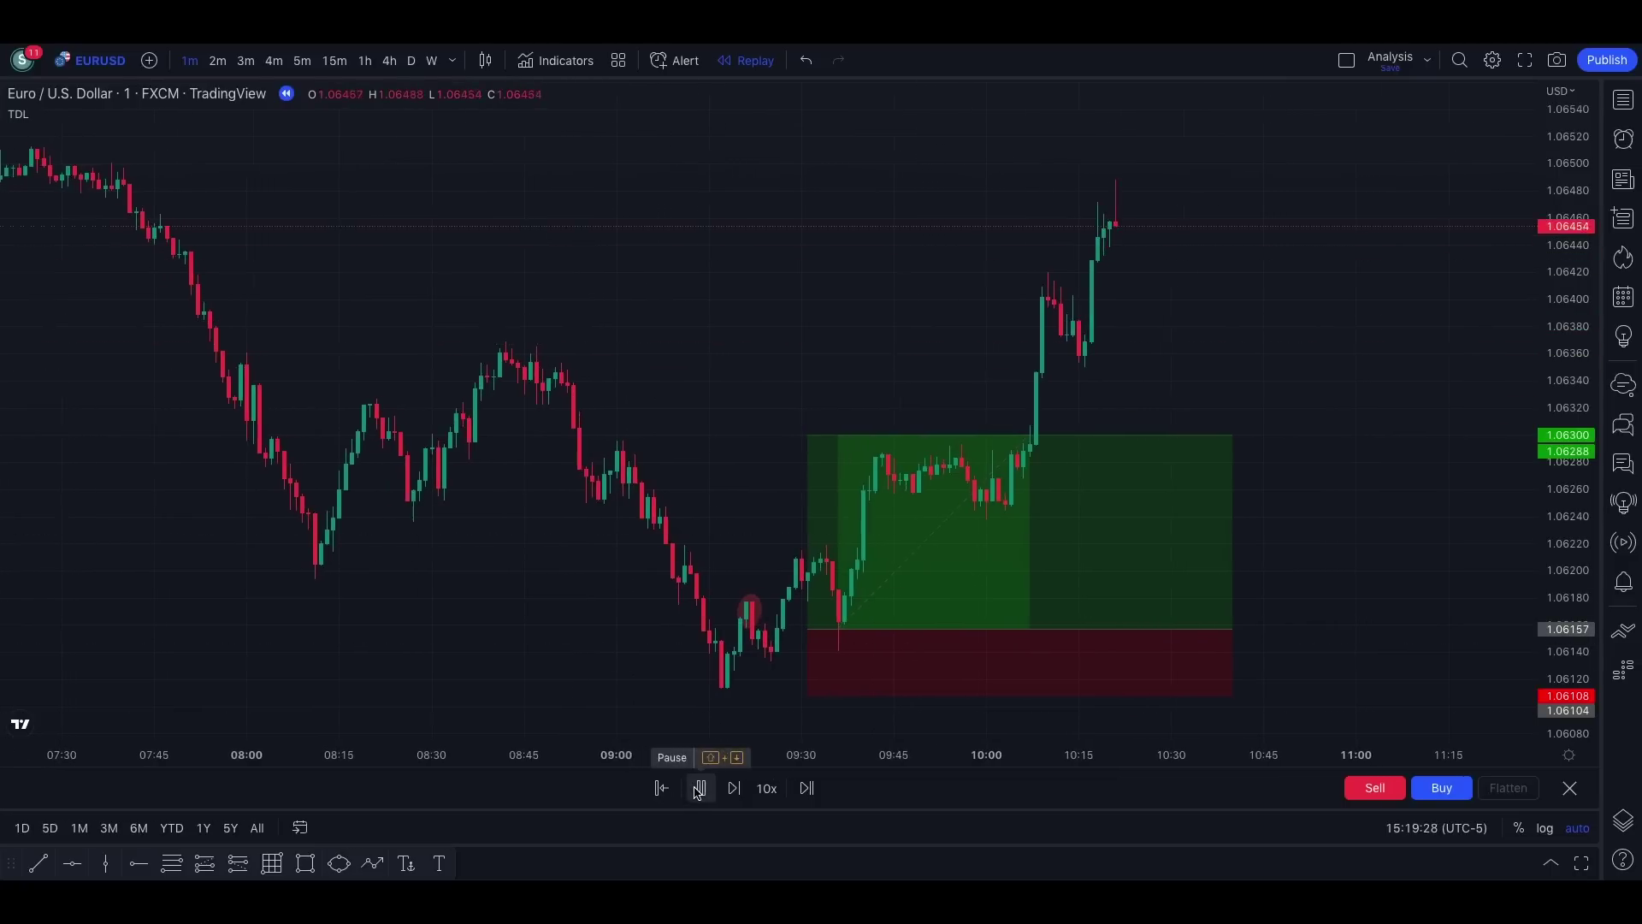
{"action": "left_click", "coordinate": [699, 788]}
Step: Raise the long position's target to 1.06534, at the high reached before 10:30
{"action": "left_click", "coordinate": [753, 454]}
{"action": "mouse_move", "coordinate": [752, 451]}
{"action": "left_mouse_down"}
{"action": "mouse_move", "coordinate": [763, 213]}
{"action": "mouse_move", "coordinate": [749, 159]}
{"action": "left_mouse_up"}
{"action": "scroll", "coordinate": [749, 159], "scroll_direction": "down", "scroll_amount": 4}
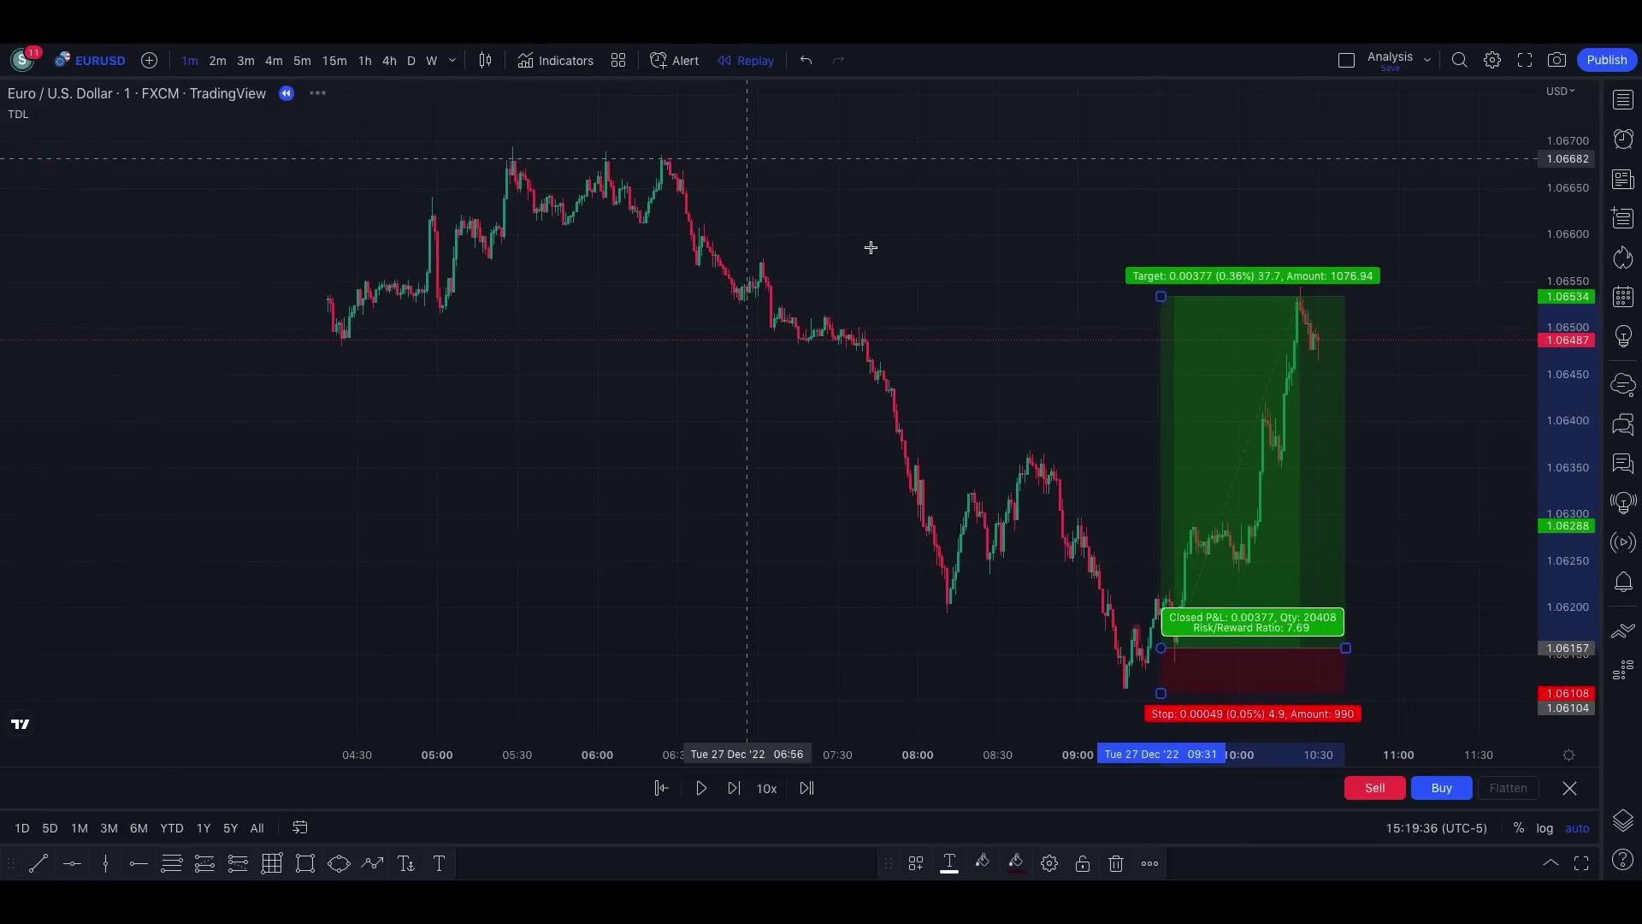
{"action": "scroll", "coordinate": [1042, 335], "scroll_direction": "up", "scroll_amount": 5}
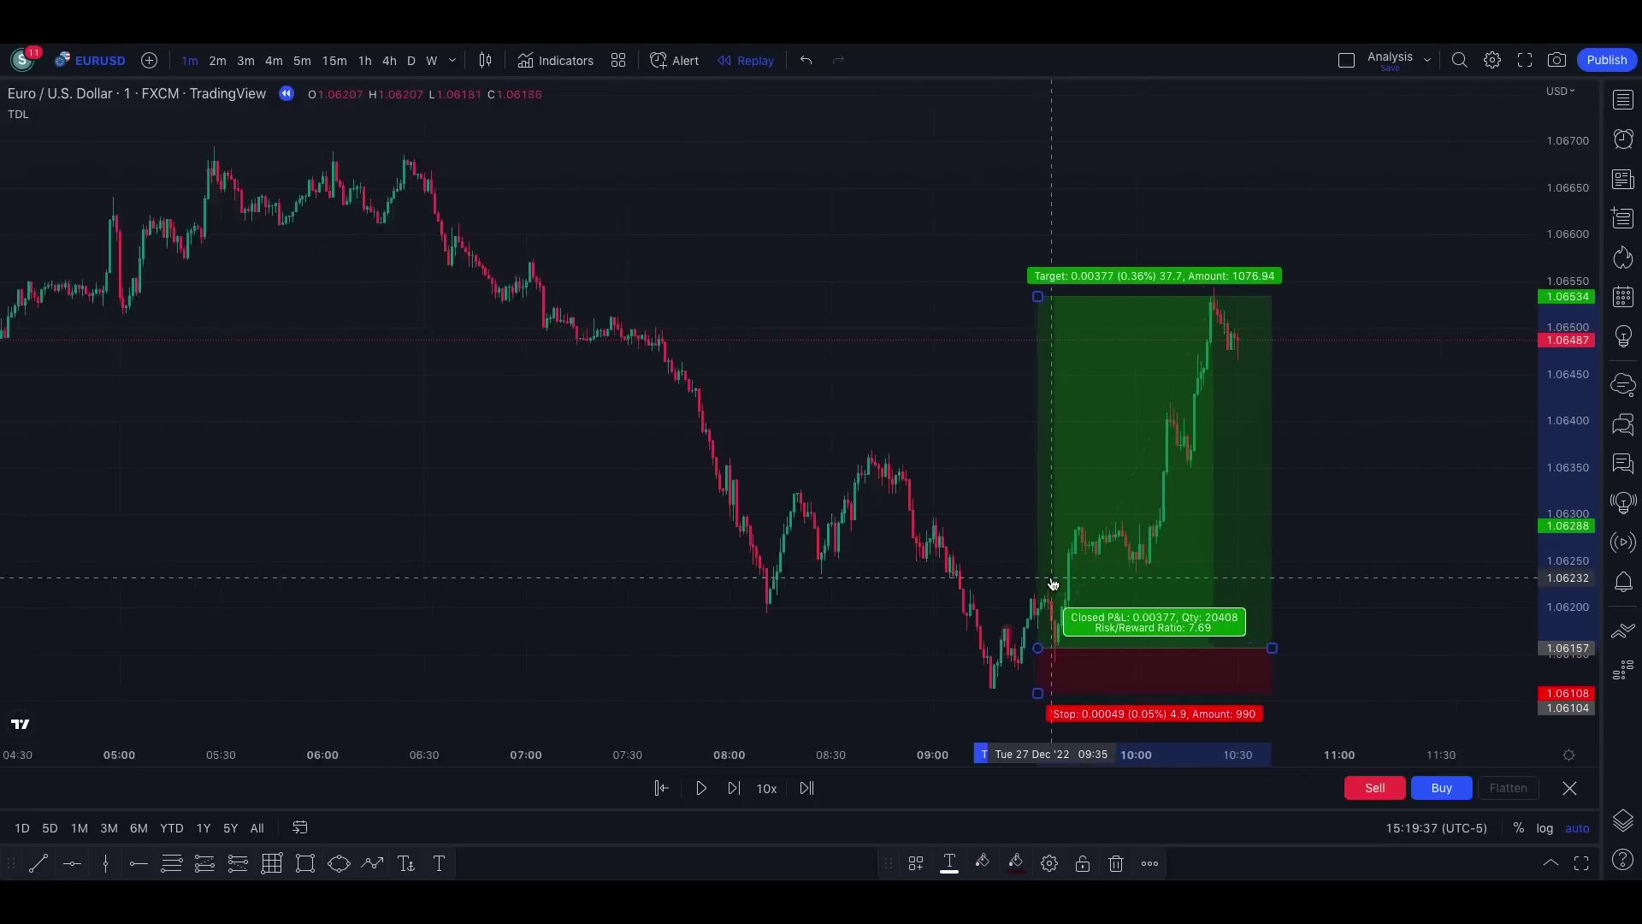